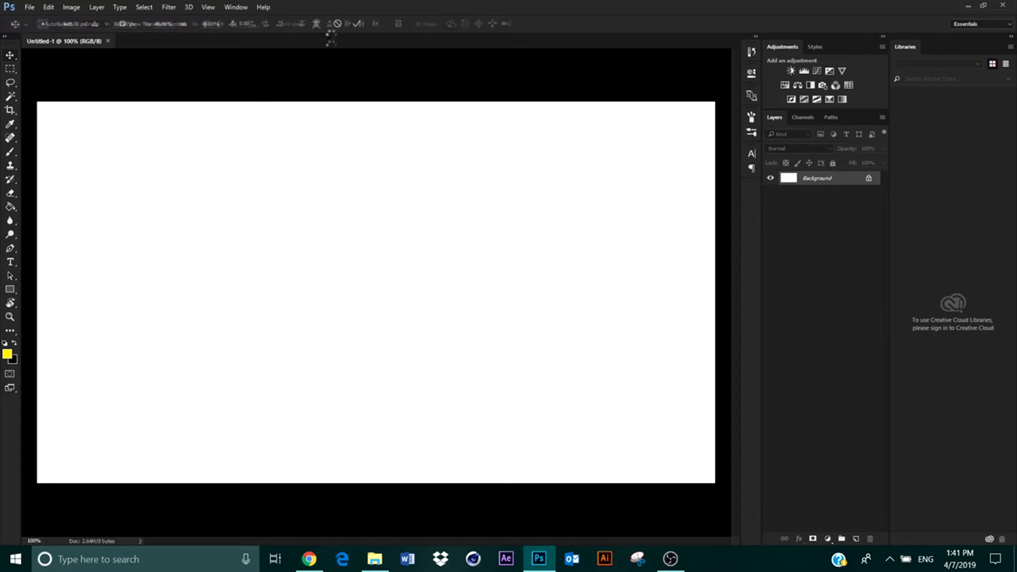
Step: Place the Server (2) screenshot across the canvas and soften it with a light Gaussian Blur
key(Return)
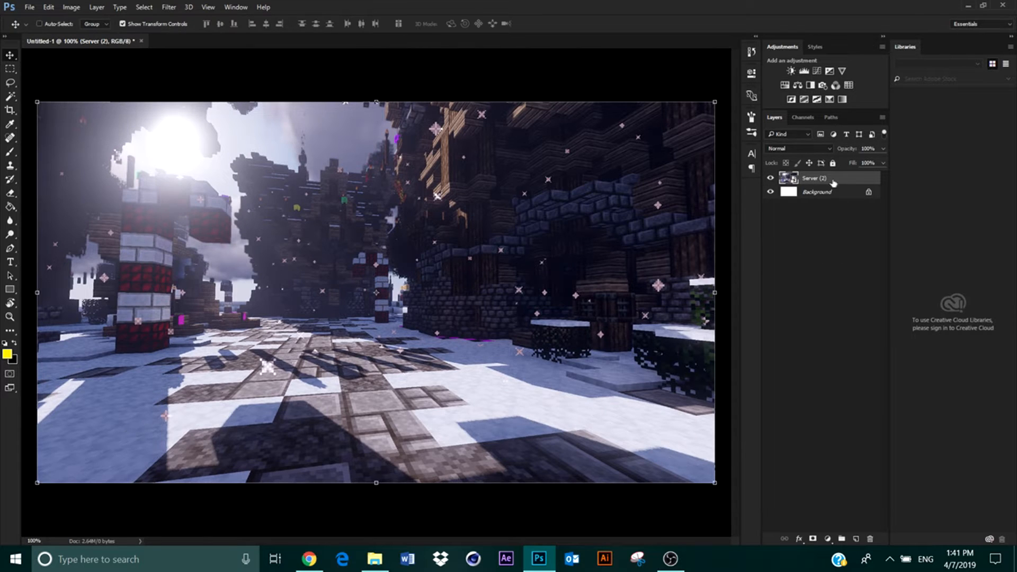
click(171, 12)
mouse_move(249, 152)
click(375, 205)
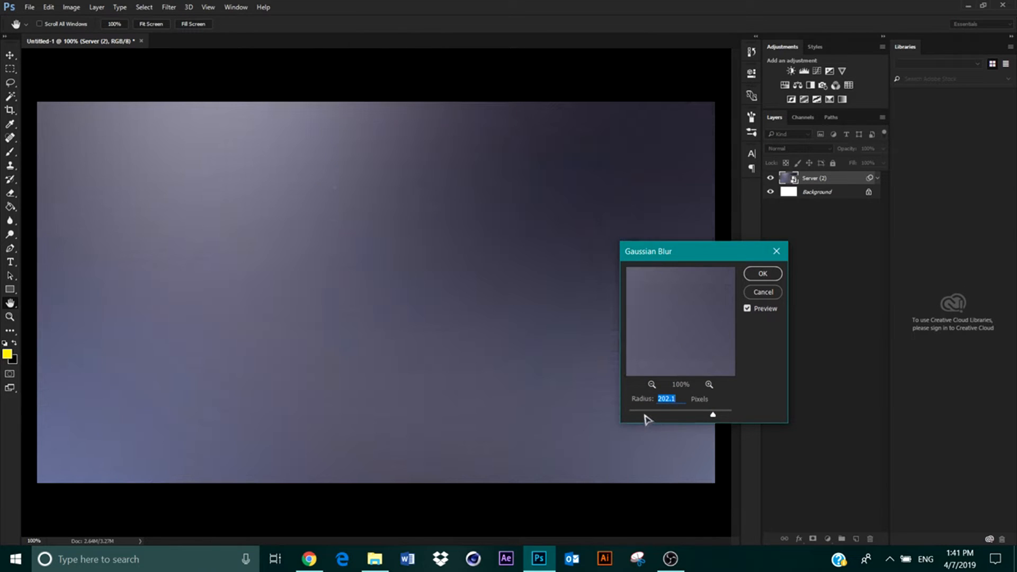
click(644, 414)
click(763, 273)
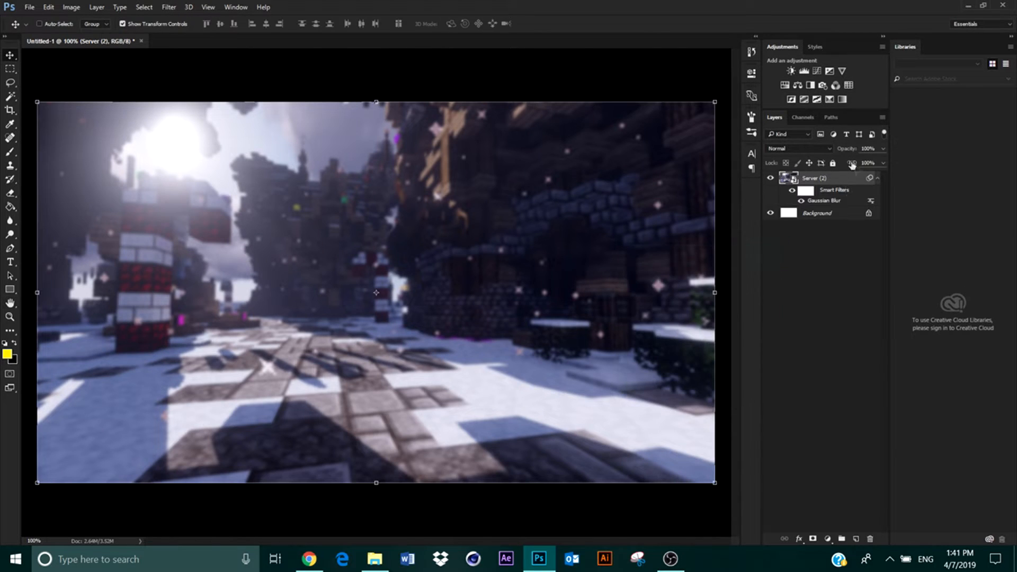
Step: Group the Server (2) layer and add an empty layer above it inside the group
key(ctrl+g)
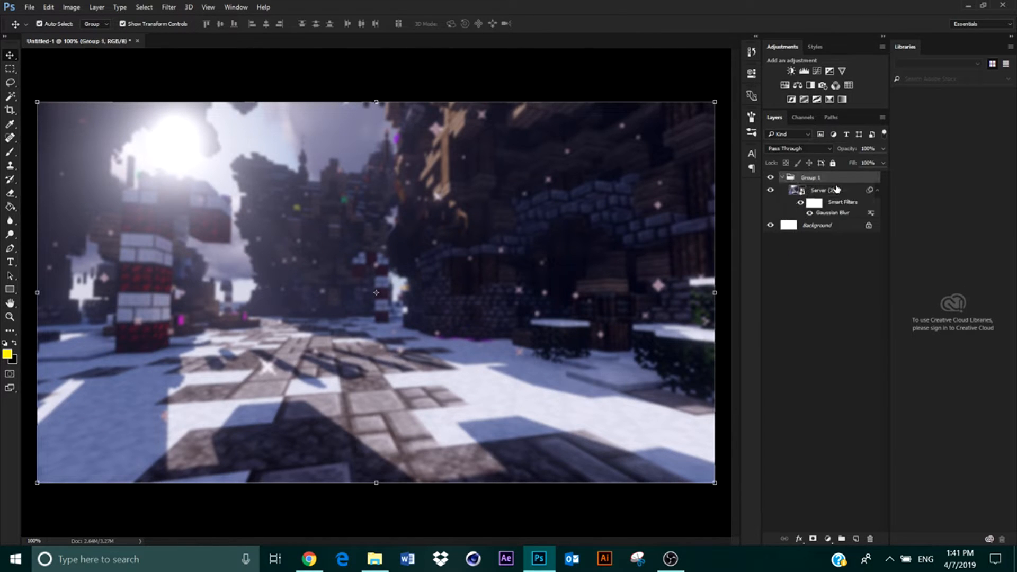
key(ctrl+w)
click(556, 213)
click(812, 192)
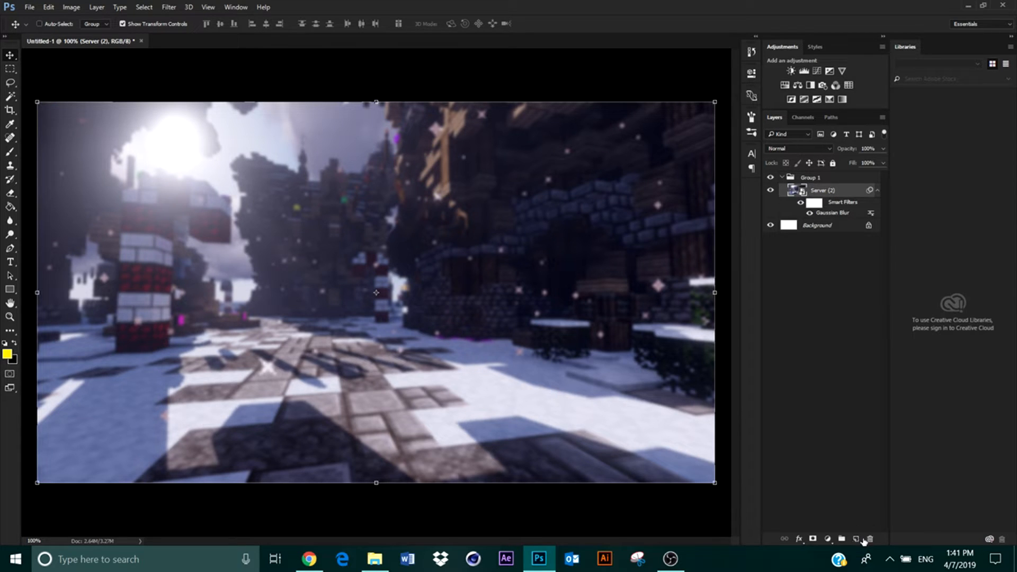
click(856, 539)
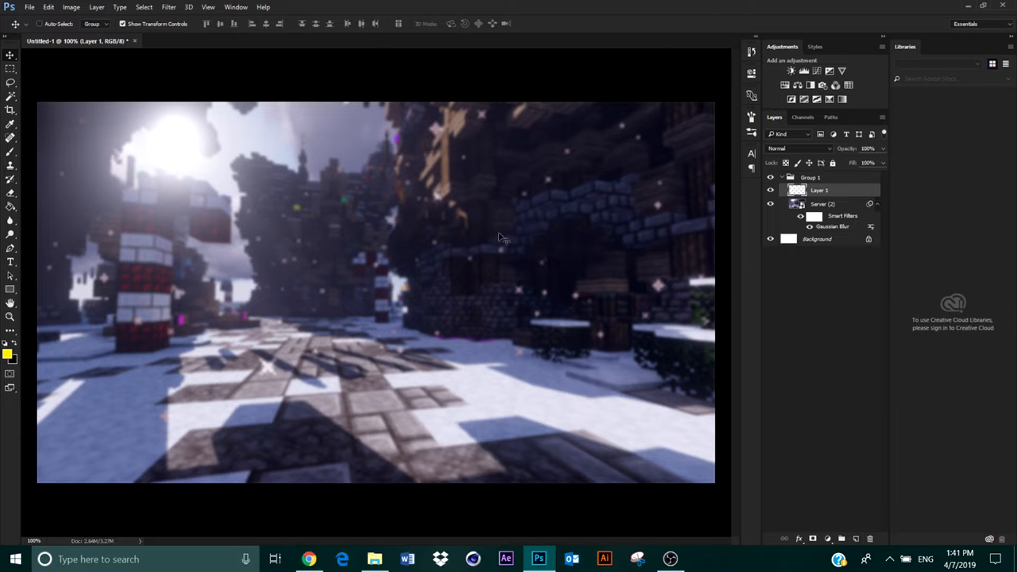
Step: Paint the image's left and right edges black on the new layer with a smaller, soft 0% hardness brush
key(b)
key(ctrl+minus)
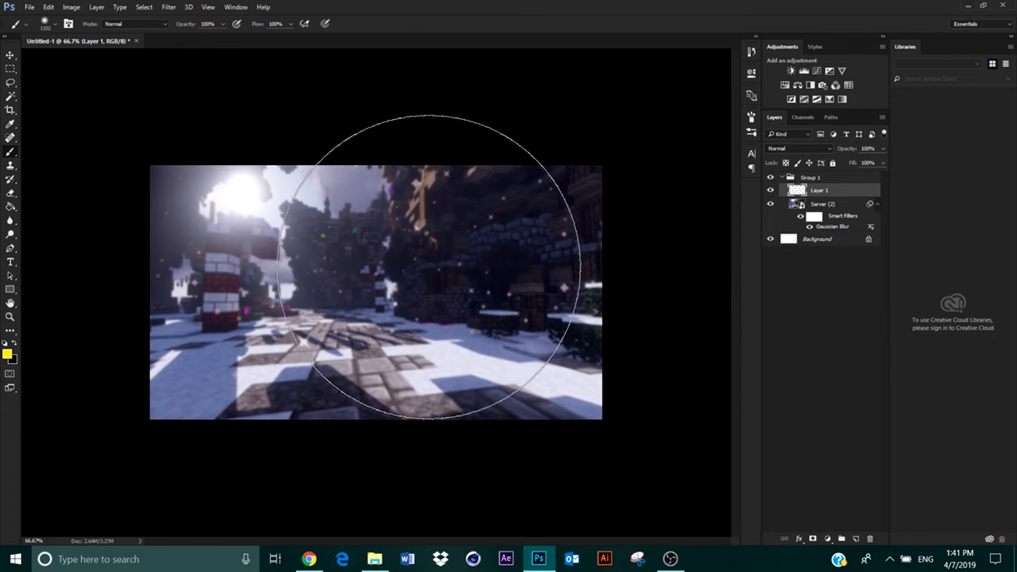
click(15, 343)
right_click(348, 267)
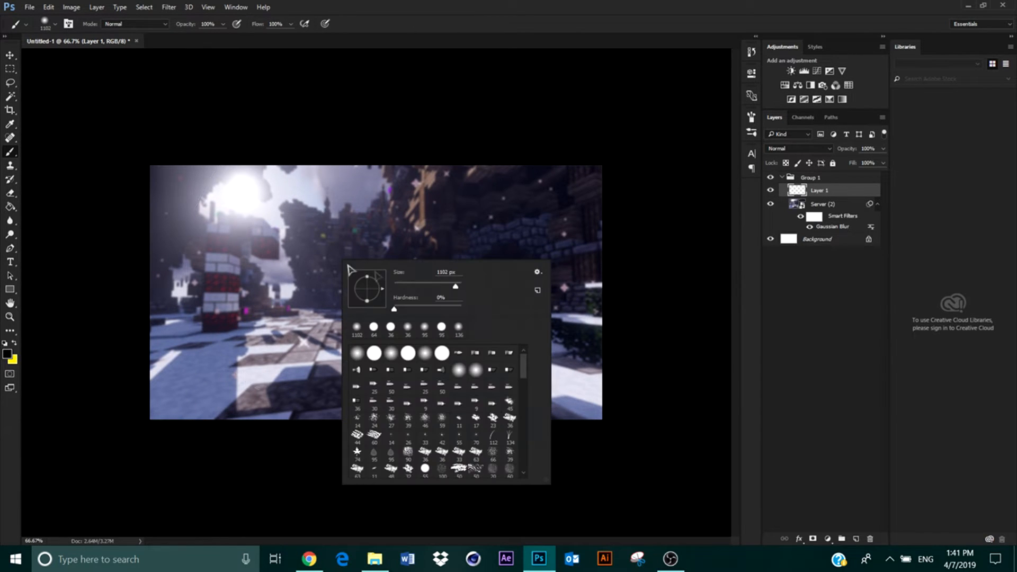
click(444, 287)
mouse_move(527, 134)
mouse_down()
mouse_move(639, 274)
mouse_move(591, 163)
mouse_move(603, 431)
mouse_move(603, 276)
mouse_move(614, 312)
mouse_up()
mouse_move(217, 154)
mouse_down()
mouse_move(159, 206)
mouse_move(132, 259)
mouse_move(172, 279)
mouse_move(185, 418)
mouse_up()
Step: Apply a strong Gaussian Blur to the black edge painting on Layer 1
click(169, 7)
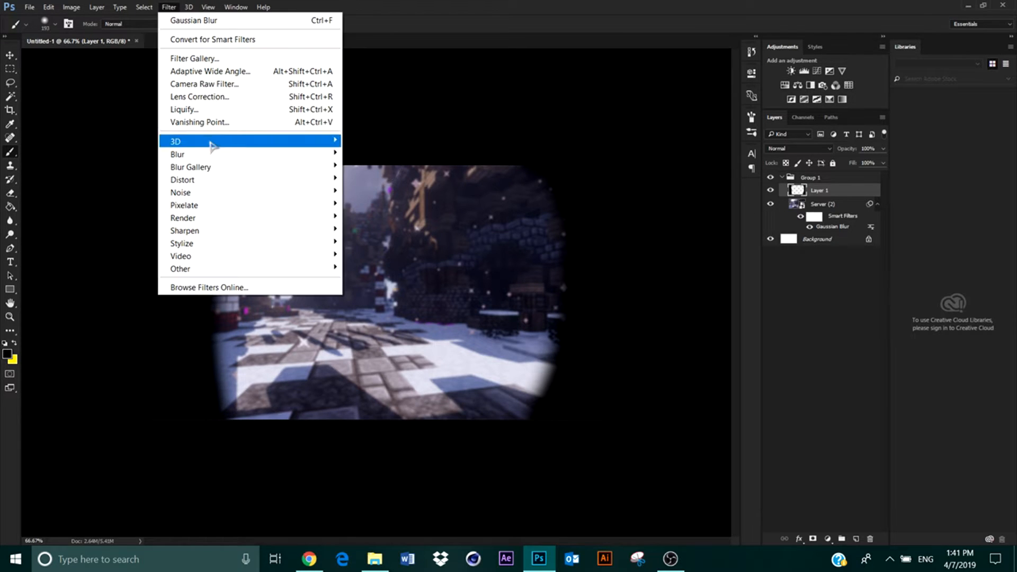
mouse_move(204, 154)
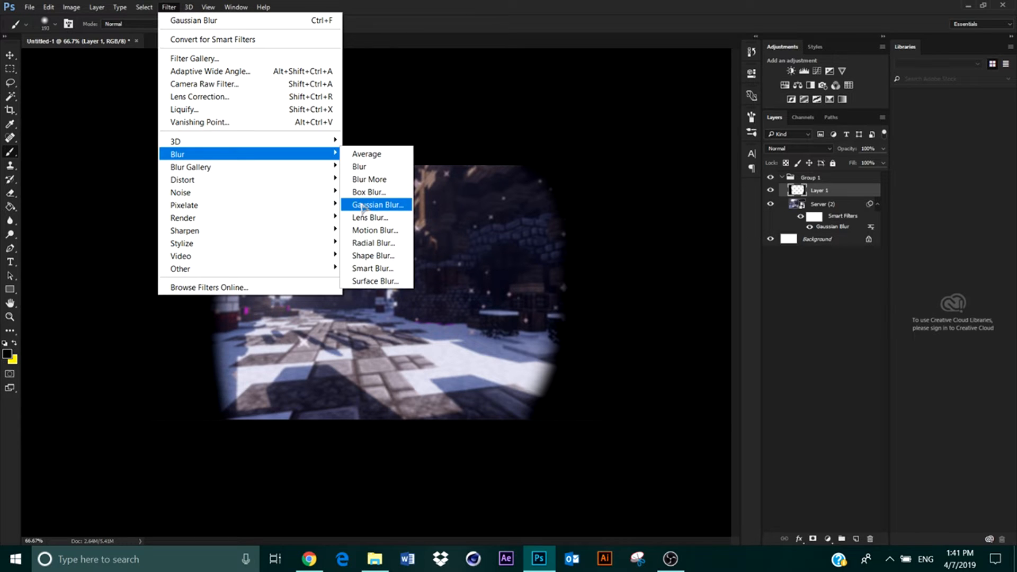
click(371, 205)
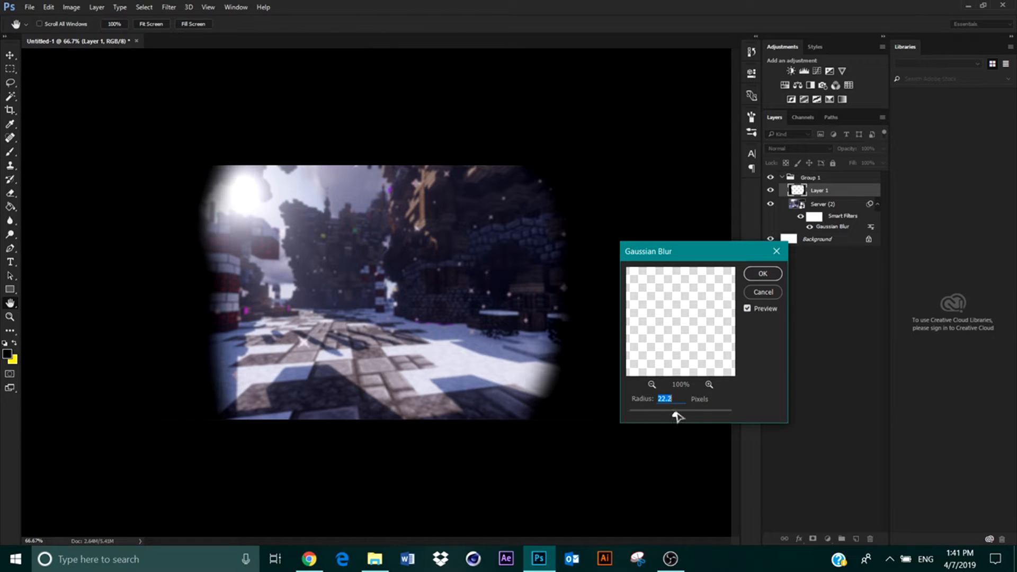
drag(677, 416, 712, 419)
click(757, 275)
Step: Set the blurred edge layer's blend mode to Overlay and its opacity to 28%
click(798, 151)
click(797, 151)
scroll(798, 152, down, 3)
scroll(798, 153, down, 3)
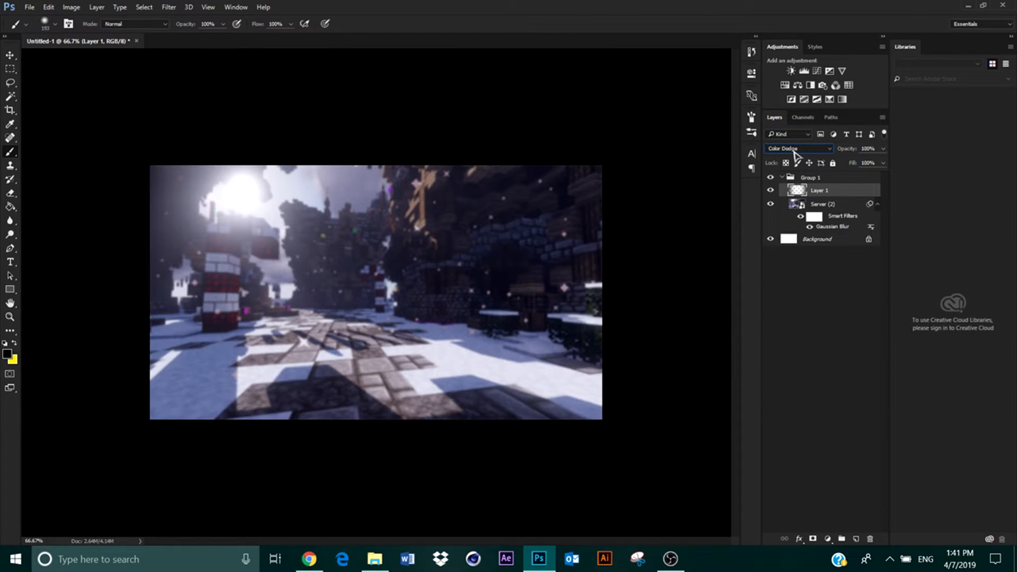
scroll(795, 155, down, 1)
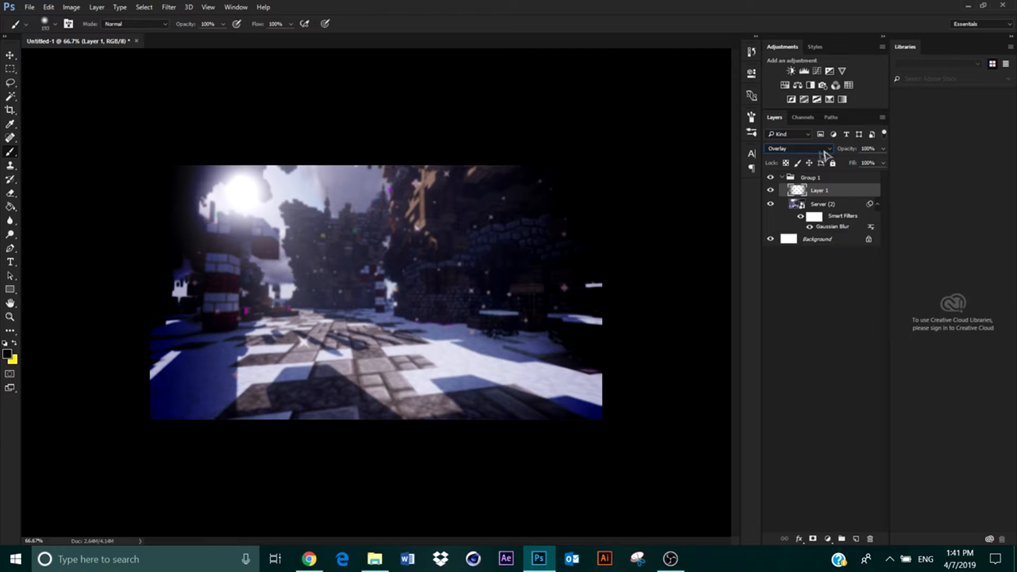
drag(845, 154, 806, 154)
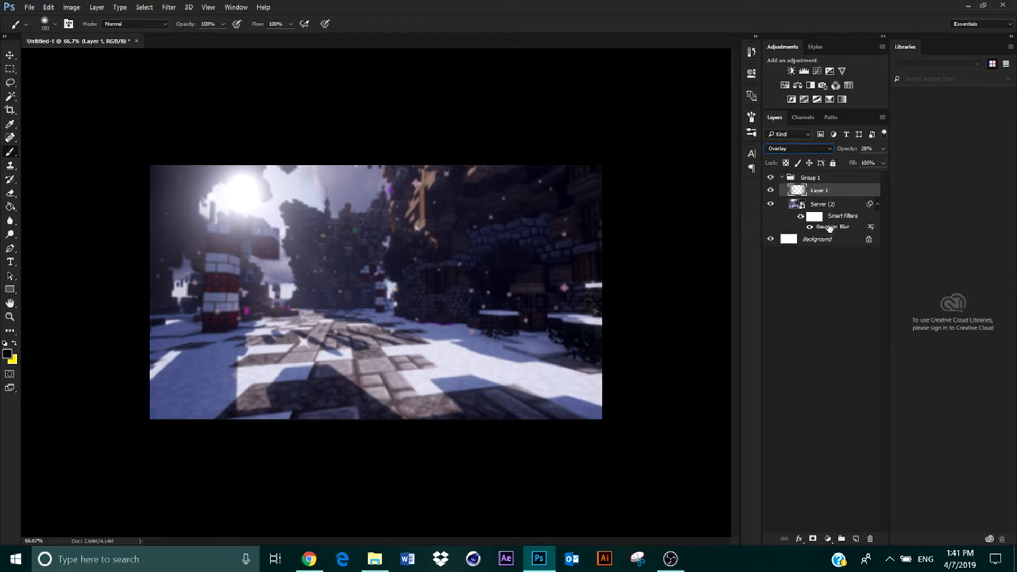
Step: Merge the group with the Background layer and rename the resulting layer bg
click(814, 180)
shift+click(816, 239)
key(ctrl+e)
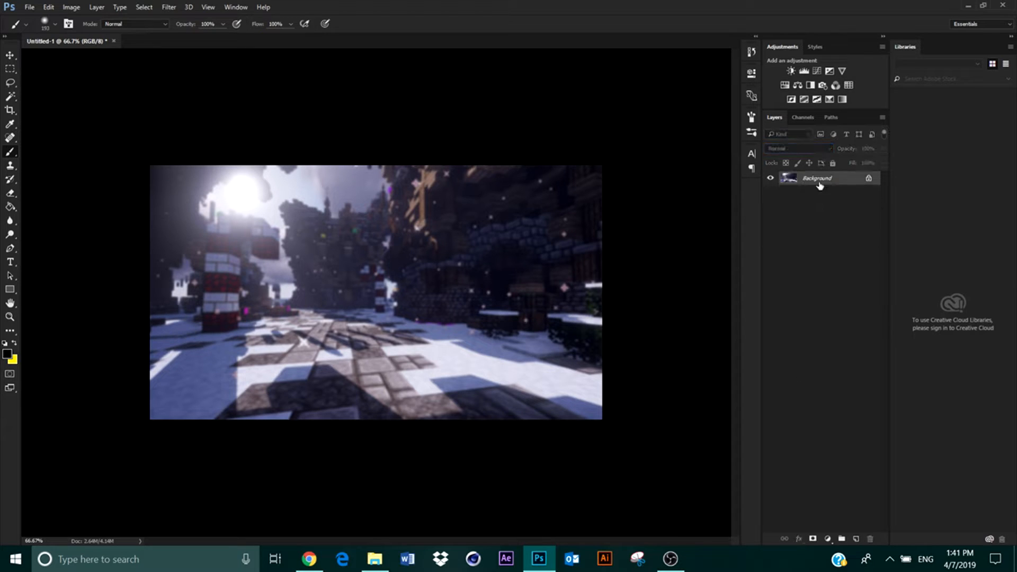
double_click(820, 180)
text(bg)
key(Return)
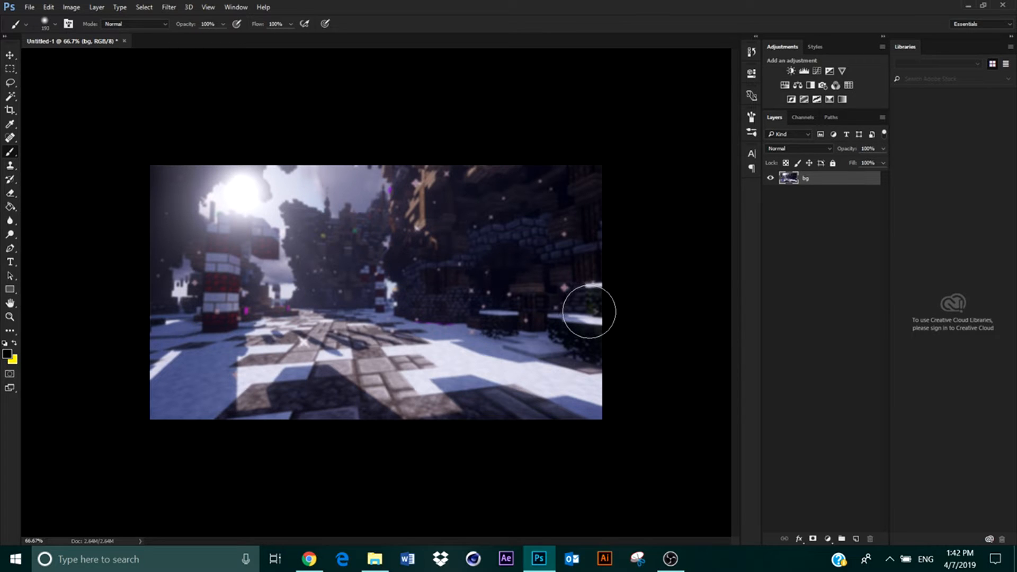
Step: Draw a black curved corner shape over the image's upper-left corner with the Pen tool and align it to the canvas edges
key(t)
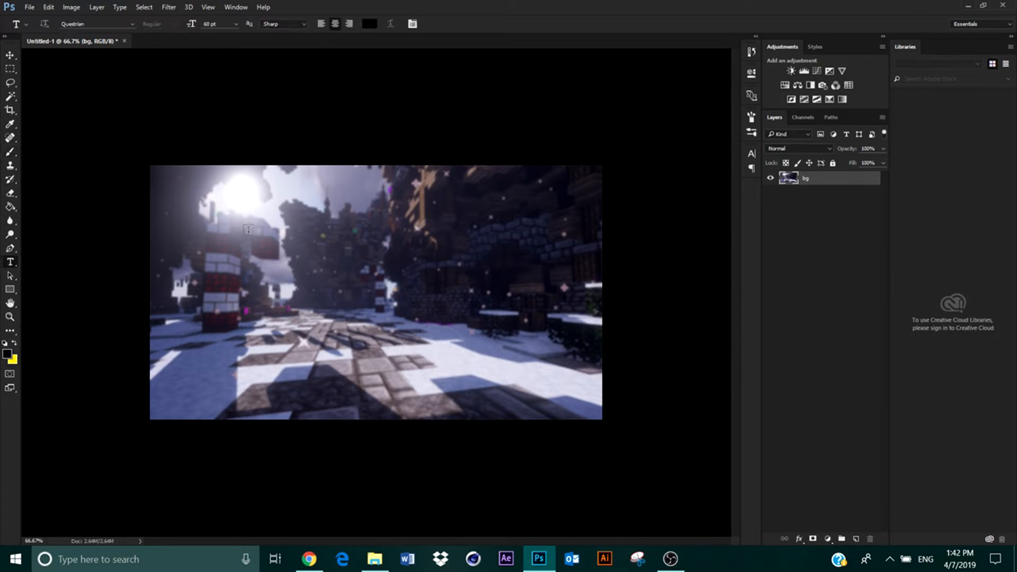
key(p)
drag(139, 341, 137, 329)
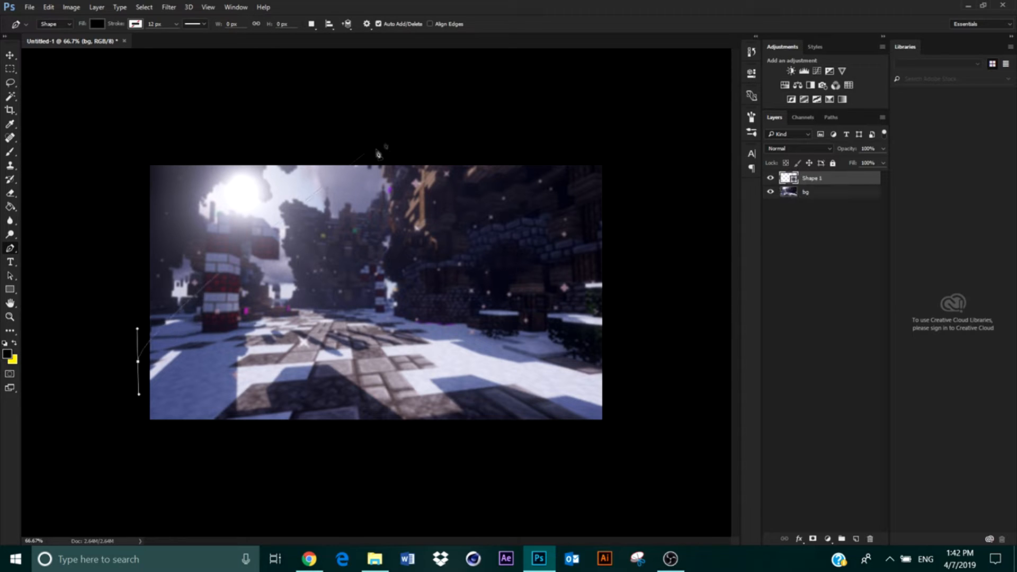
drag(367, 157, 593, 157)
alt+click(368, 157)
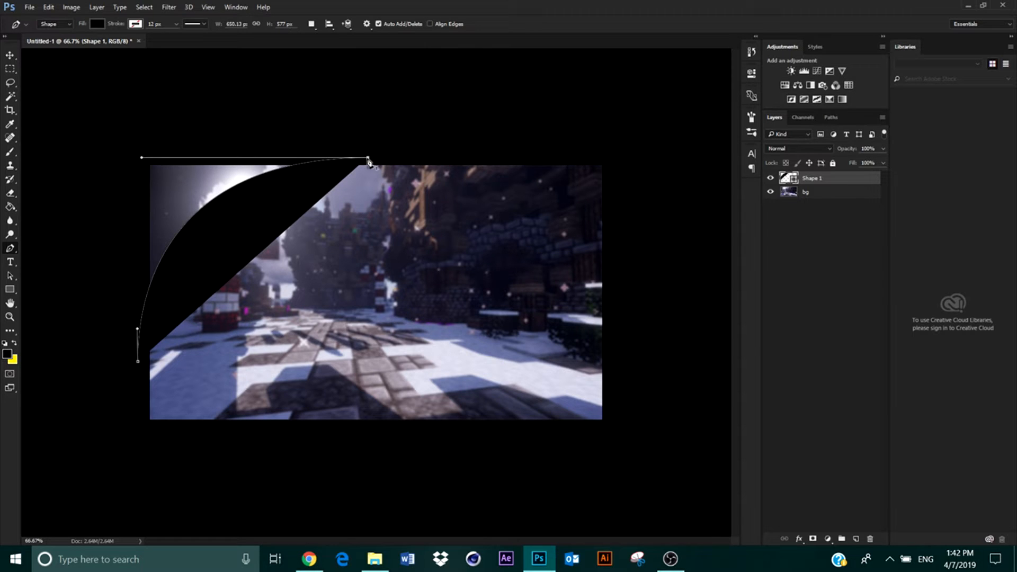
click(138, 362)
key(ctrl+alt+z)
key(ctrl+alt+z)
click(140, 158)
drag(137, 360, 137, 367)
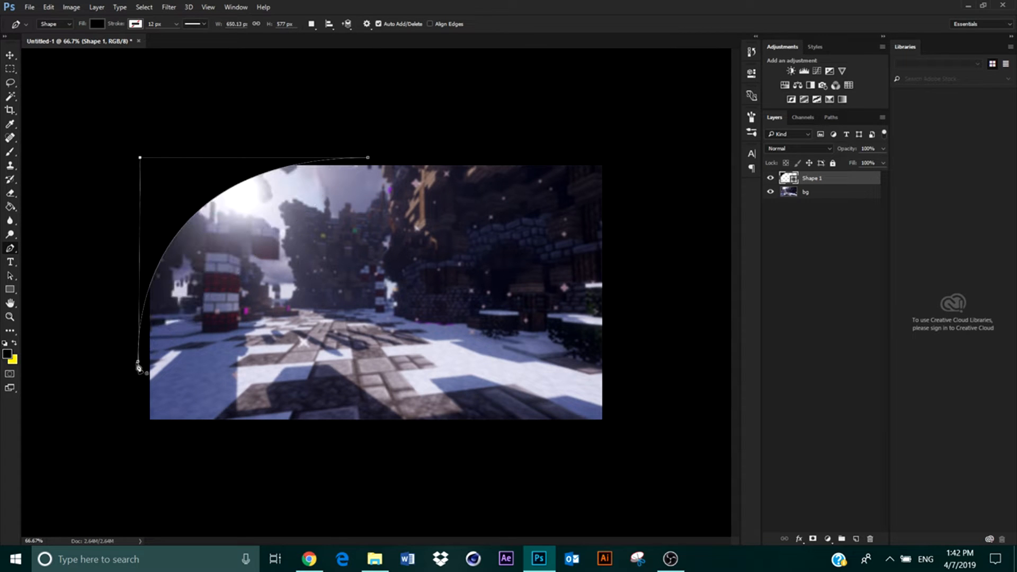
key(v)
mouse_move(187, 198)
mouse_down()
mouse_move(201, 206)
mouse_move(194, 201)
mouse_up()
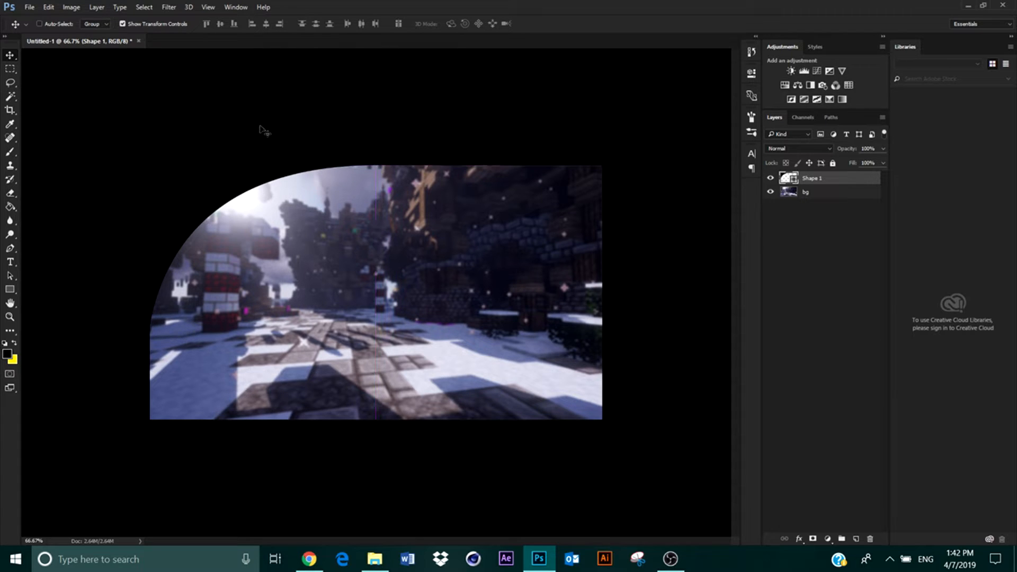
key(ctrl+t)
right_click(225, 192)
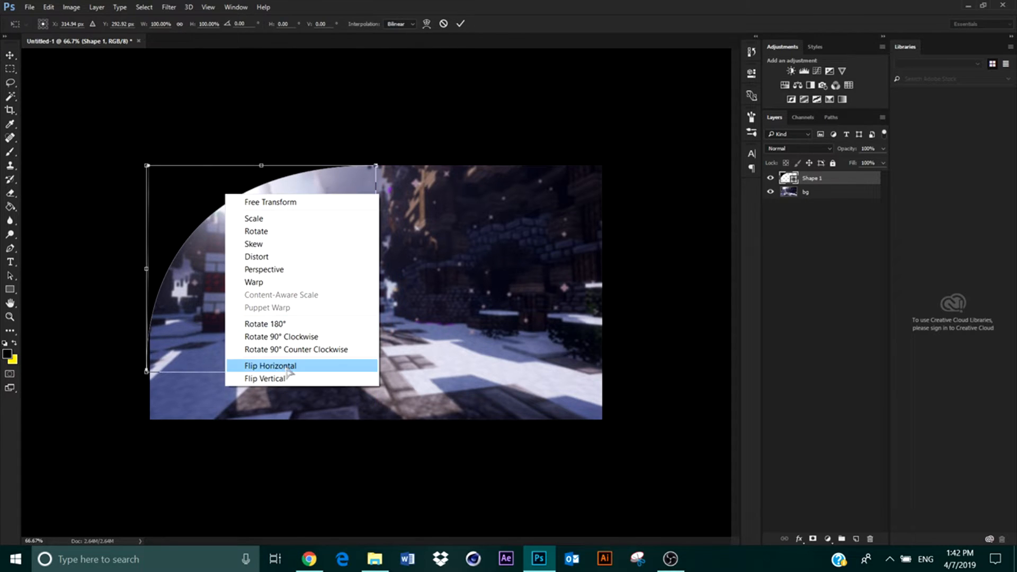
click(249, 364)
right_click(258, 302)
click(214, 281)
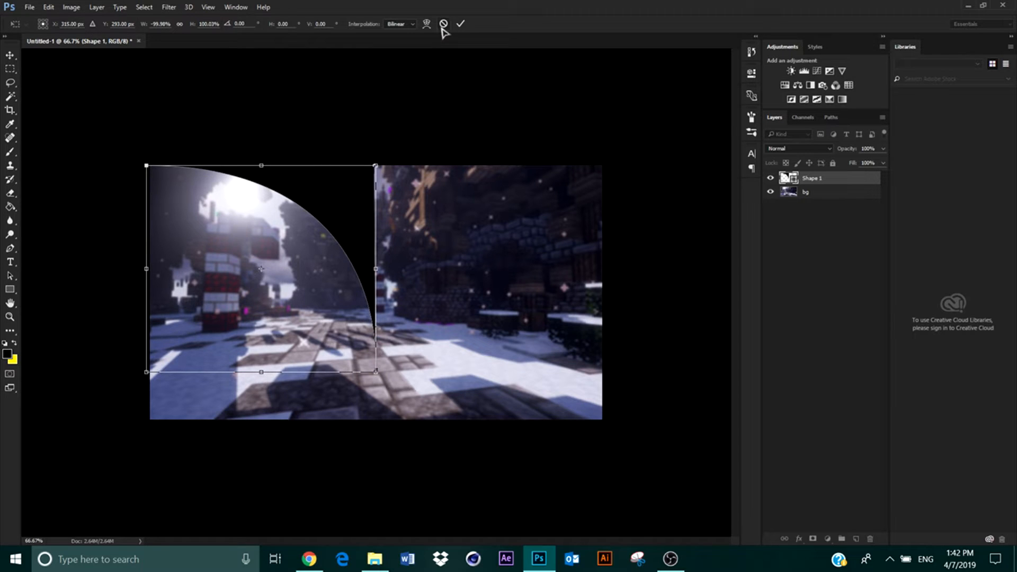
click(444, 24)
Step: Duplicate the corner shape, flip the copy horizontally and vertically, and move it into the image's lower-right corner
key(ctrl+j)
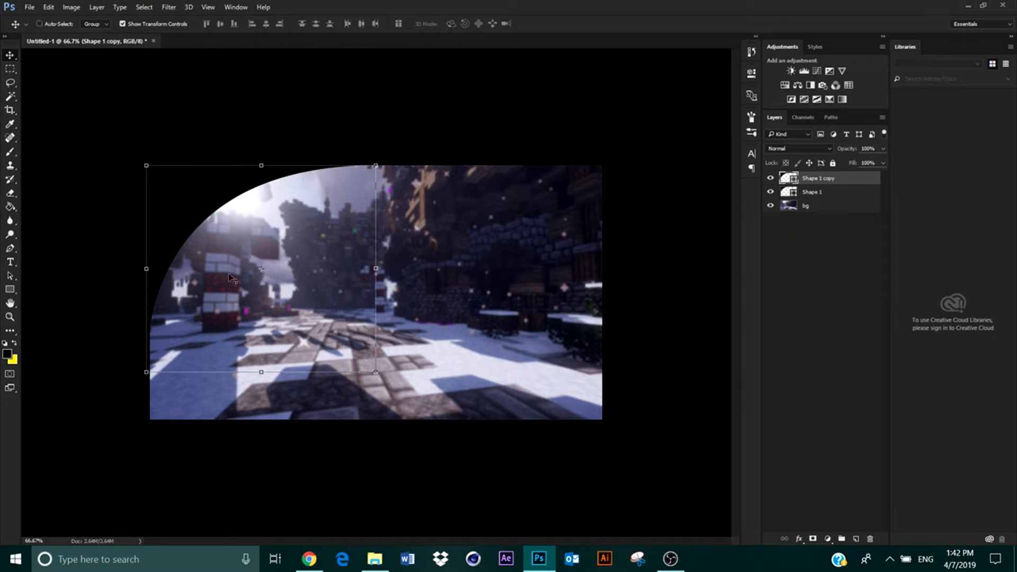
key(ctrl+t)
right_click(227, 273)
click(320, 459)
right_click(281, 275)
click(326, 447)
click(461, 23)
drag(343, 352, 567, 395)
Step: Recolor the lower-right corner shape golden yellow
click(15, 344)
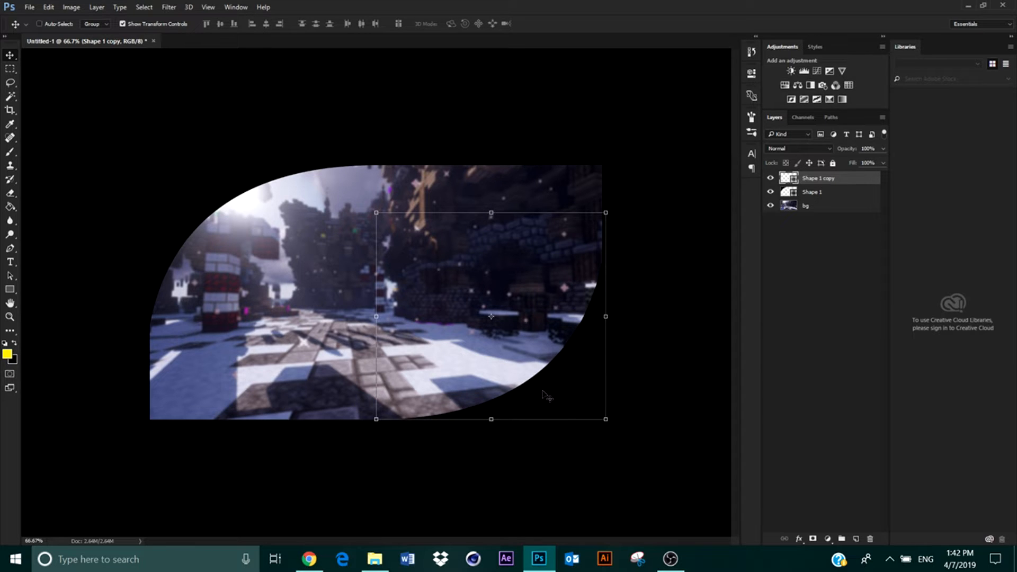
double_click(789, 180)
click(788, 395)
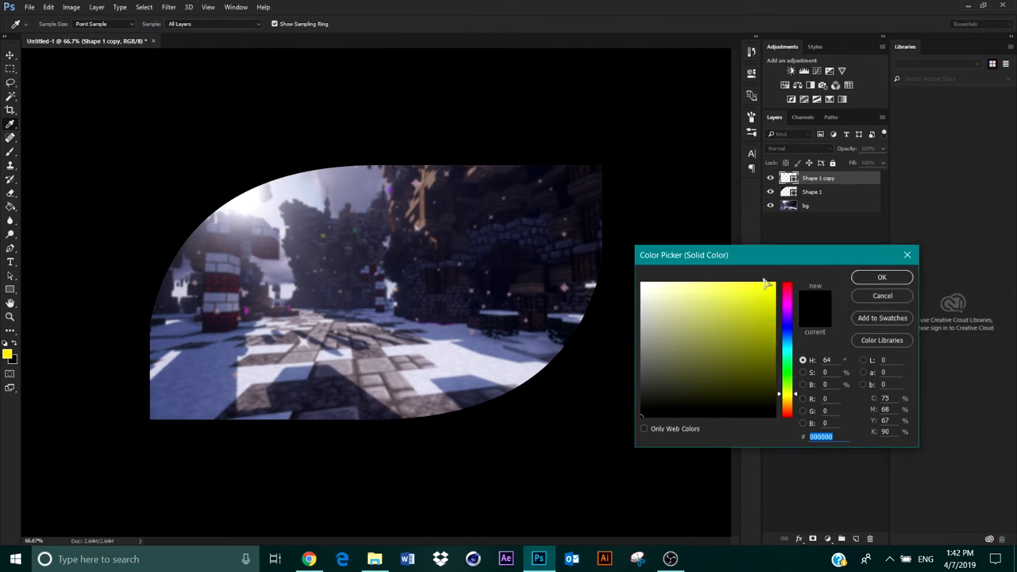
click(769, 285)
click(788, 399)
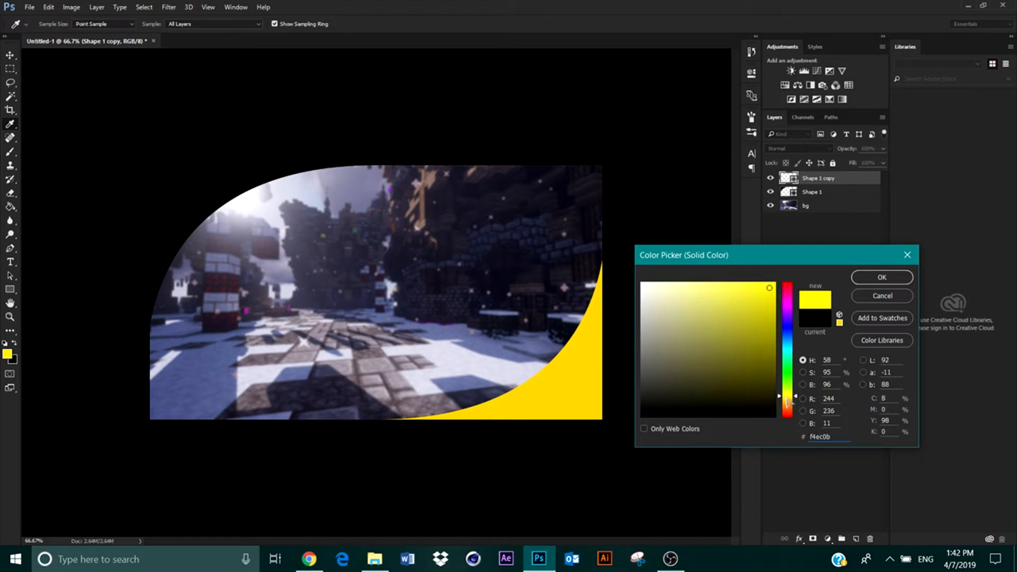
click(882, 277)
Step: Group the two corner shapes and name the group covers
key(v)
shift+click(810, 195)
key(ctrl+g)
double_click(810, 178)
text(covers)
key(Return)
Step: Add a text box reading TUTORIAL in the middle of the image above the bg layer and color it golden yellow (f4cb0b)
click(816, 197)
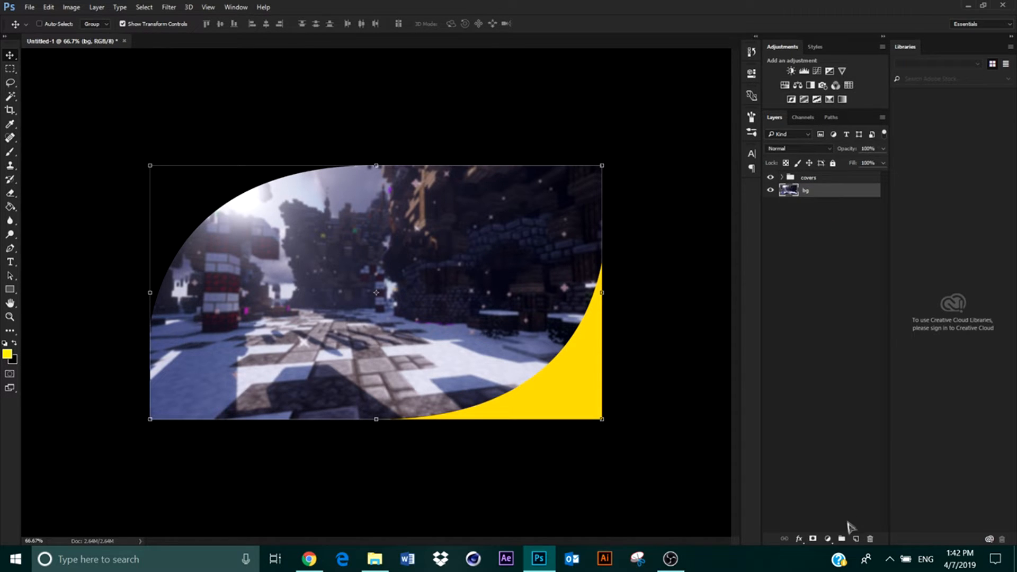
key(t)
drag(272, 246, 501, 347)
text(TUTORIAL)
key(ctrl+a)
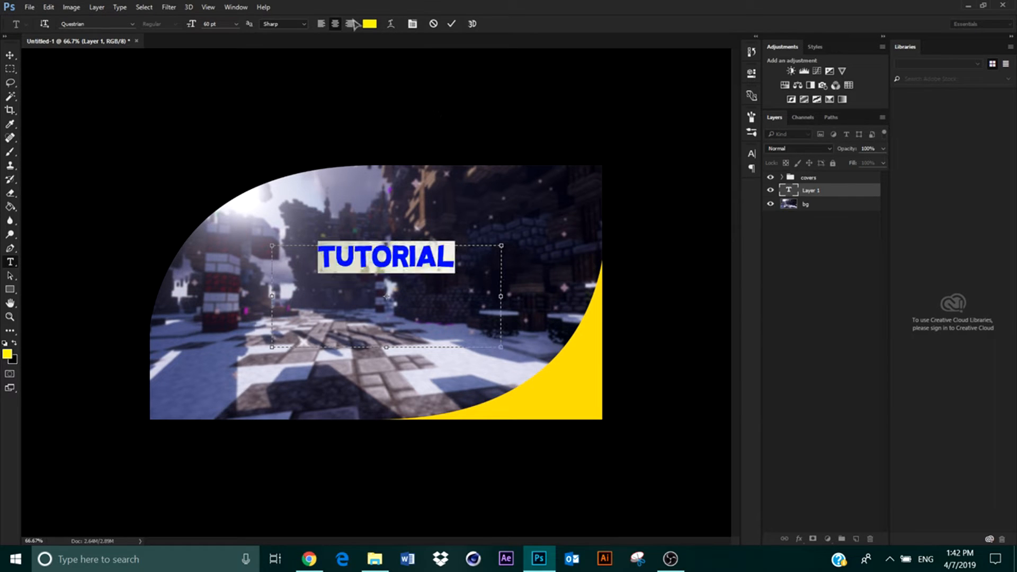
click(370, 23)
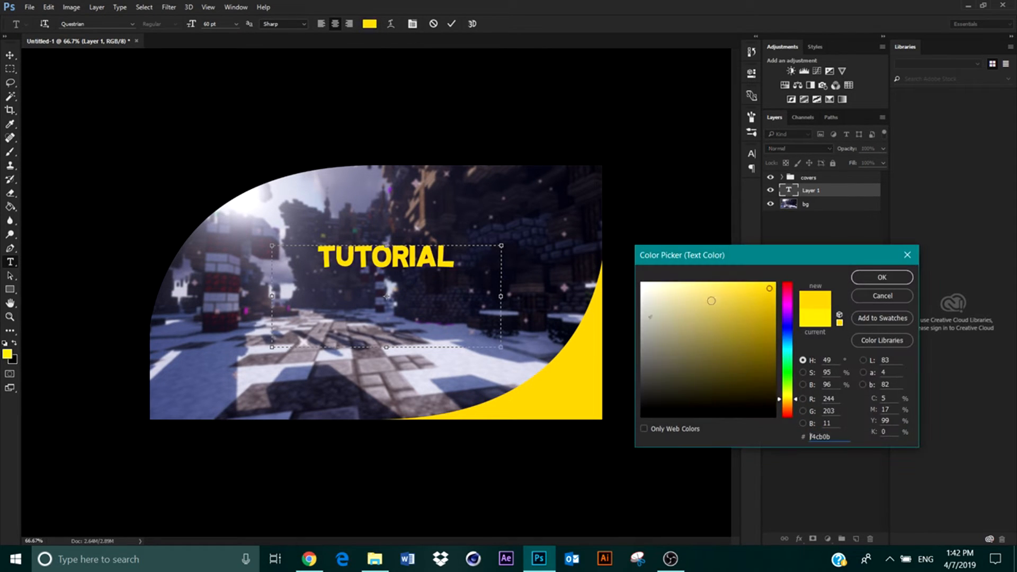
click(876, 274)
Step: Replace the text with THUMBNAIL and set its font size to 120 pt
click(236, 24)
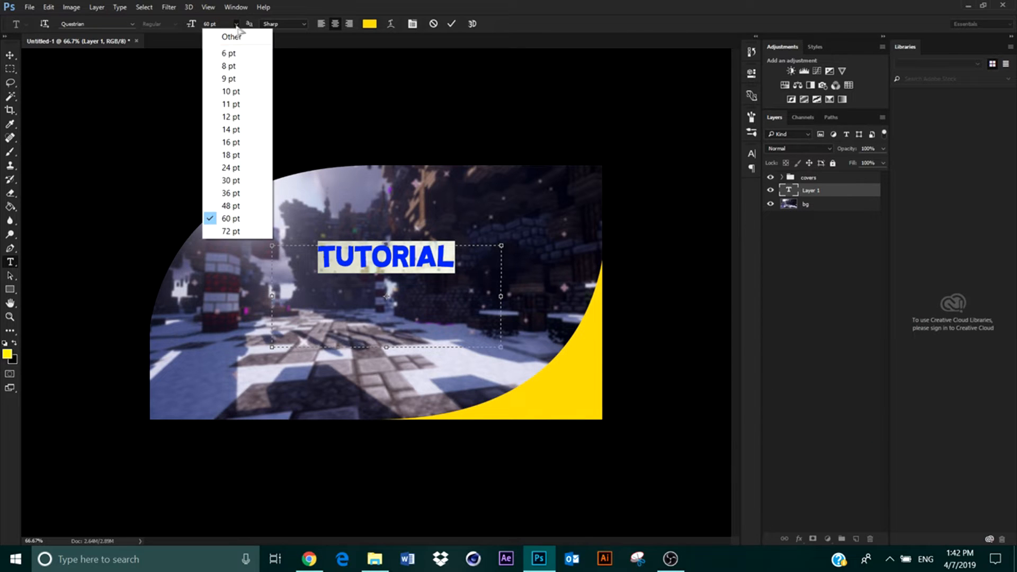
click(237, 230)
key(BackSpace)
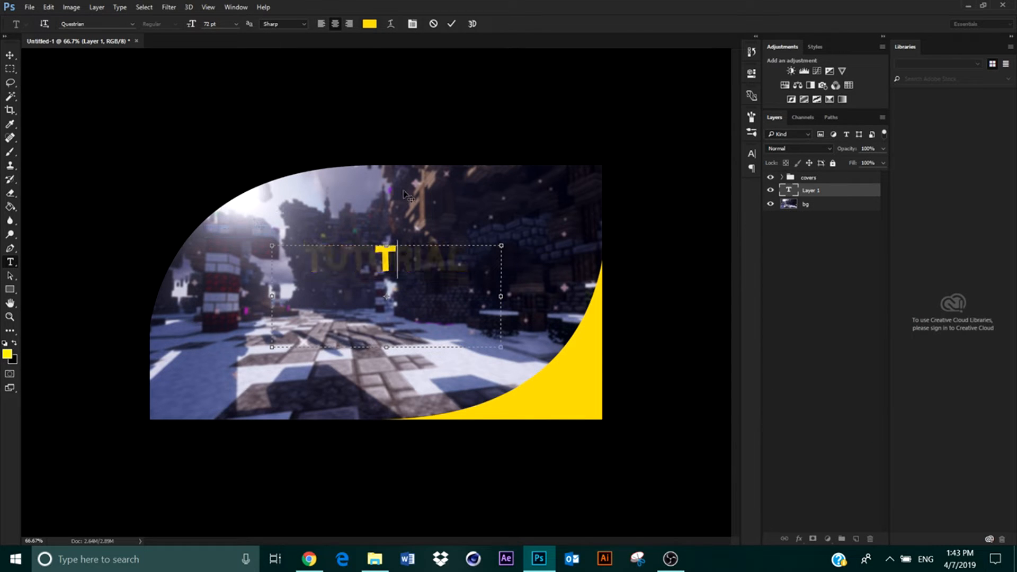
text(THUMBNAIL)
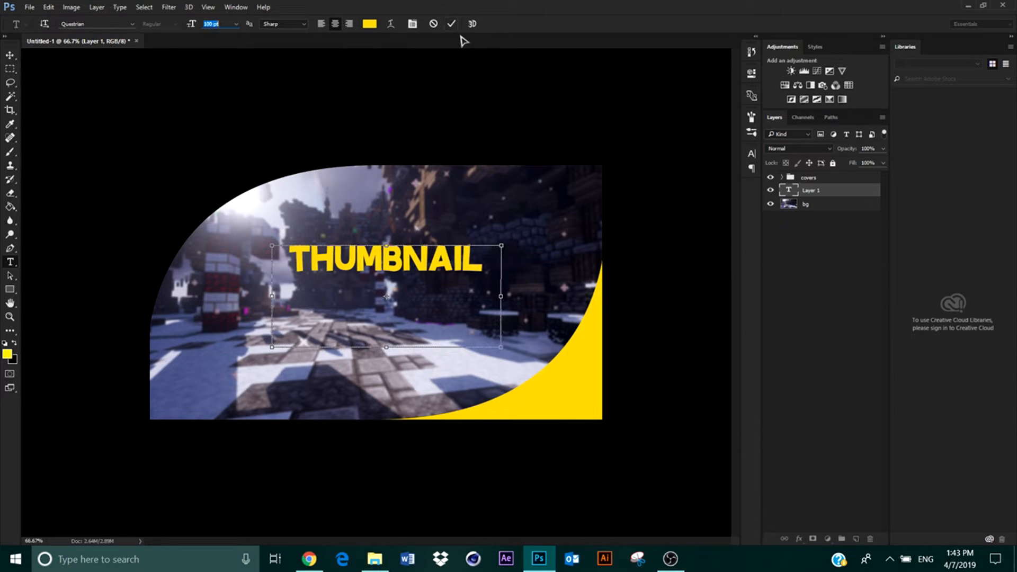
key(ctrl+a)
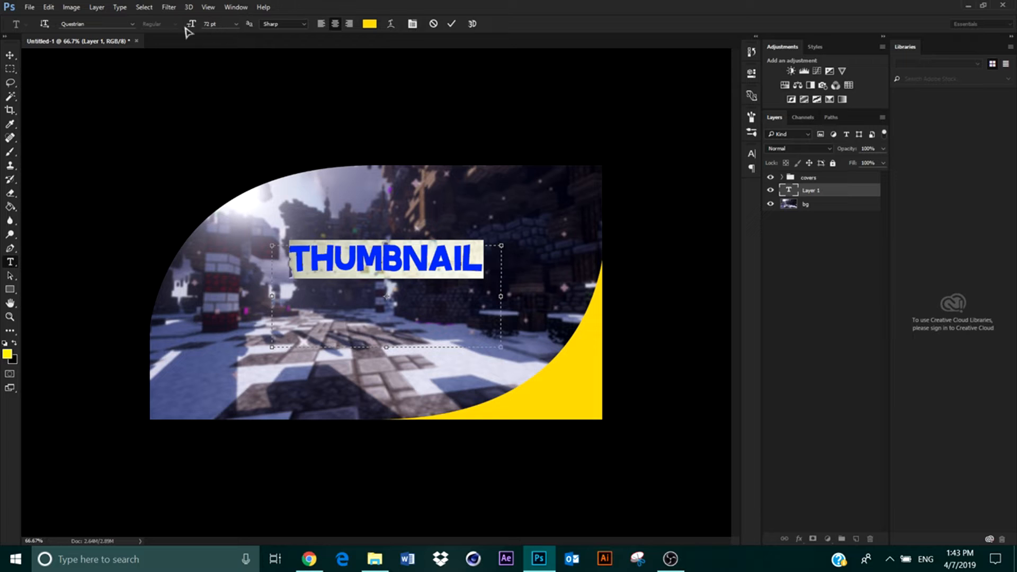
text(120)
key(Return)
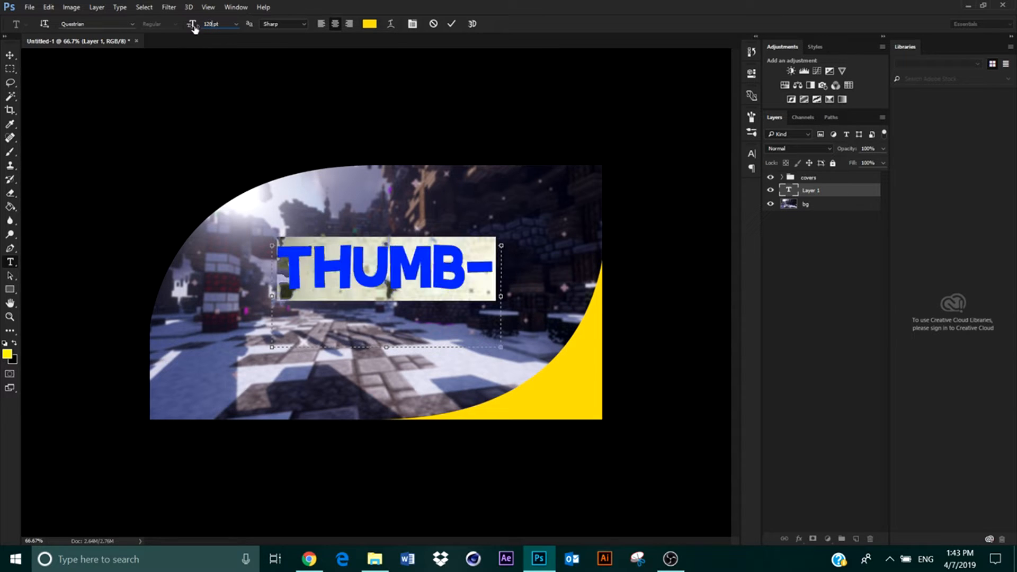
Step: Widen the title's text box until THUMBNAIL fits on one line and center the title horizontally on the image
click(451, 23)
click(9, 54)
drag(327, 291, 286, 292)
double_click(788, 190)
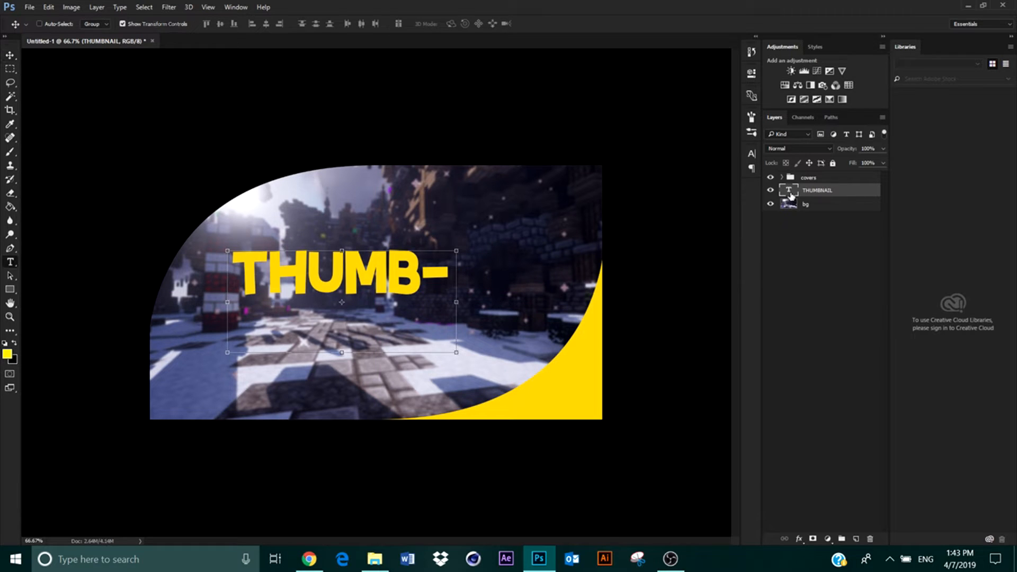
drag(457, 302, 588, 294)
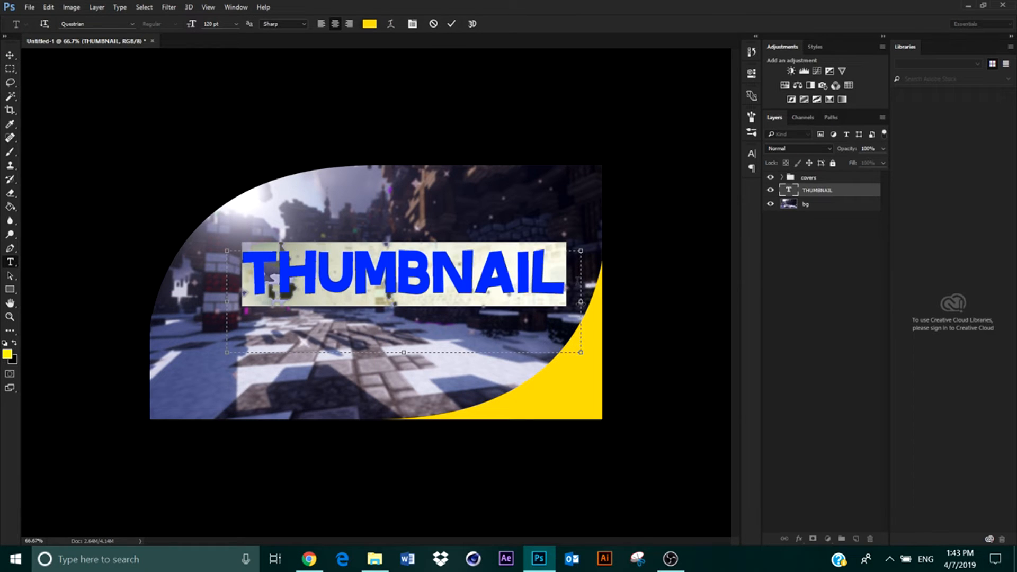
click(451, 23)
click(10, 54)
drag(361, 286, 332, 286)
Step: Turn off the title's pattern overlay and enable its lower gradient overlay in Overlay mode at about 65% opacity
click(798, 538)
click(858, 505)
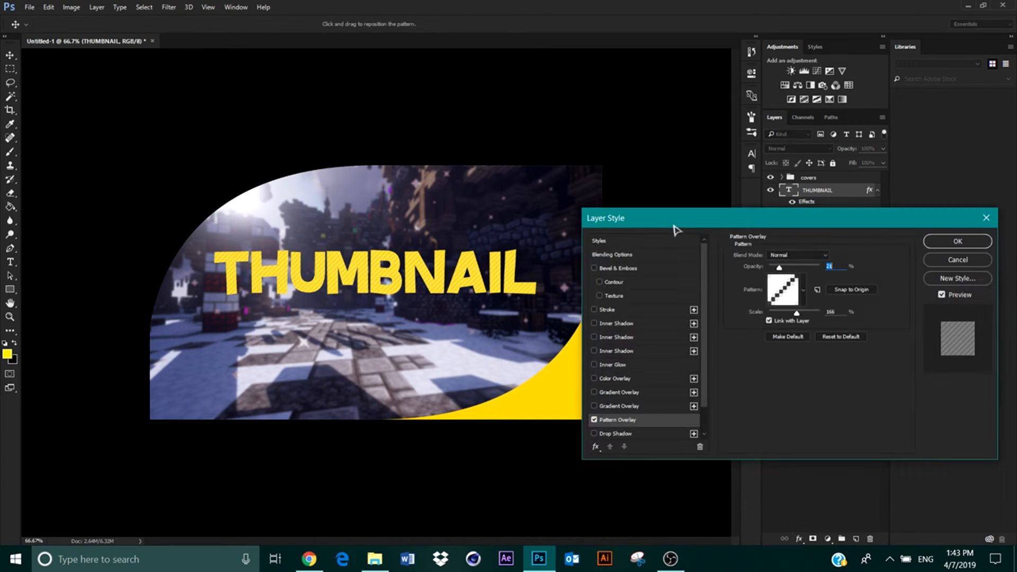
drag(673, 222, 660, 204)
click(581, 403)
click(581, 389)
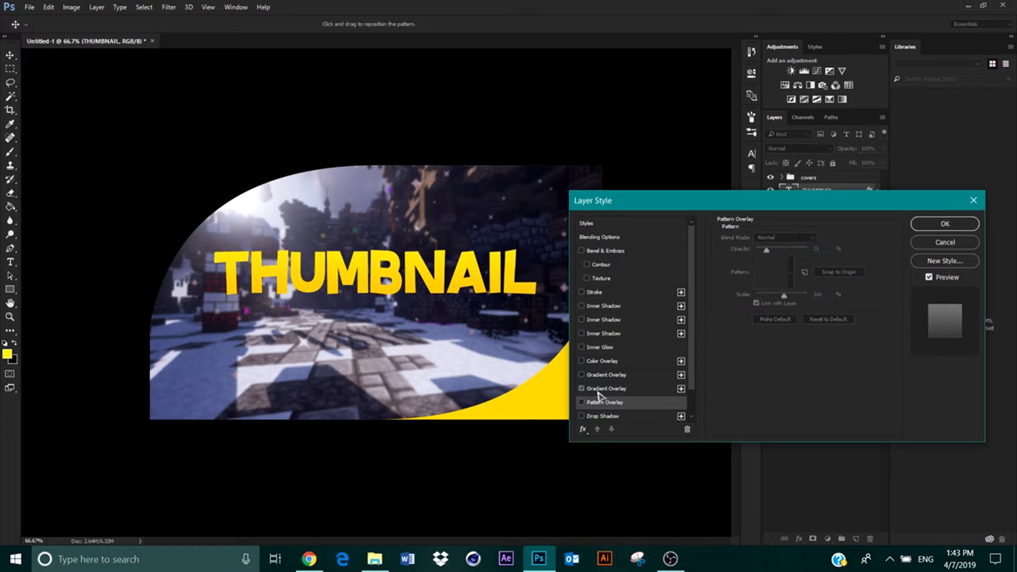
click(605, 388)
drag(784, 250, 793, 251)
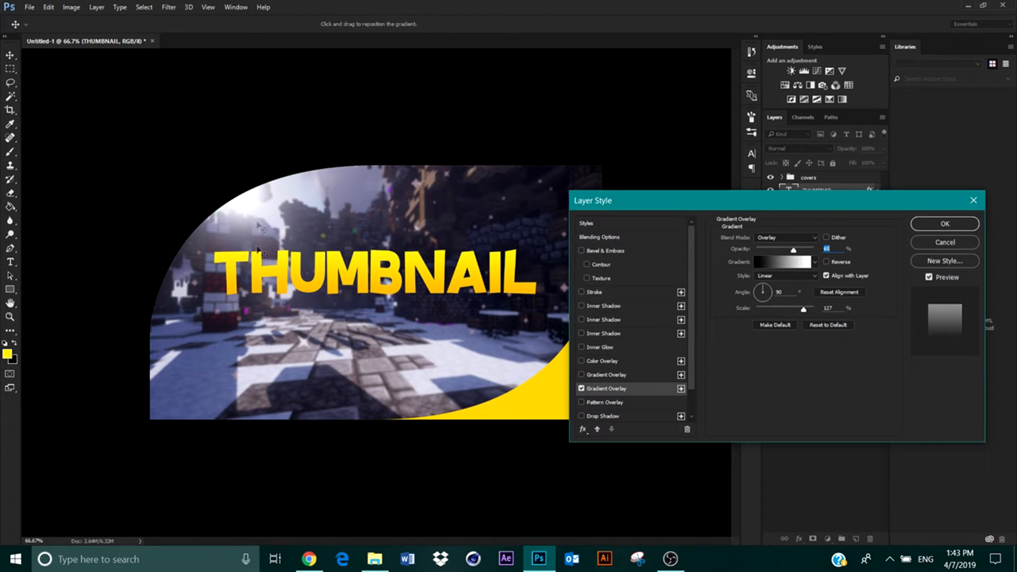
Step: Enable the title's upper gradient overlay at 44% opacity and accept its hard-edged black-to-white gradient
click(582, 375)
drag(809, 248, 783, 249)
click(783, 267)
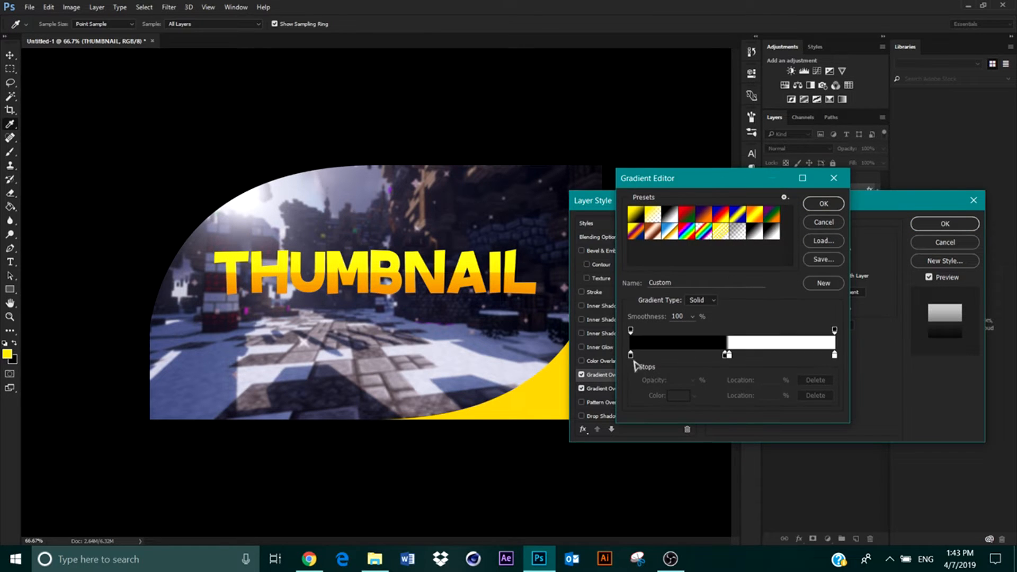
click(822, 204)
Step: Try other blend modes such as Pin Light on the upper gradient overlay, return it to Overlay, and set its opacity to 29%
double_click(770, 239)
scroll(772, 238, down, 3)
scroll(772, 239, down, 10)
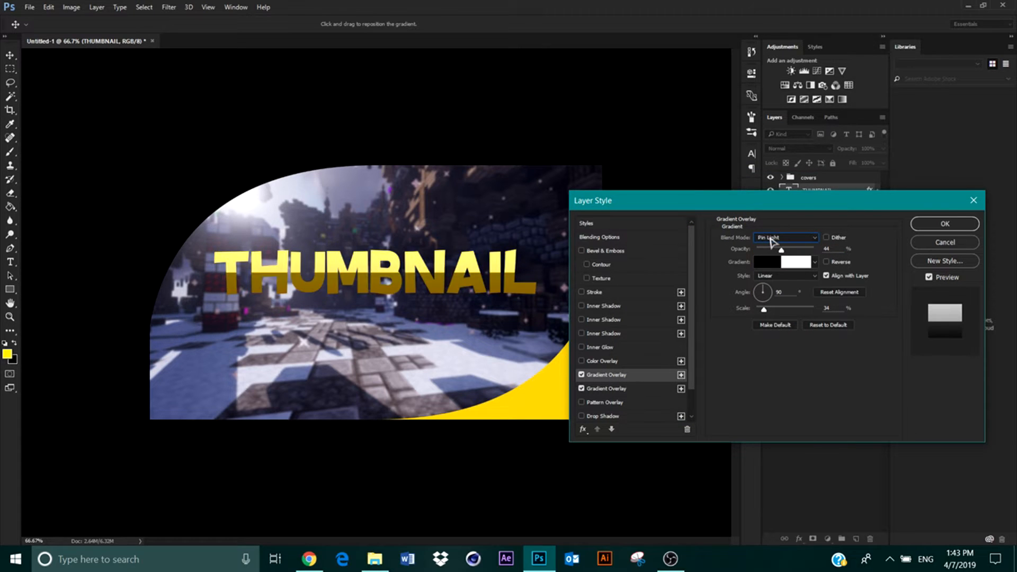
scroll(771, 239, down, 1)
click(771, 239)
click(777, 245)
scroll(778, 241, down, 6)
scroll(778, 241, down, 3)
click(778, 239)
click(789, 271)
drag(782, 250, 773, 250)
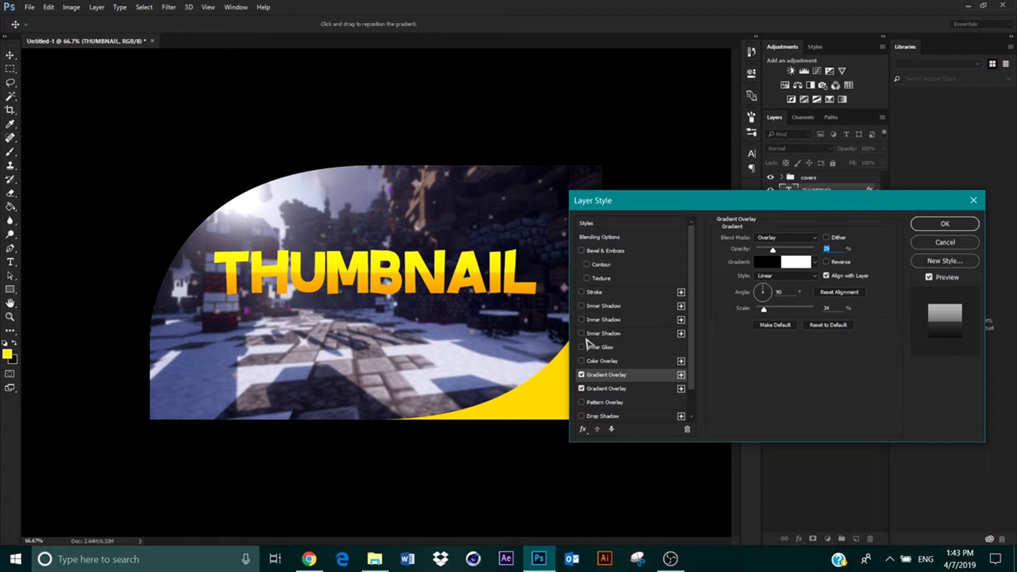
Step: Enable a Color Dodge inner glow on the title, color it pale orange, and keep its opacity at 40%
click(586, 347)
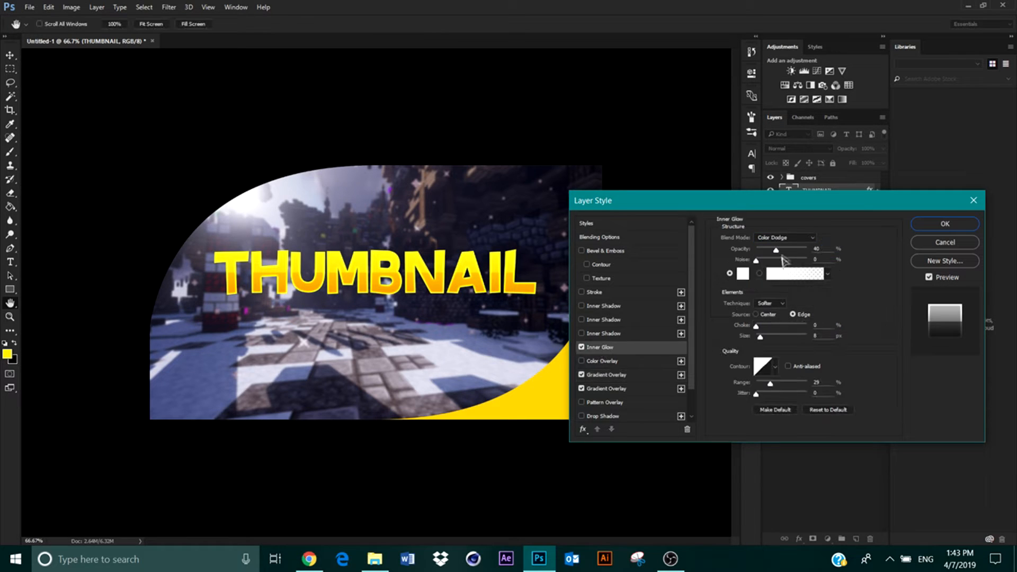
click(741, 275)
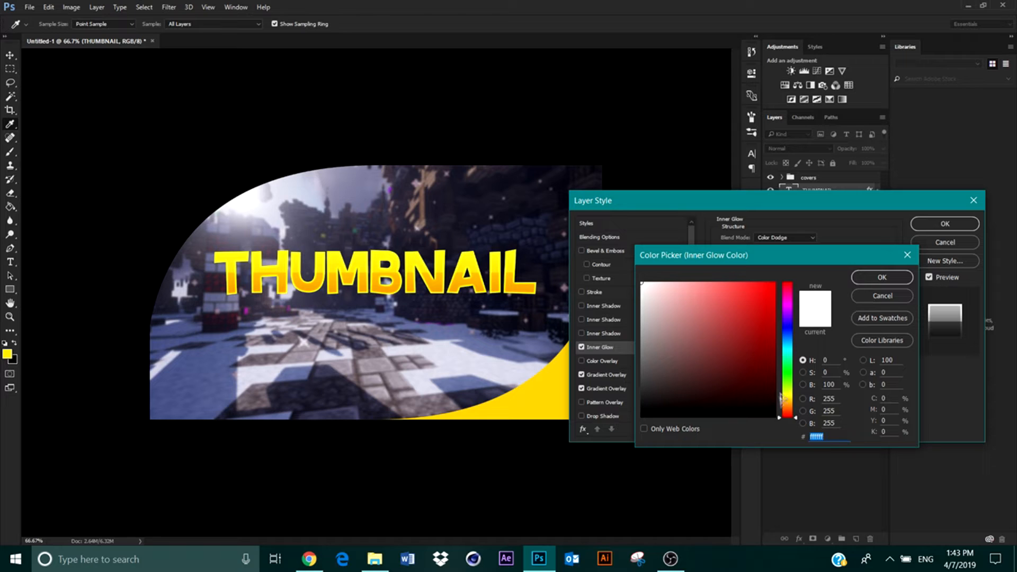
drag(780, 398, 781, 406)
click(691, 285)
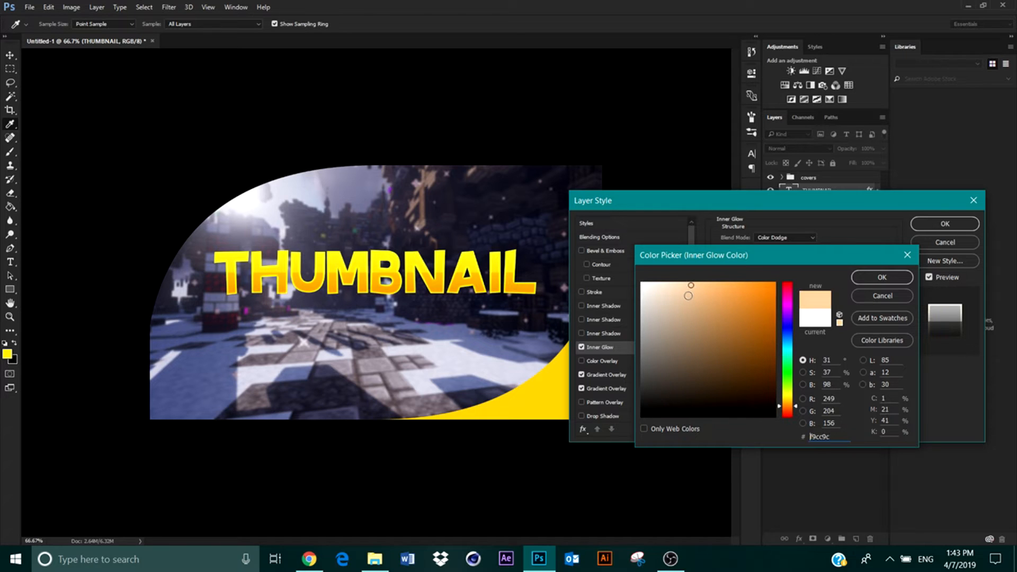
click(874, 277)
mouse_move(780, 250)
mouse_down()
mouse_move(801, 252)
mouse_move(777, 255)
mouse_up()
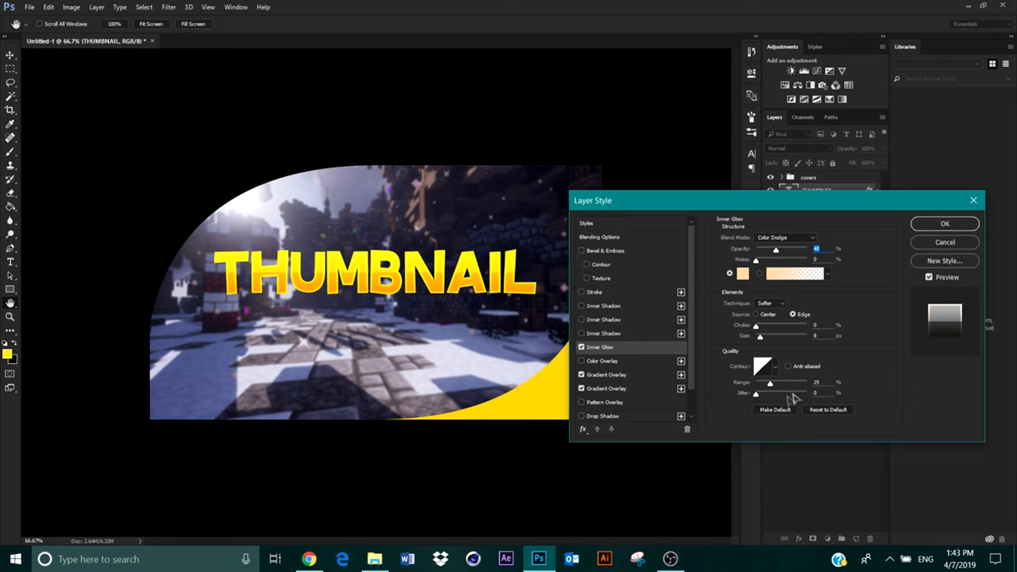
Step: Add a stroke to the title in a very dark yellow-brown (about 2e2708) and set its size to 4 px
click(581, 291)
click(595, 292)
click(747, 321)
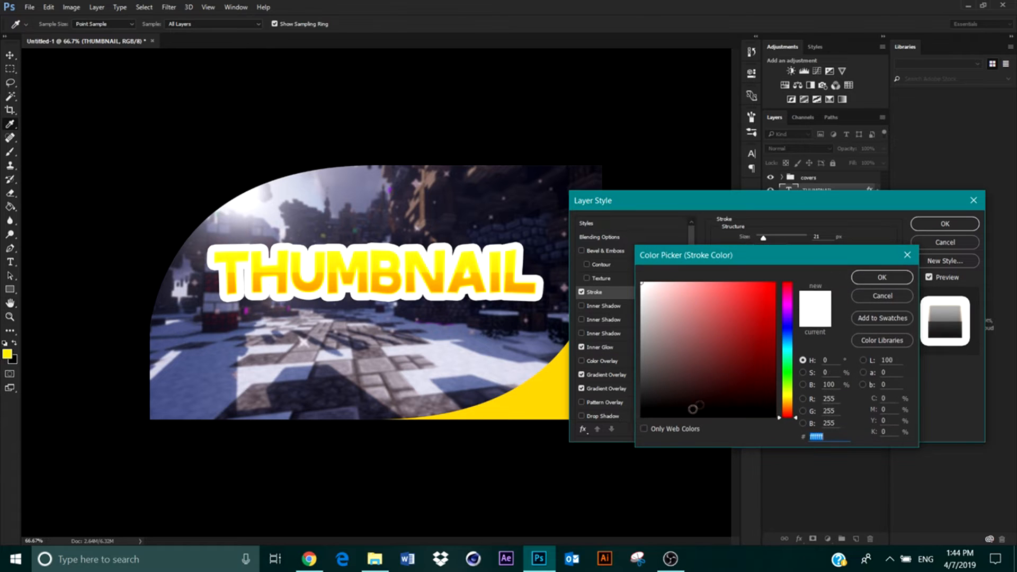
click(700, 405)
click(473, 277)
click(752, 393)
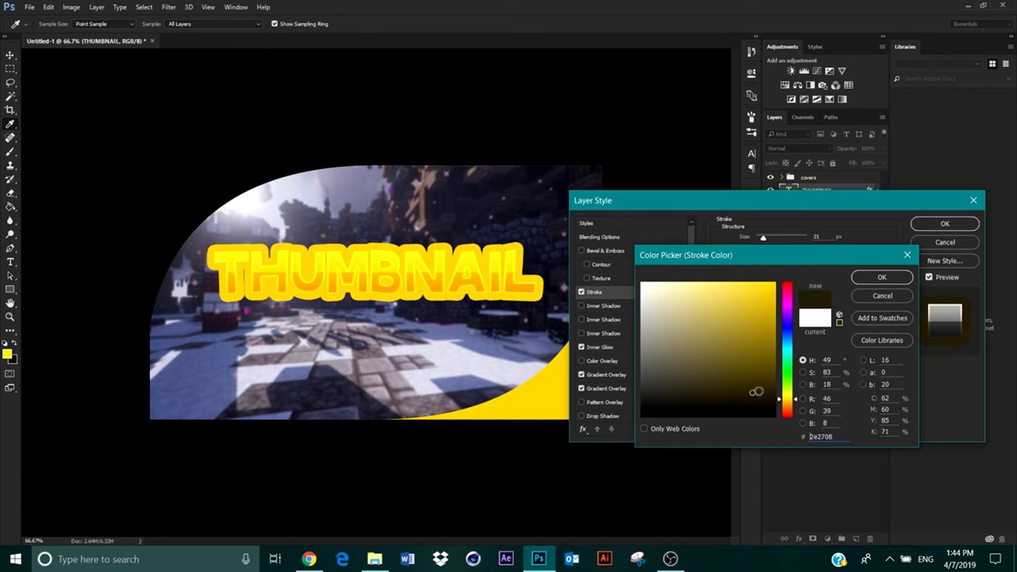
click(875, 280)
drag(764, 237, 759, 242)
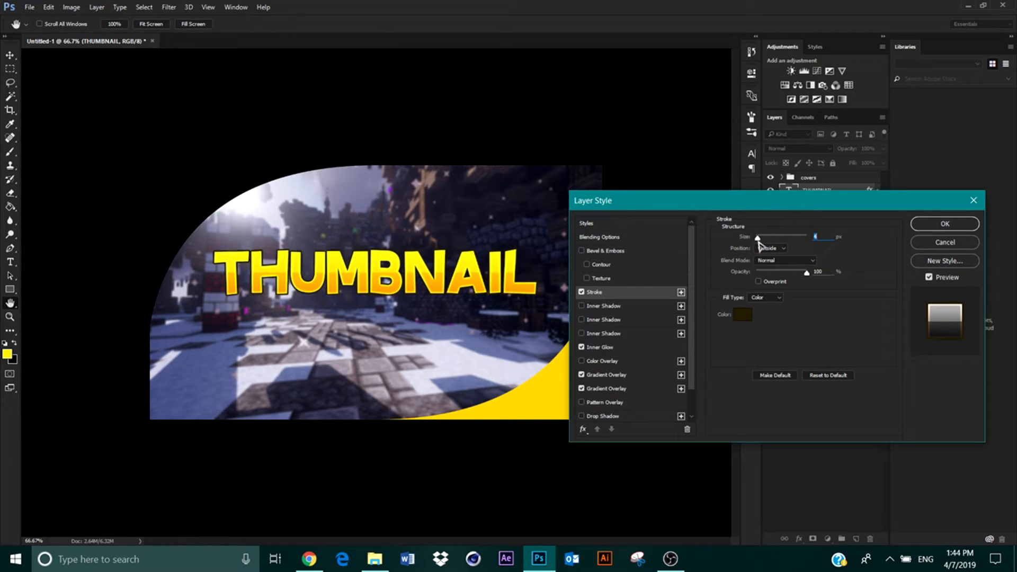
Step: Enable the title's drop shadow with 100% opacity, 100% spread and a size of 7 px
click(588, 416)
drag(757, 295, 867, 286)
drag(792, 253, 837, 250)
drag(771, 305, 760, 308)
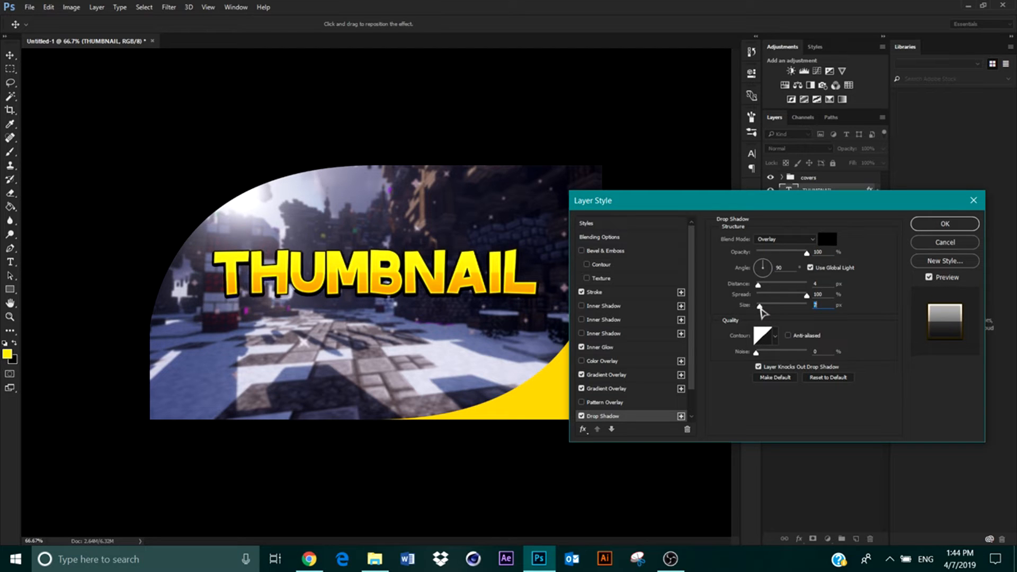
Step: Set the drop shadow's blend mode to Normal and its color to dark yellow-brown (302907)
click(785, 240)
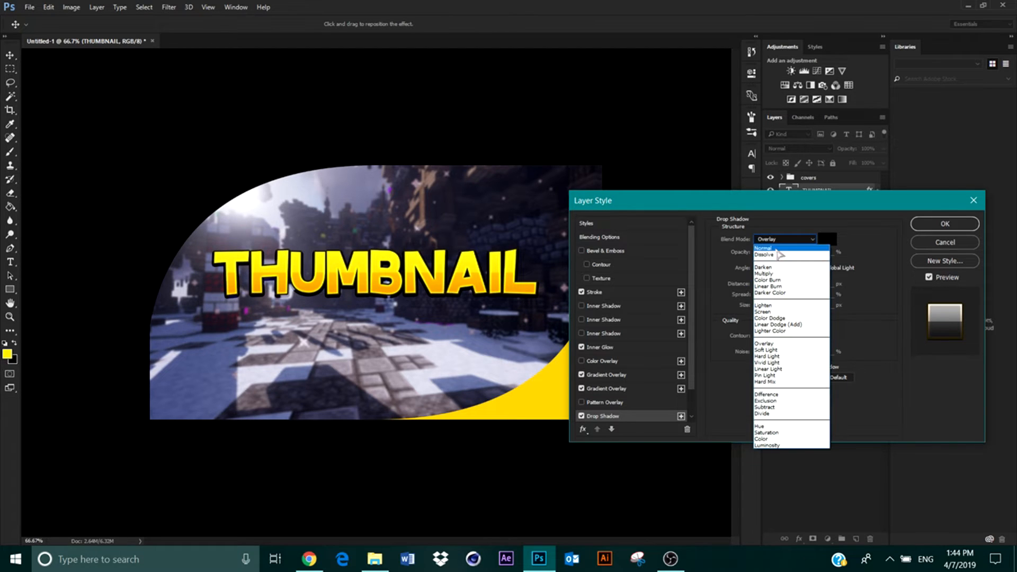
click(778, 247)
click(826, 240)
click(401, 285)
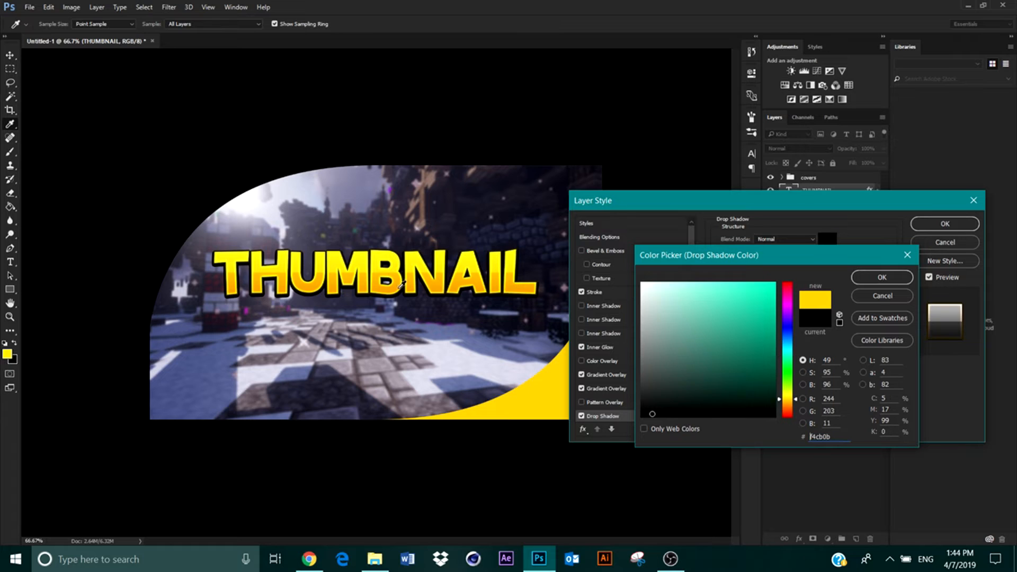
click(756, 392)
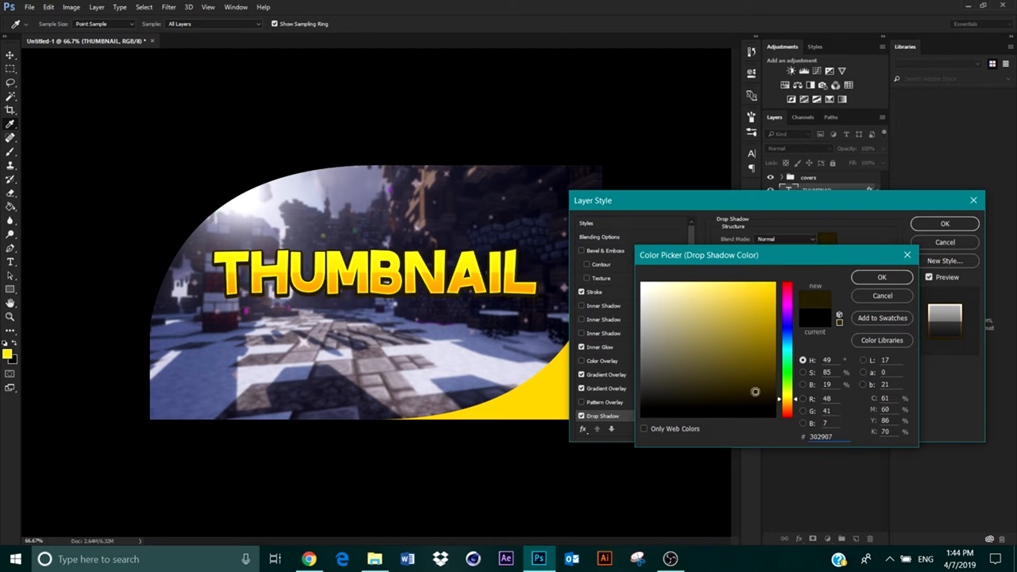
click(907, 279)
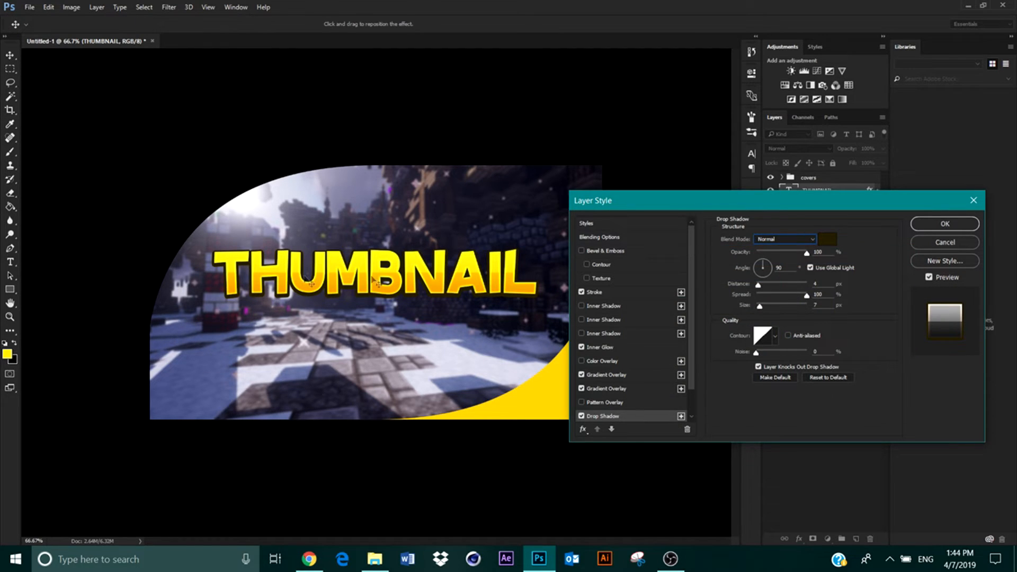
Step: Enable the title's dark brown inner shadow at 39% opacity, try another blend mode, and return it to Normal
click(582, 361)
click(588, 320)
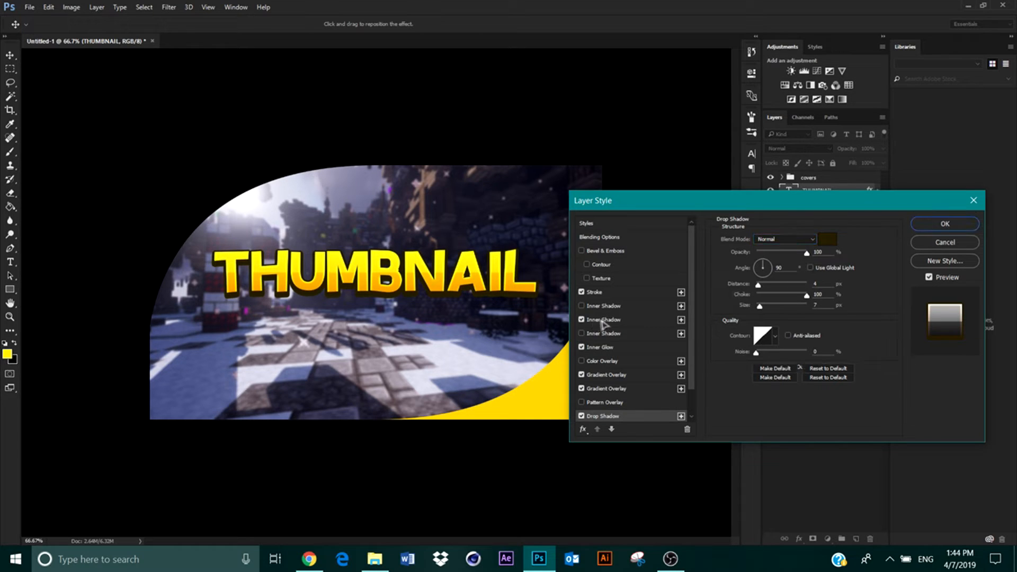
drag(781, 253, 772, 254)
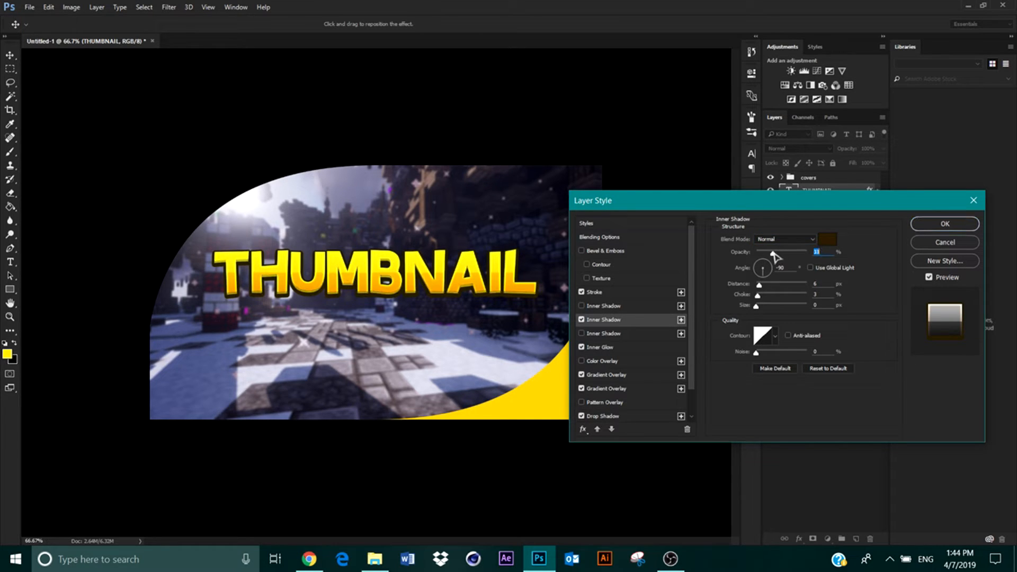
click(766, 241)
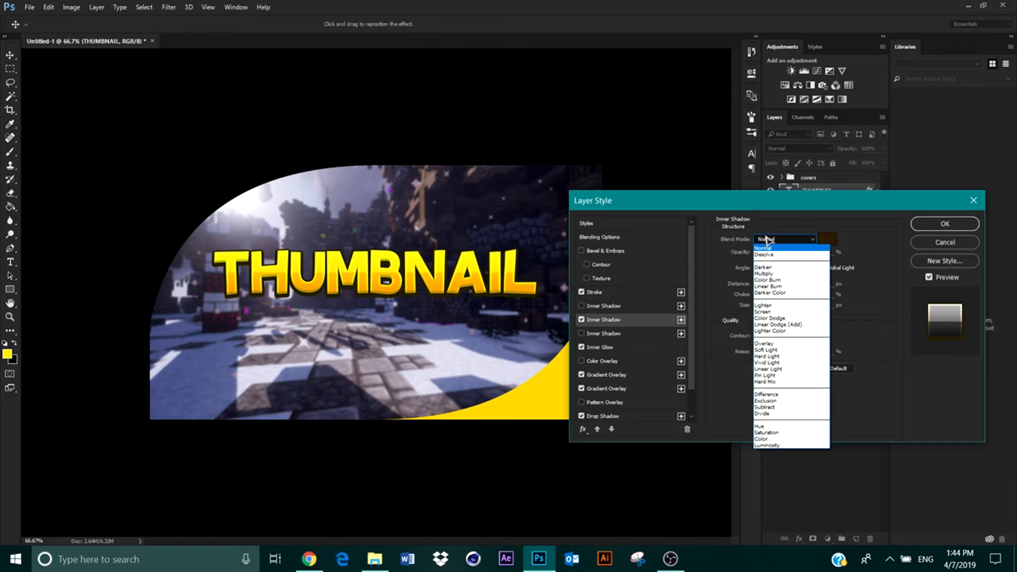
click(776, 350)
click(783, 239)
click(773, 241)
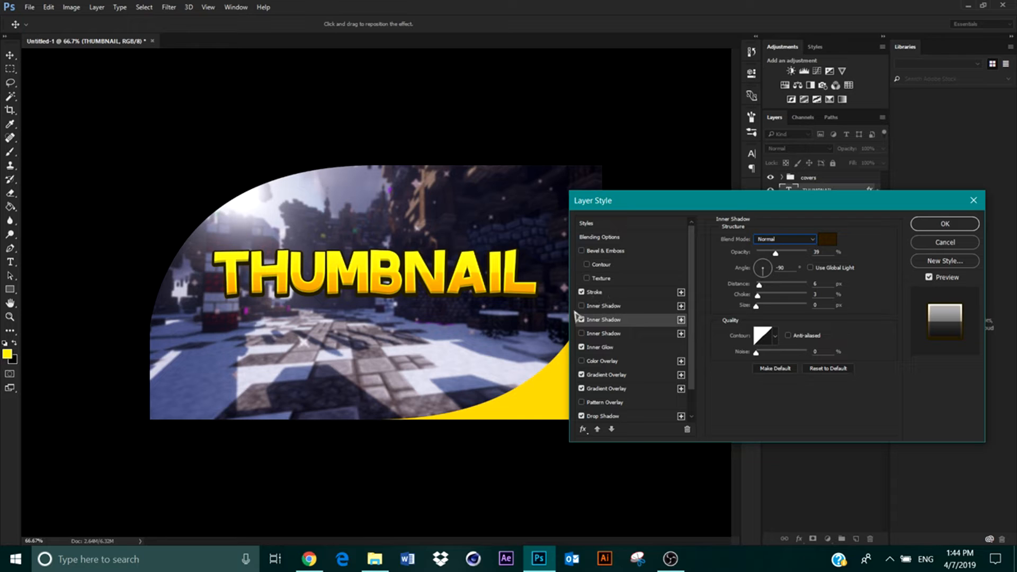
Step: Enable the topmost inner shadow in near-white at 100% opacity, with global light off, a 126° angle and 5 px distance
click(581, 306)
click(828, 239)
drag(657, 297, 579, 253)
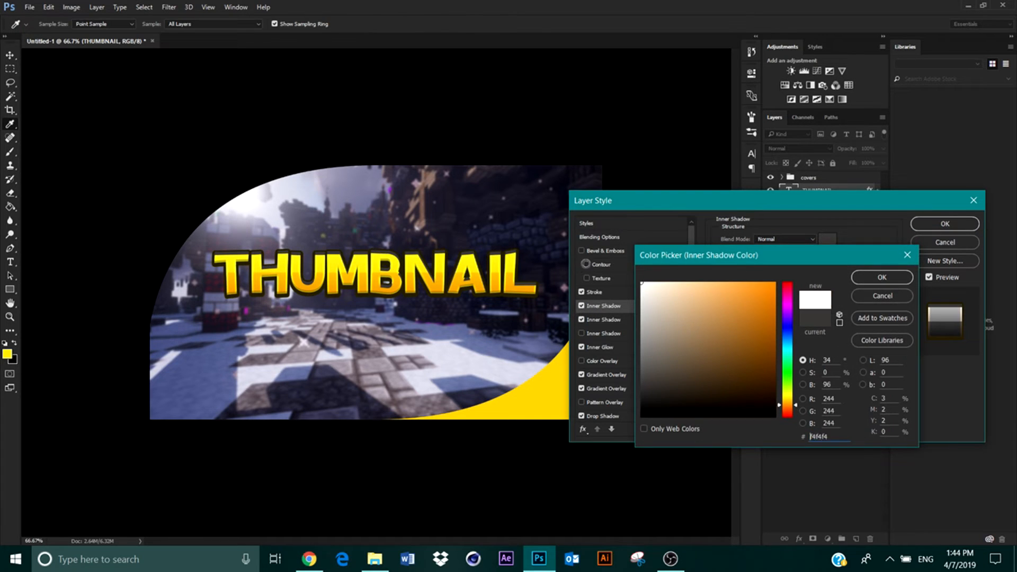
click(882, 277)
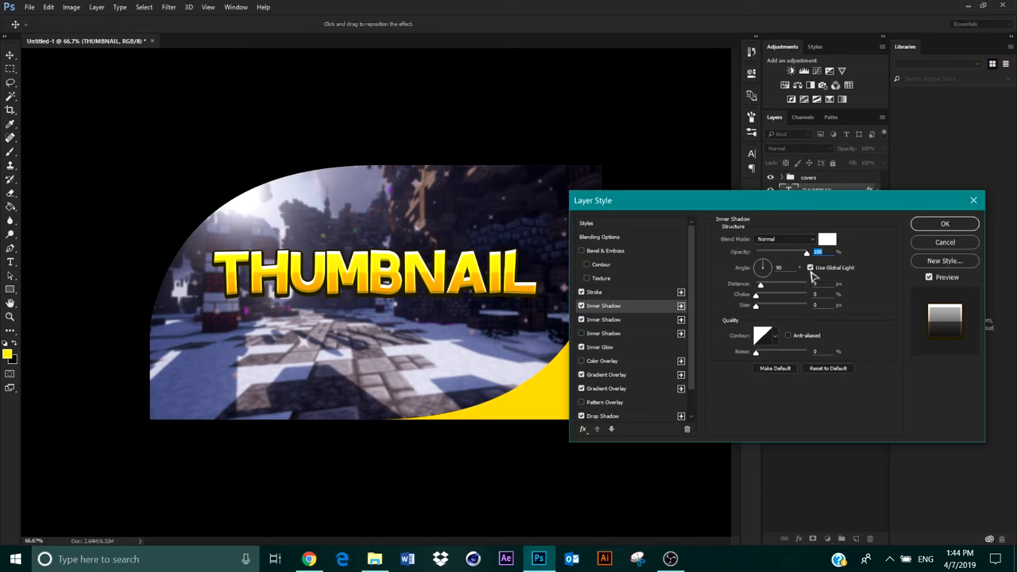
click(759, 264)
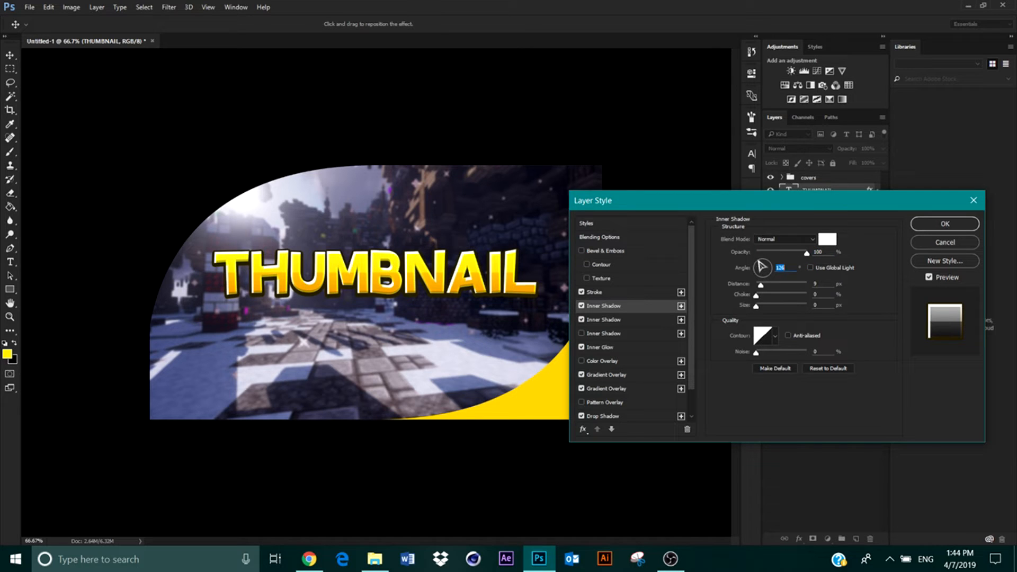
drag(761, 288, 739, 311)
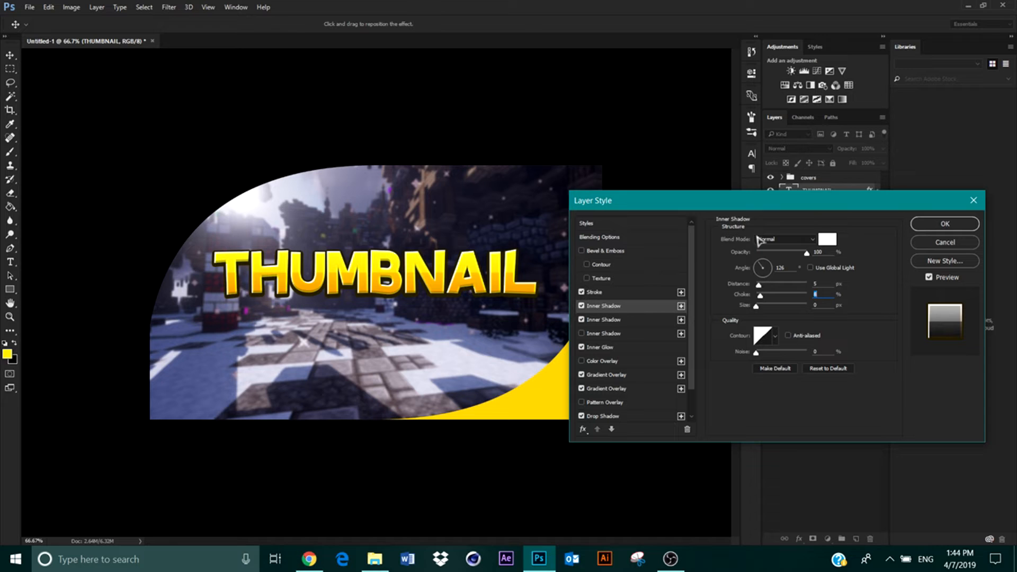
Step: Recolor the topmost inner shadow with a pale tint of the title's yellow and apply the layer style
click(827, 239)
click(320, 273)
drag(758, 303, 662, 271)
click(881, 277)
click(921, 226)
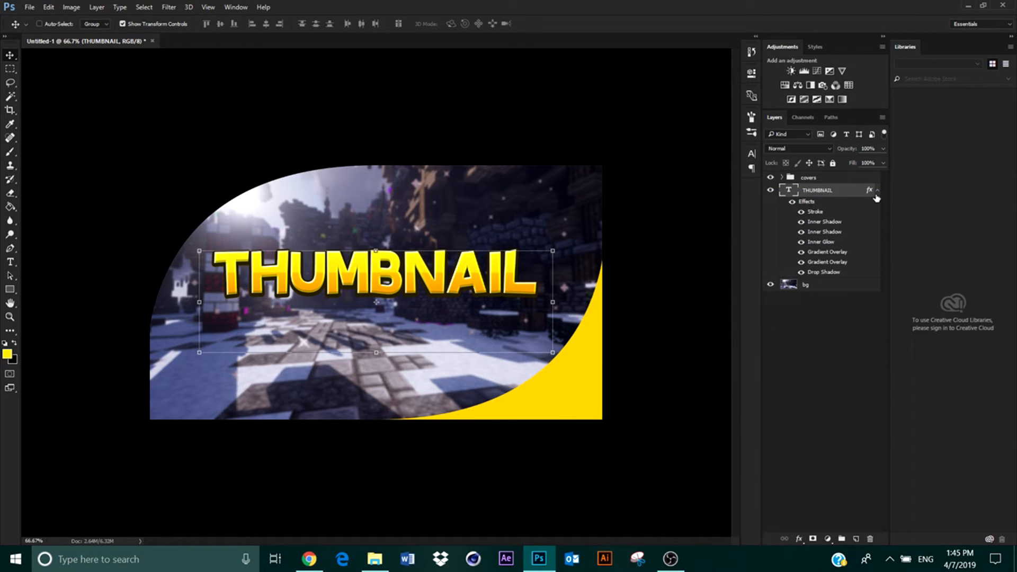
Step: Duplicate the styled THUMBNAIL layer and give the lower one a black stroke 24 px wide
click(877, 192)
key(ctrl+j)
click(822, 206)
click(799, 538)
click(784, 398)
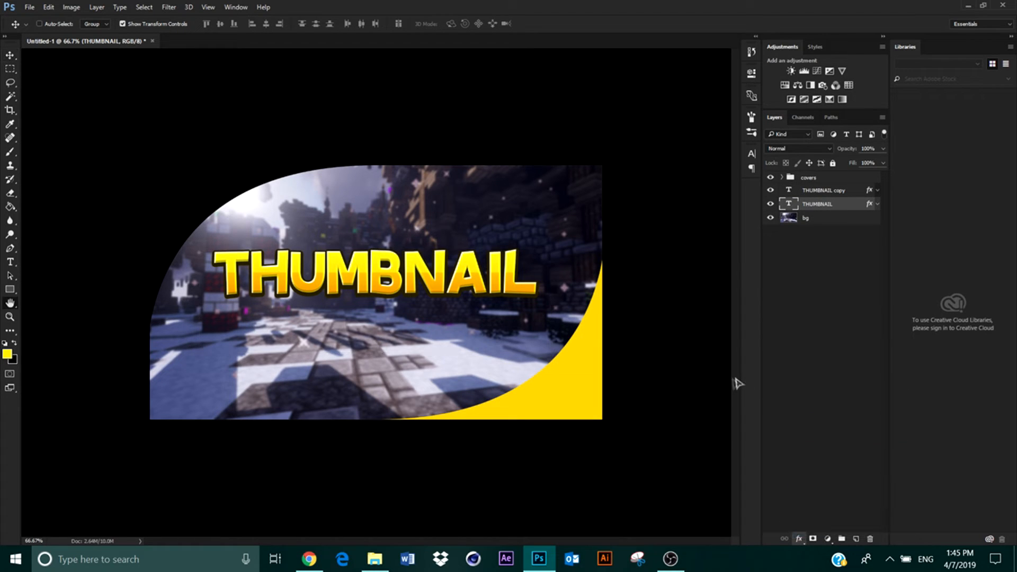
click(739, 310)
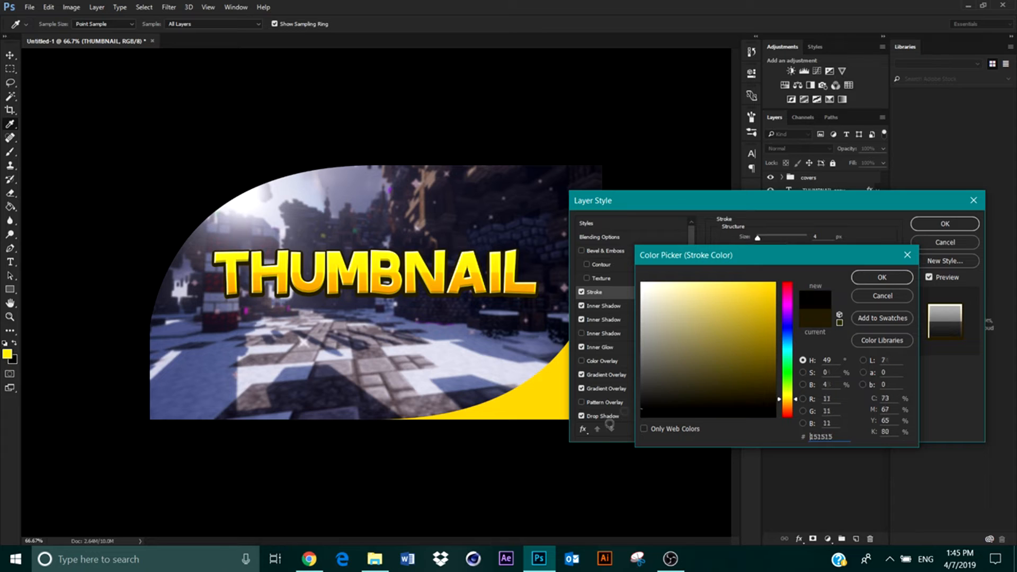
click(882, 277)
drag(757, 237, 764, 240)
Step: Change the lower title layer's stroke color to white (ffffff) and apply the layer style
click(743, 317)
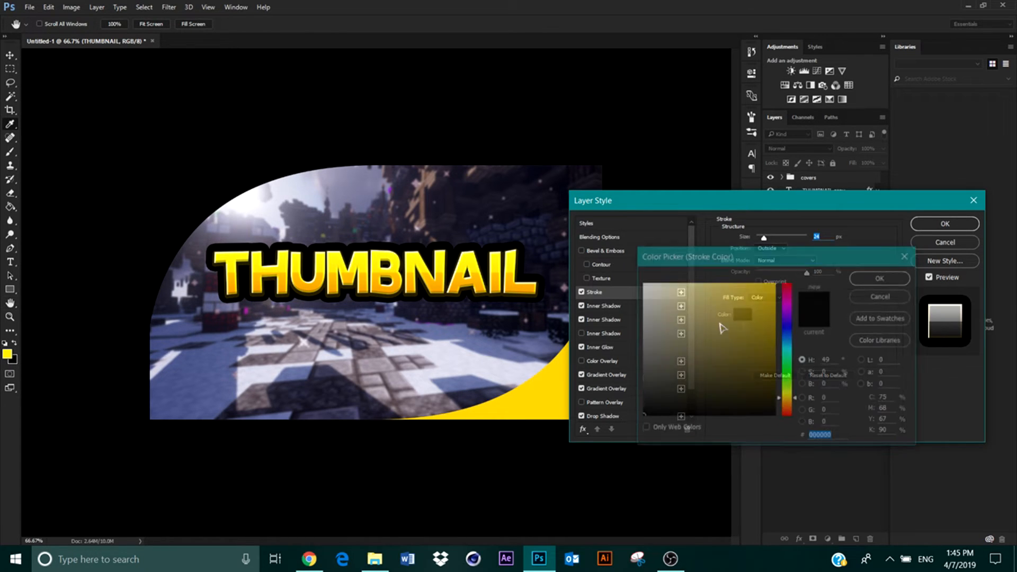
text(ffffff)
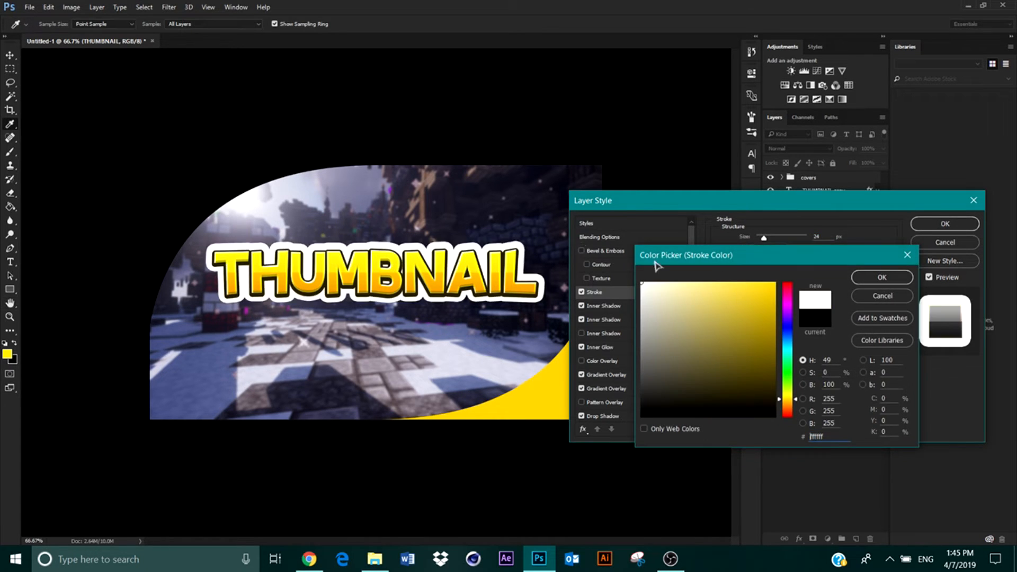
click(882, 277)
click(945, 224)
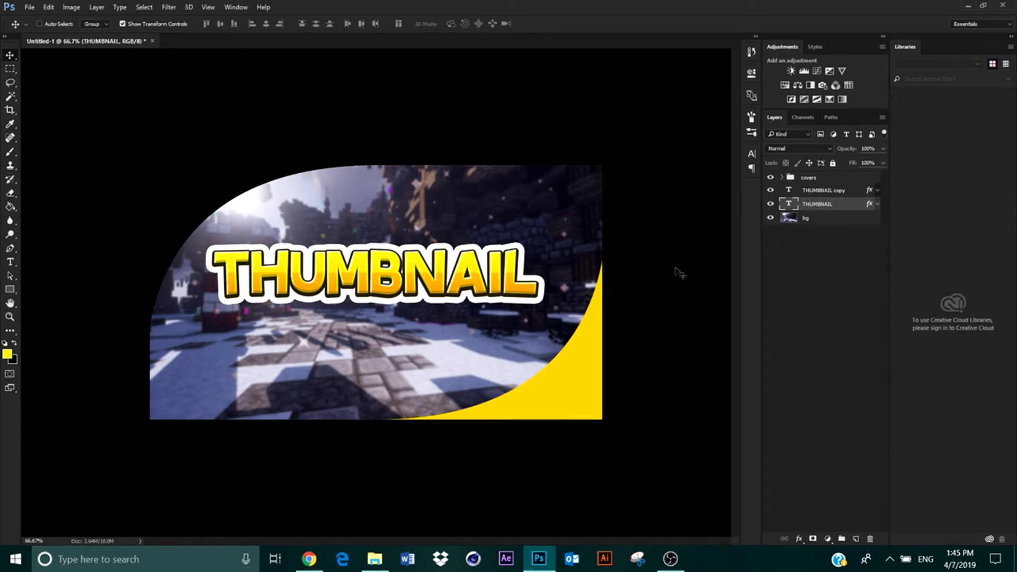
Step: Group the two THUMBNAIL text layers as "thumb" and move the group up by about 0.7 cm
shift+click(836, 190)
key(ctrl+g)
double_click(813, 189)
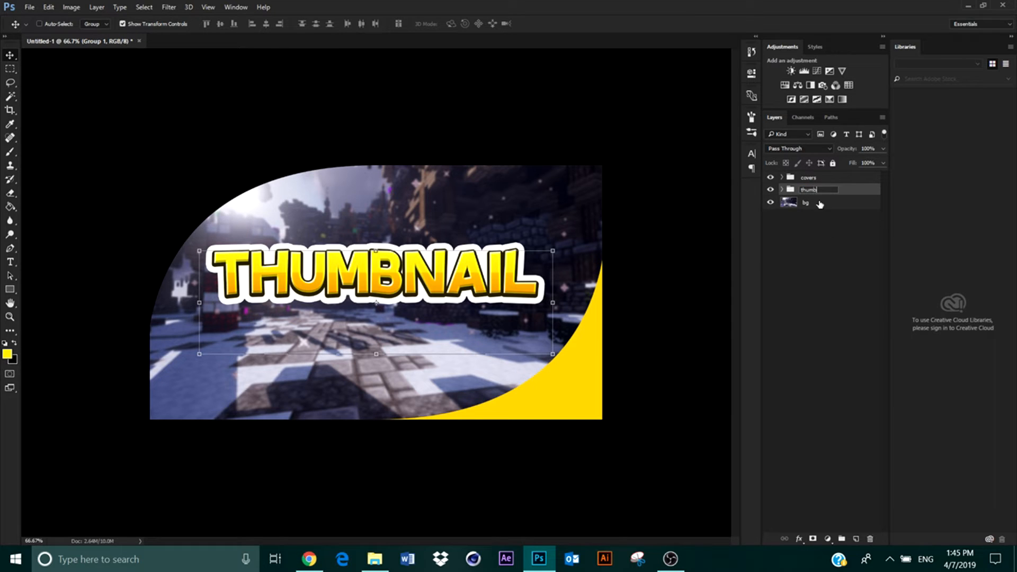
key(Return)
drag(428, 306, 428, 298)
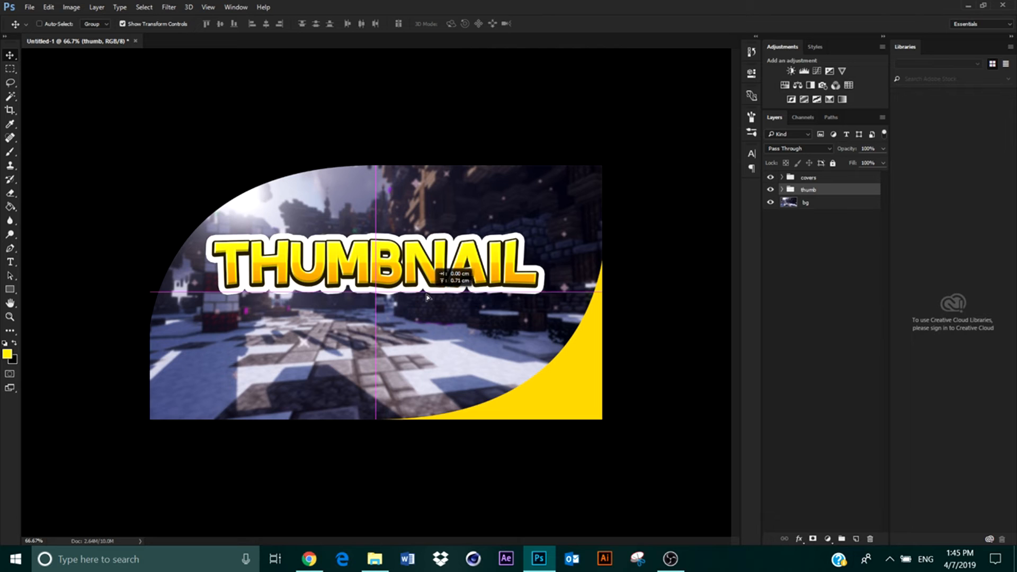
Step: Duplicate the thumb group and move the lower copy straight down to form a second title line
key(ctrl+j)
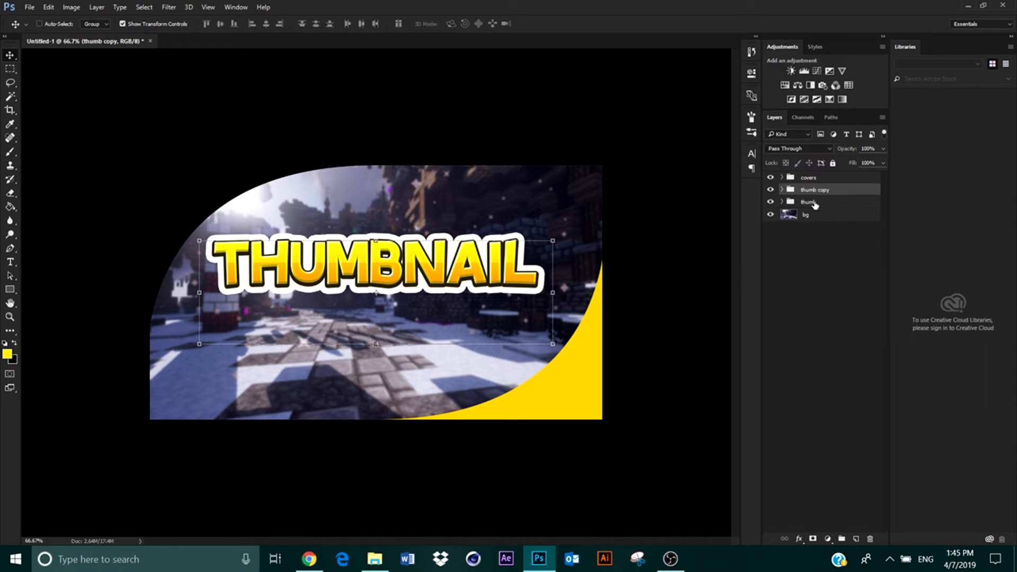
click(810, 201)
drag(483, 278, 484, 338)
Step: Replace the text of both layers in the lower thumb group with TUTORIAL
click(782, 201)
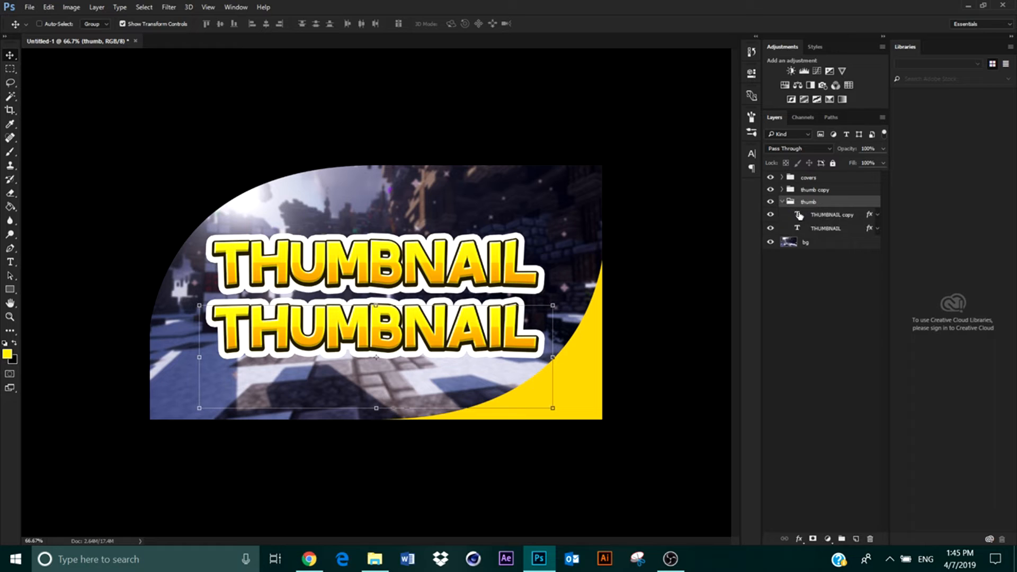
double_click(798, 214)
text(TUTORIAL)
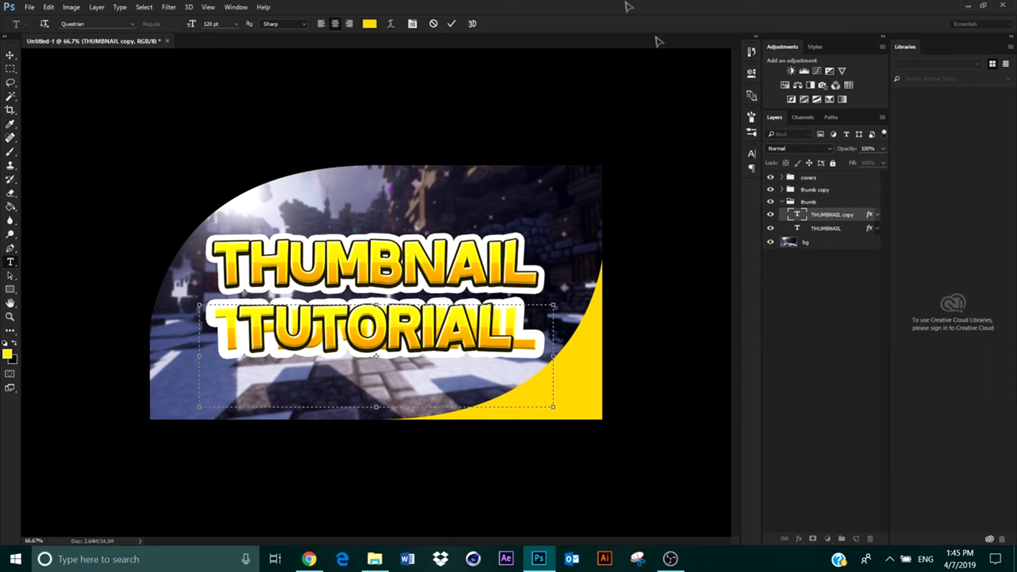
click(451, 23)
click(799, 228)
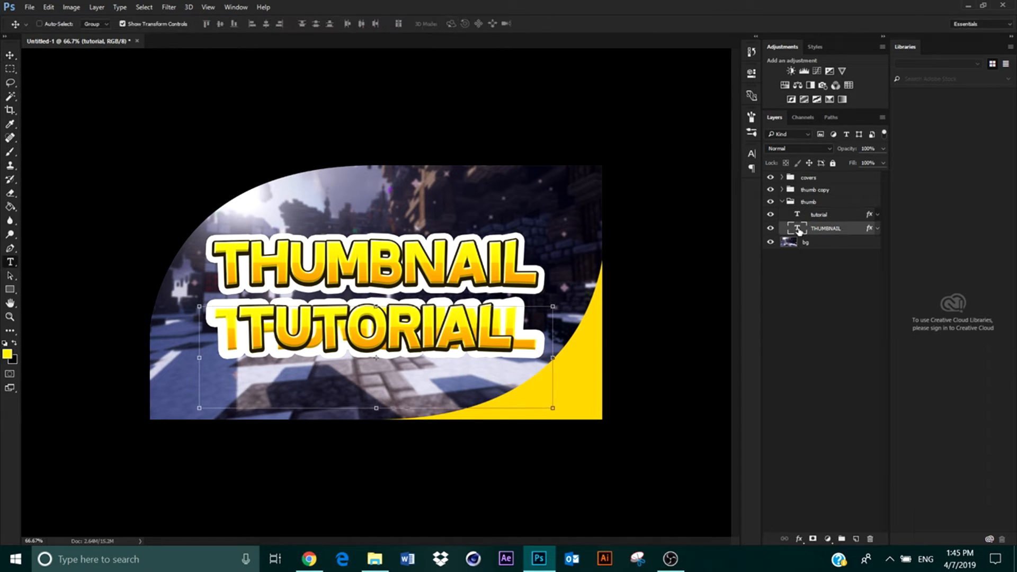
double_click(798, 228)
text(TUTORIAL)
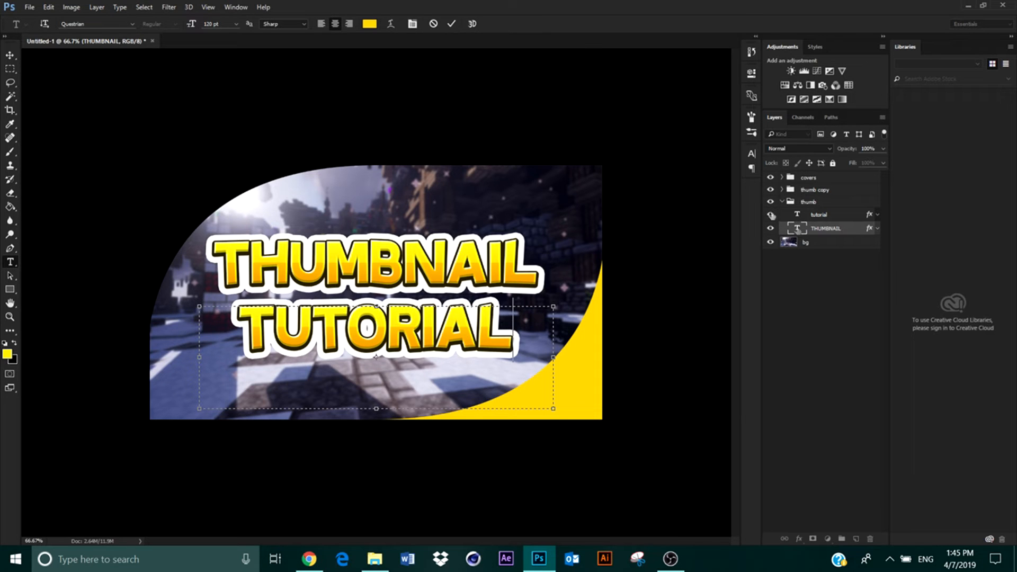
click(452, 23)
Step: Recolor the text of both TUTORIAL layers to bright blue (1fa2ee)
click(797, 216)
double_click(796, 215)
click(372, 25)
click(788, 346)
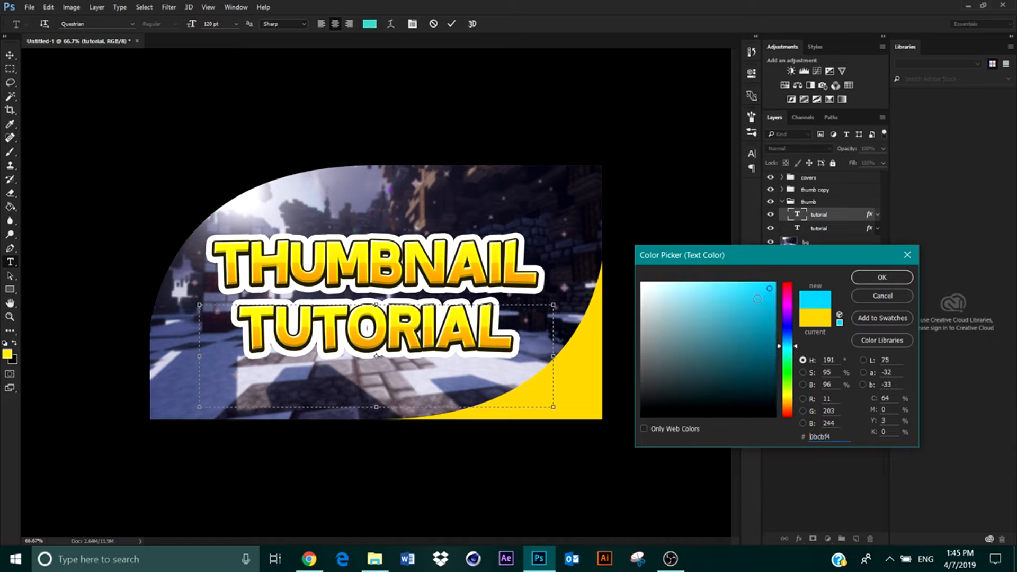
click(758, 291)
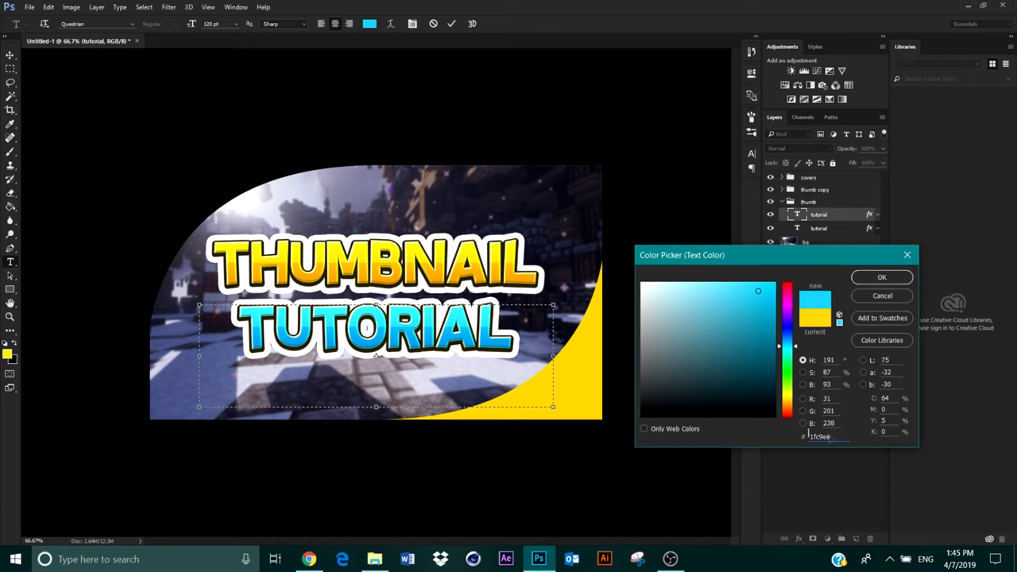
drag(832, 435, 785, 426)
drag(796, 359, 793, 342)
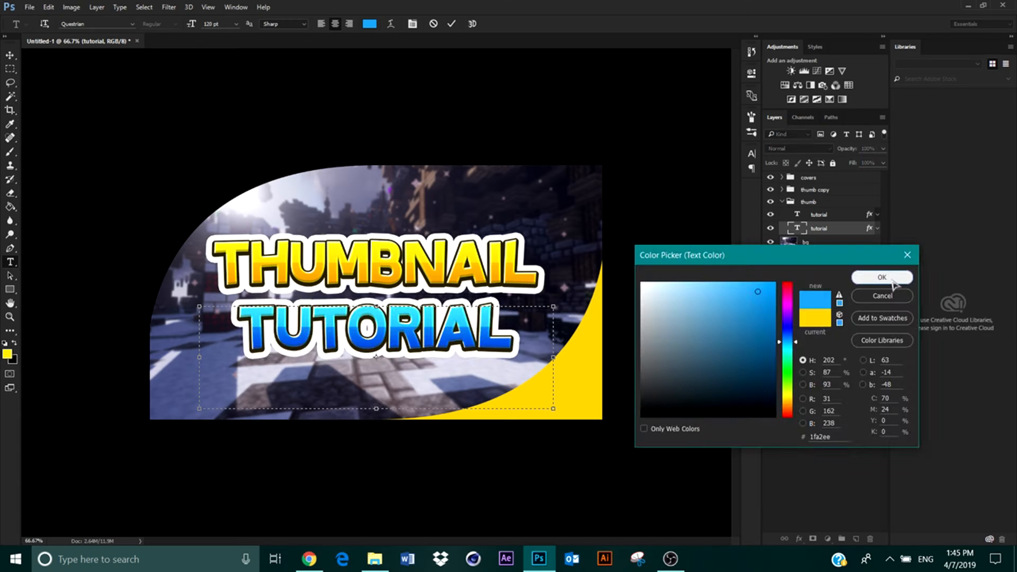
click(888, 274)
click(452, 24)
key(v)
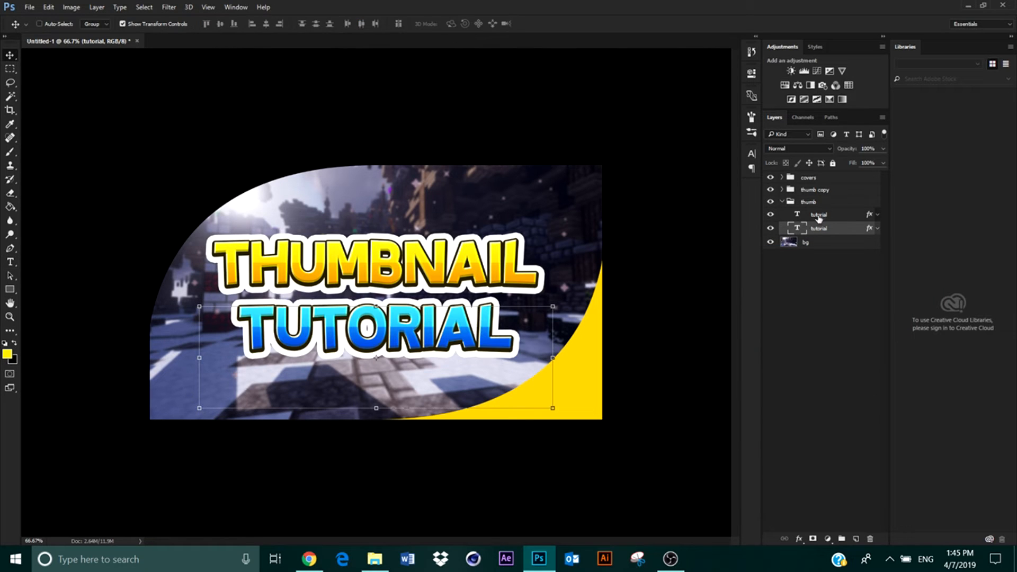
Step: Scale both TUTORIAL layers to about 72% and place them beneath the right end of the THUMBNAIL title
ctrl+click(818, 215)
drag(553, 306, 454, 335)
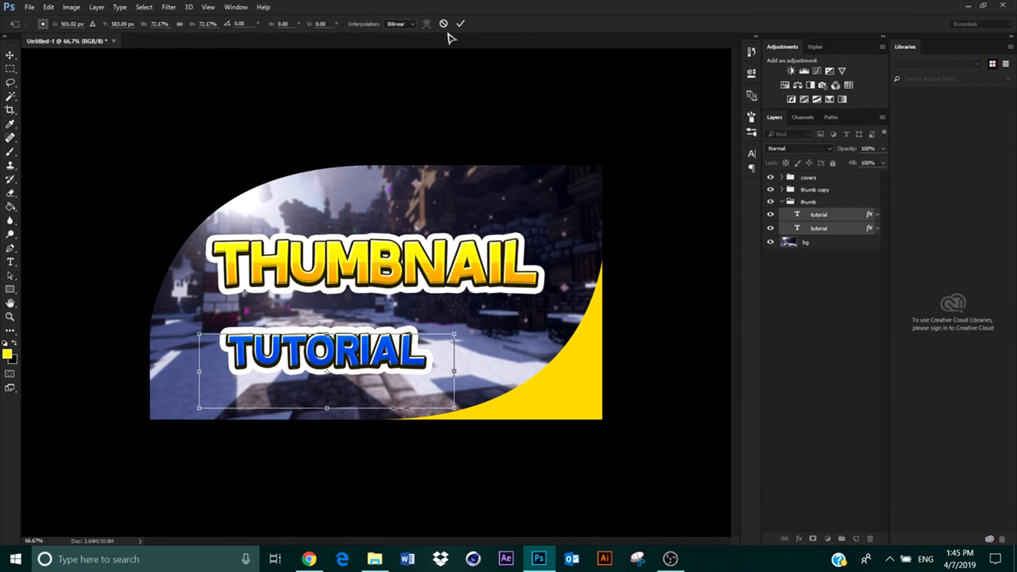
click(460, 23)
drag(377, 363, 500, 331)
Step: Change the stroke color of the upper TUTORIAL layer to a very dark blue based on the text's blue
double_click(796, 214)
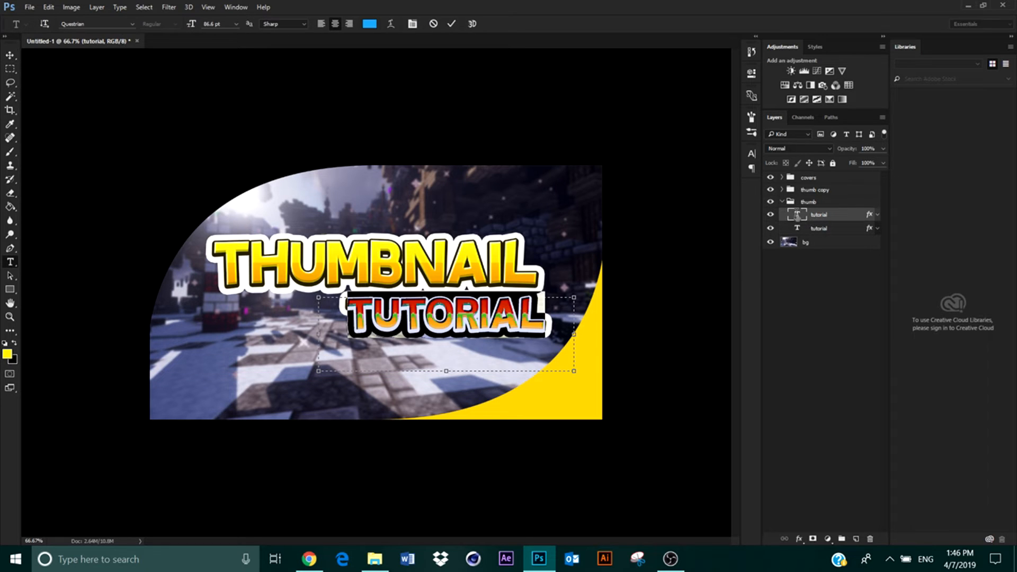
double_click(868, 217)
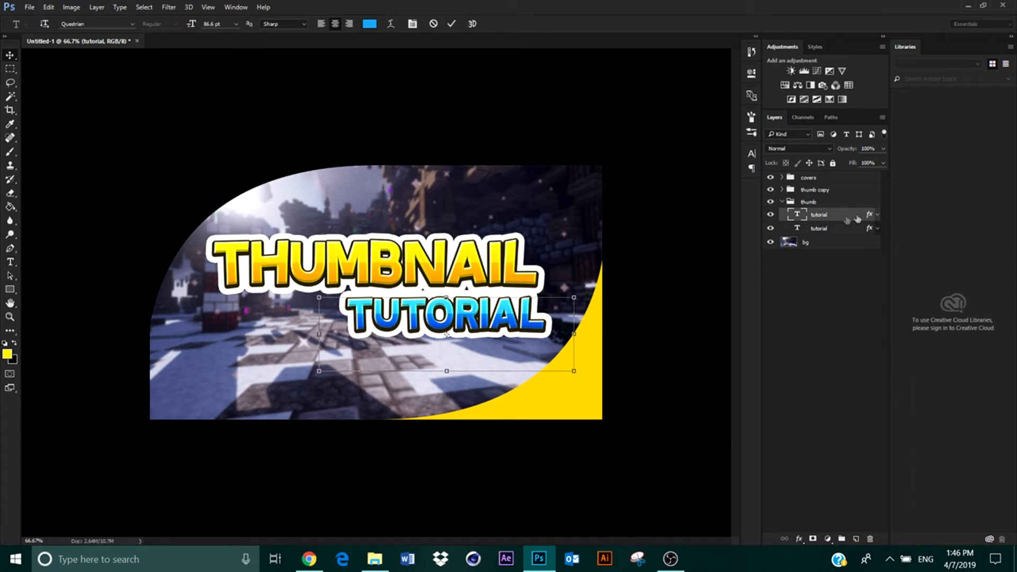
double_click(857, 218)
click(642, 292)
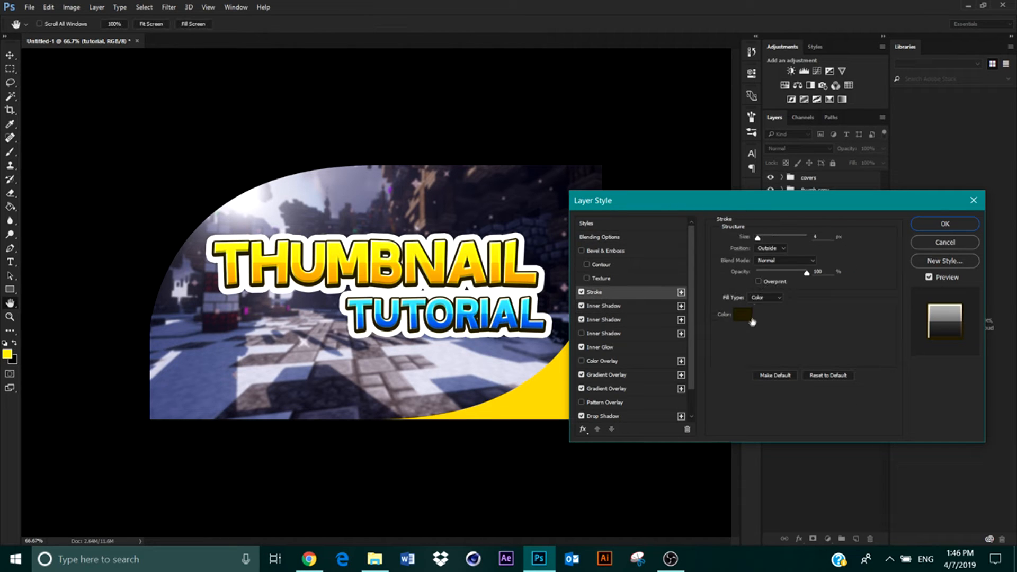
click(752, 320)
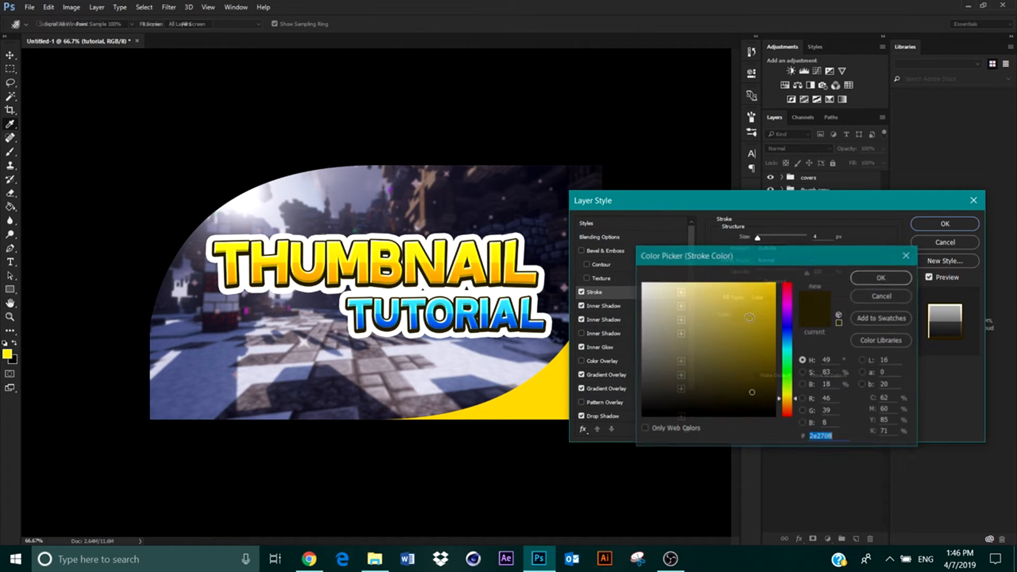
click(481, 321)
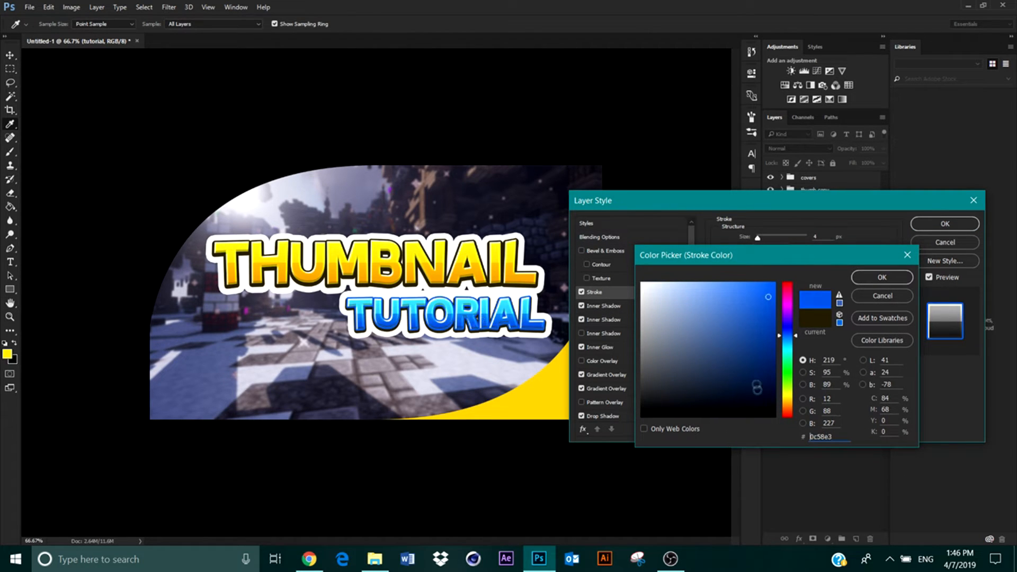
click(755, 383)
click(882, 277)
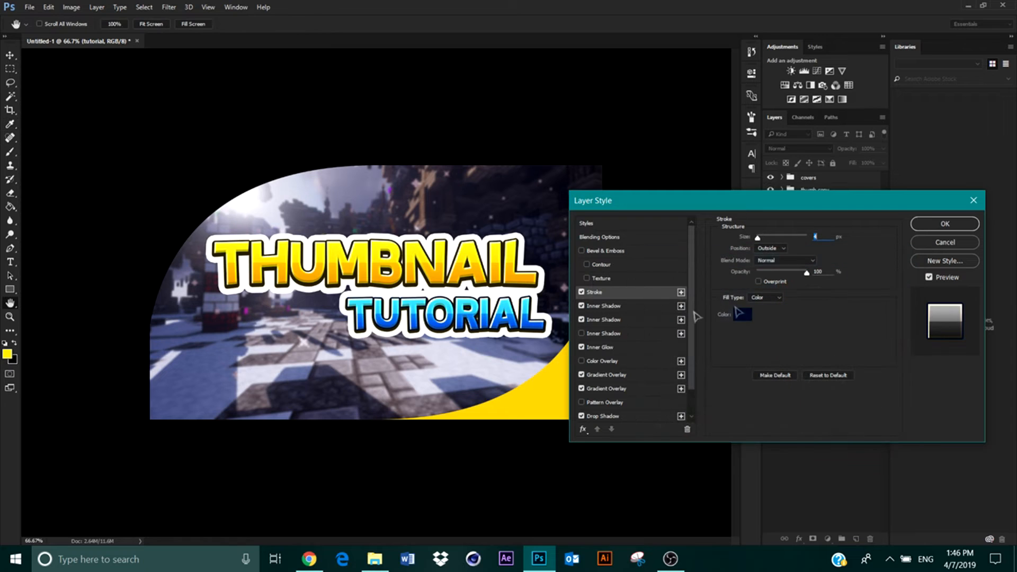
Step: Shift the upper TUTORIAL layer's two enabled inner shadows to blue hues, the first pale and the second very dark
click(591, 307)
click(827, 240)
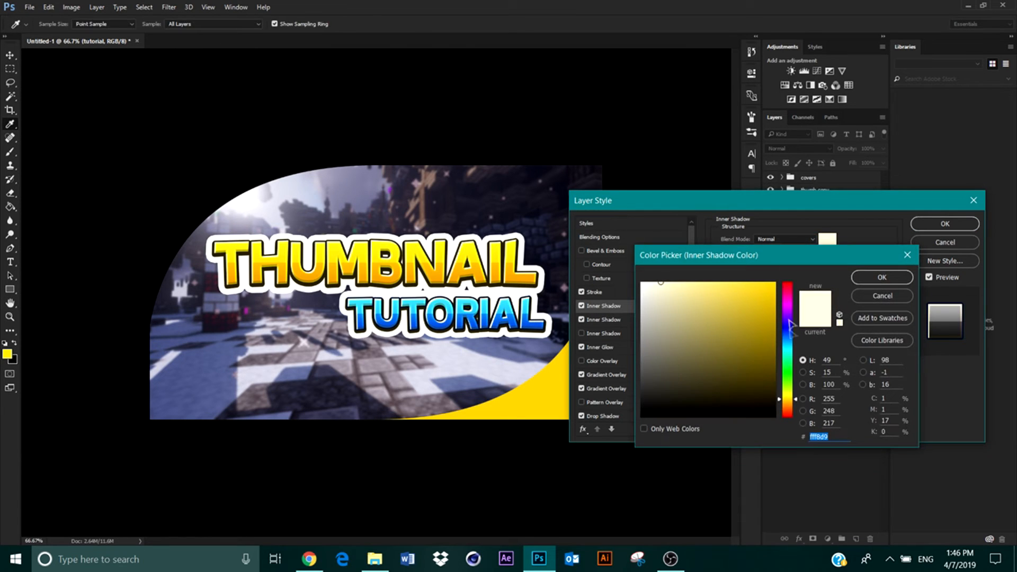
click(788, 335)
click(876, 278)
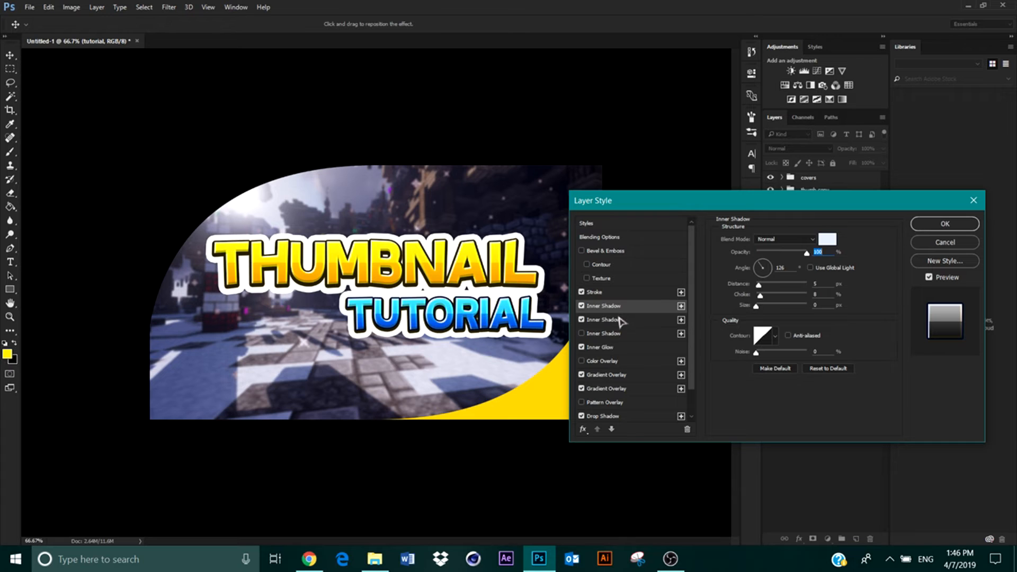
click(620, 320)
click(827, 240)
click(788, 324)
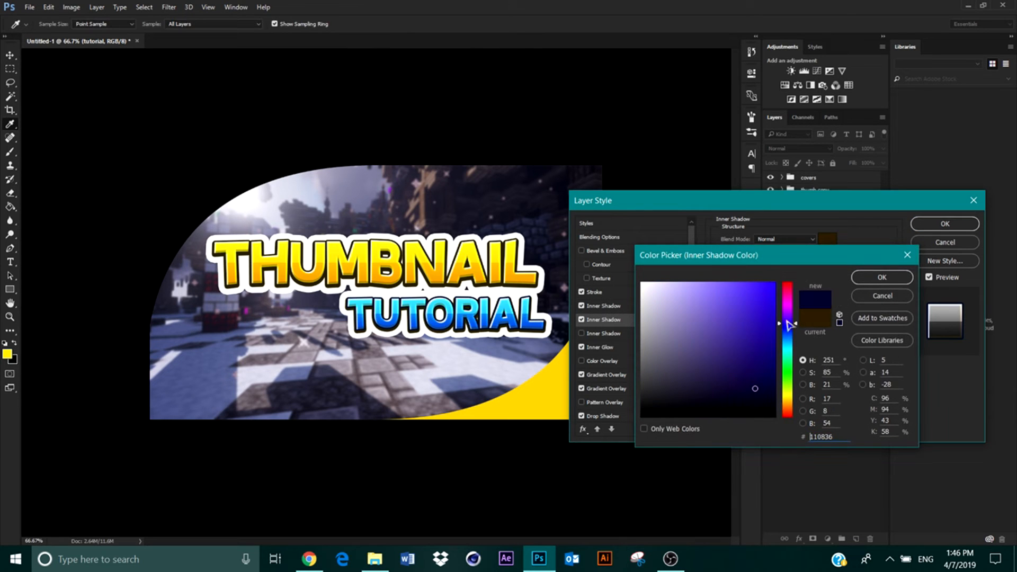
click(881, 277)
Step: Set the inner glow color of the upper TUTORIAL layer to white
click(602, 347)
click(602, 377)
click(601, 350)
click(741, 278)
click(642, 284)
click(879, 278)
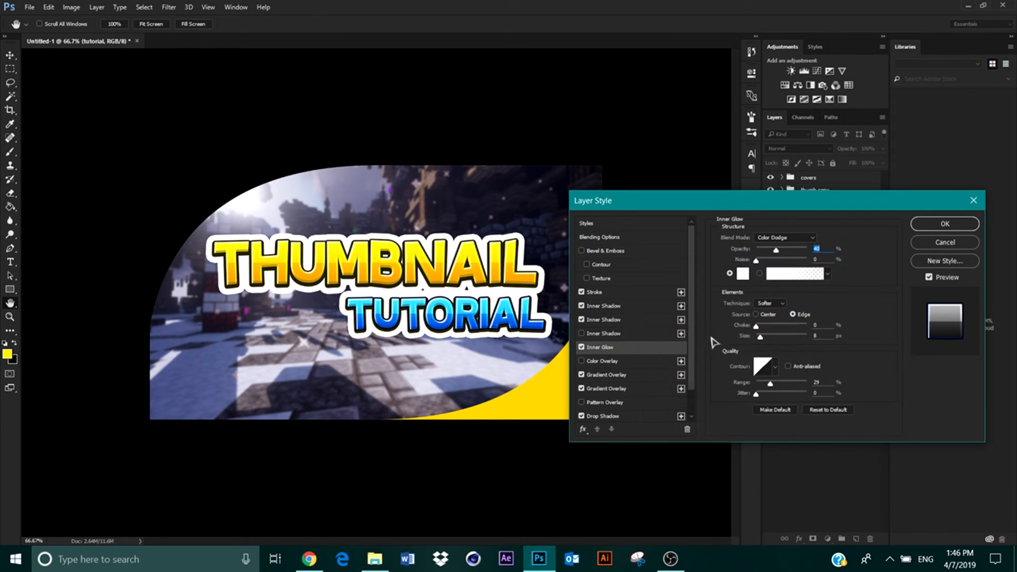
Step: Recolor the upper TUTORIAL layer's drop shadow to dark blue (05232d) and apply the layer style
scroll(630, 370, down, 1)
click(620, 361)
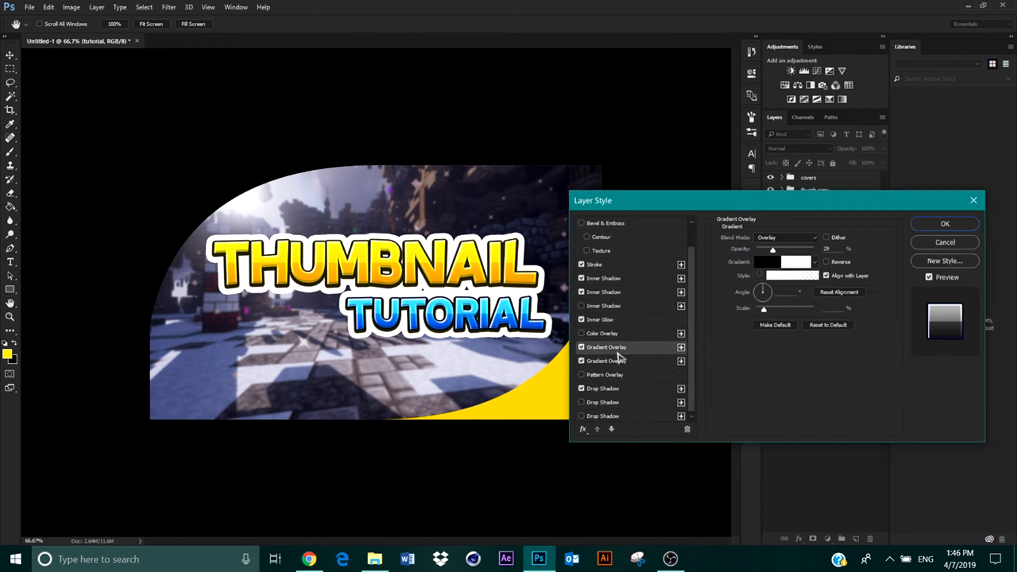
click(599, 391)
click(831, 241)
click(787, 344)
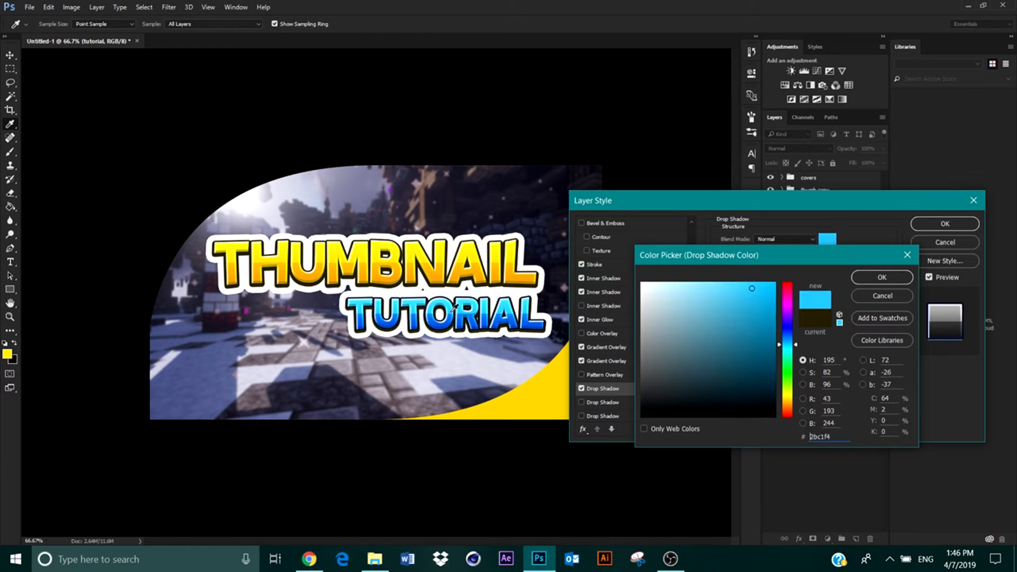
click(758, 390)
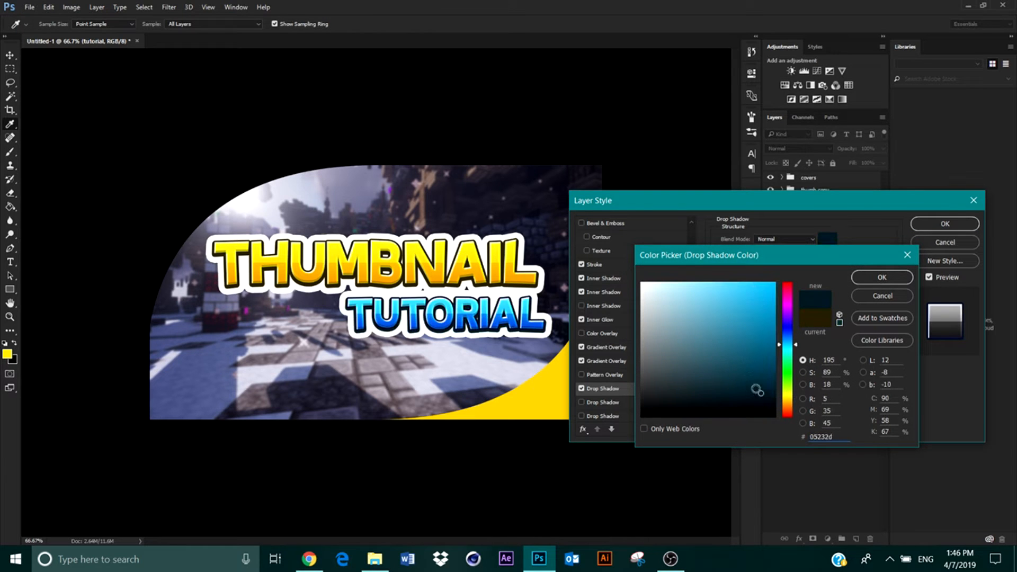
click(882, 277)
click(962, 224)
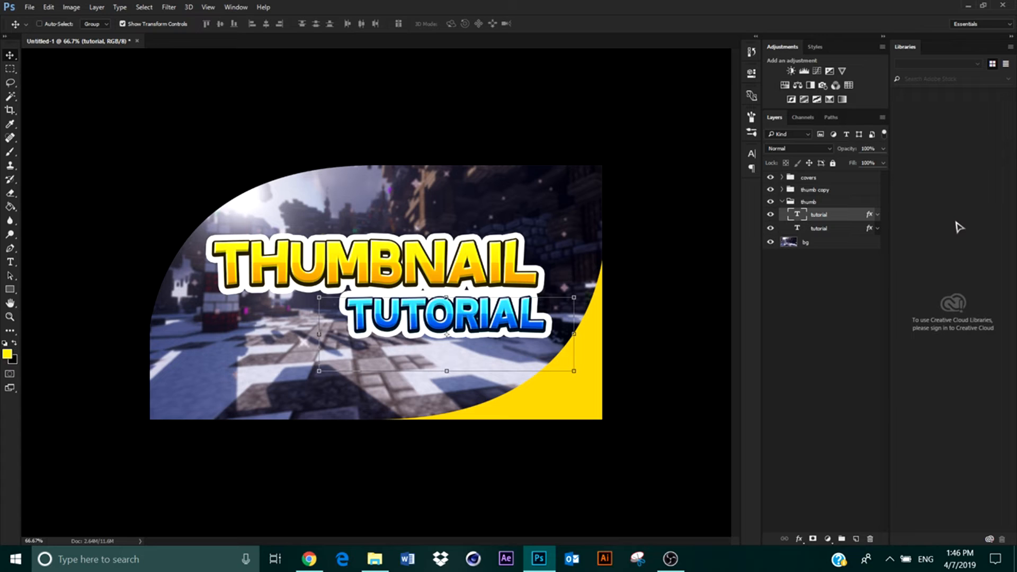
Step: Nudge the upper TUTORIAL text layer vertically to fine-tune its position over the white outline
drag(470, 318, 470, 319)
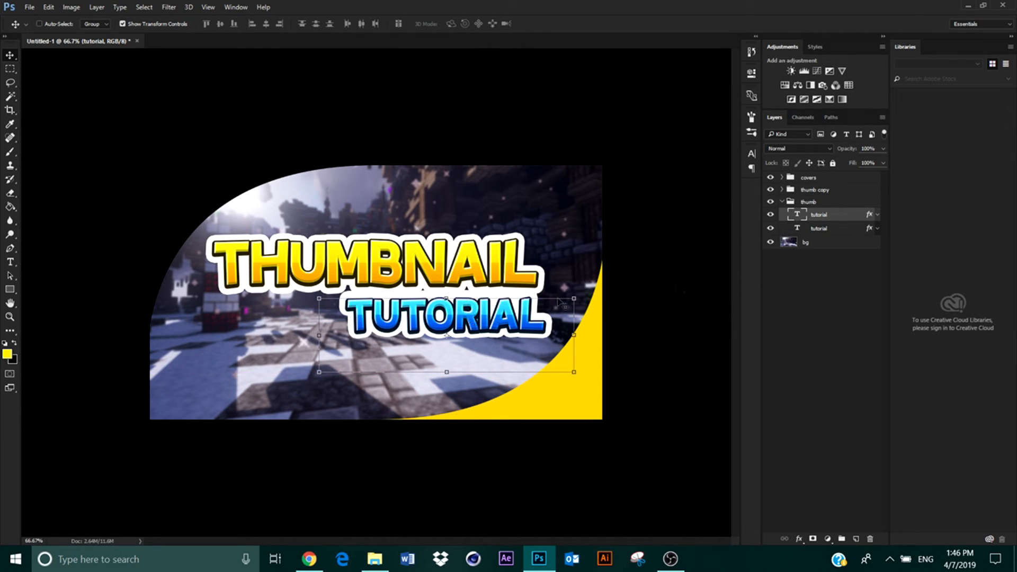
key(Up)
key(Up)
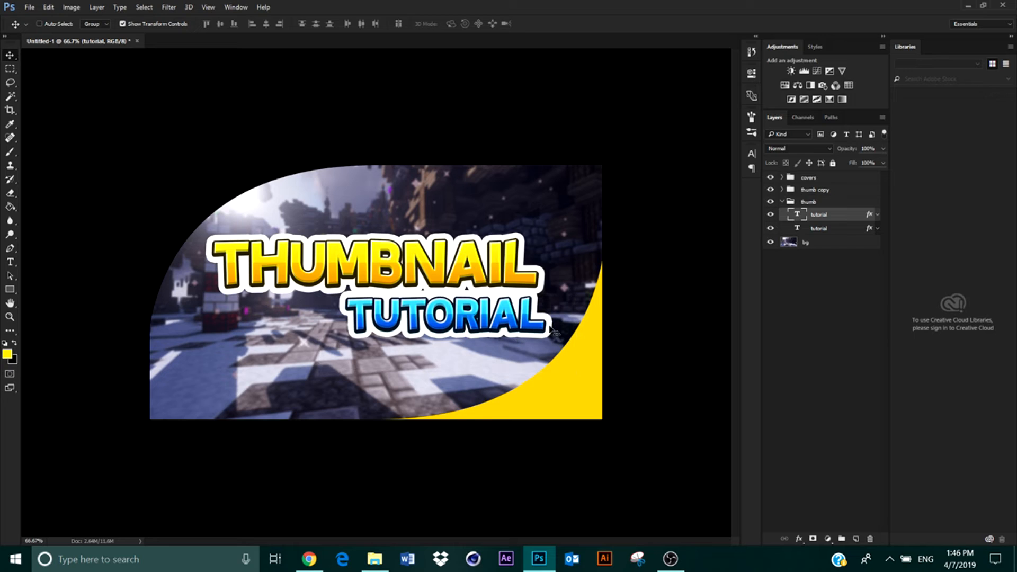
Step: Collapse the lower thumb group and rename it "tutorial"
click(783, 203)
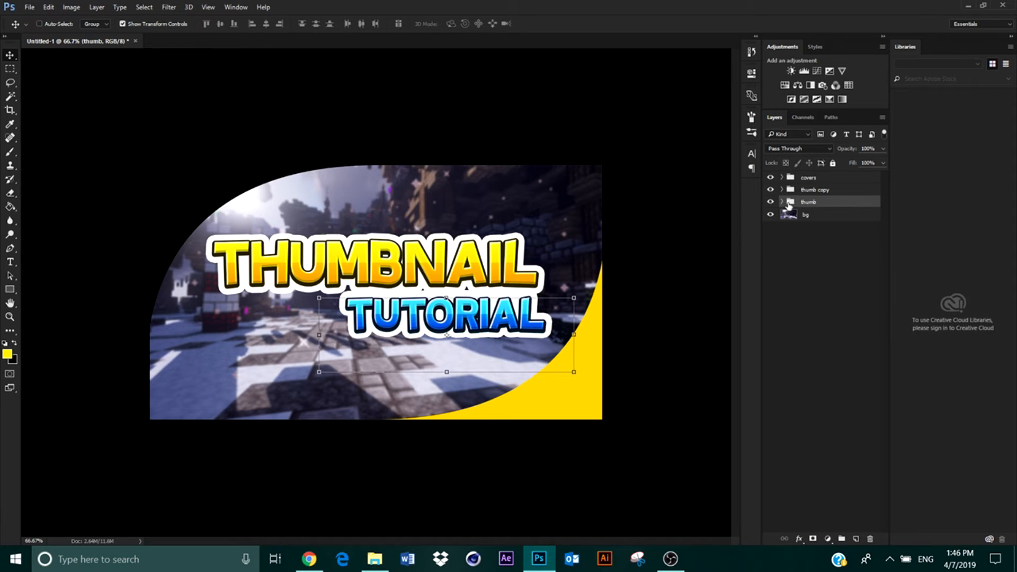
double_click(807, 201)
key(Return)
Step: Group the thumb copy and tutorial groups together and name the new group "texts"
shift+click(818, 191)
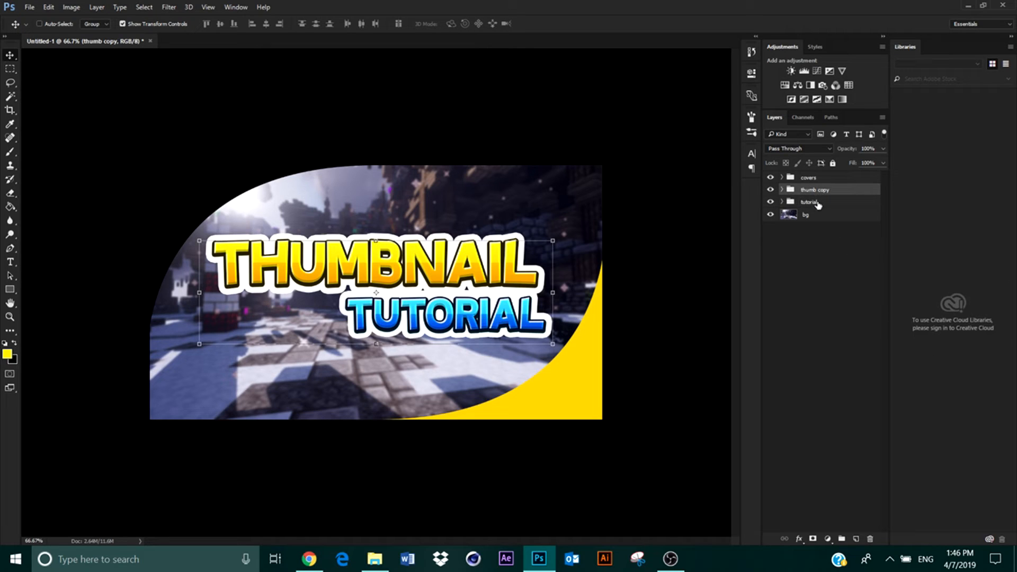
key(ctrl+g)
double_click(810, 189)
text(tex)
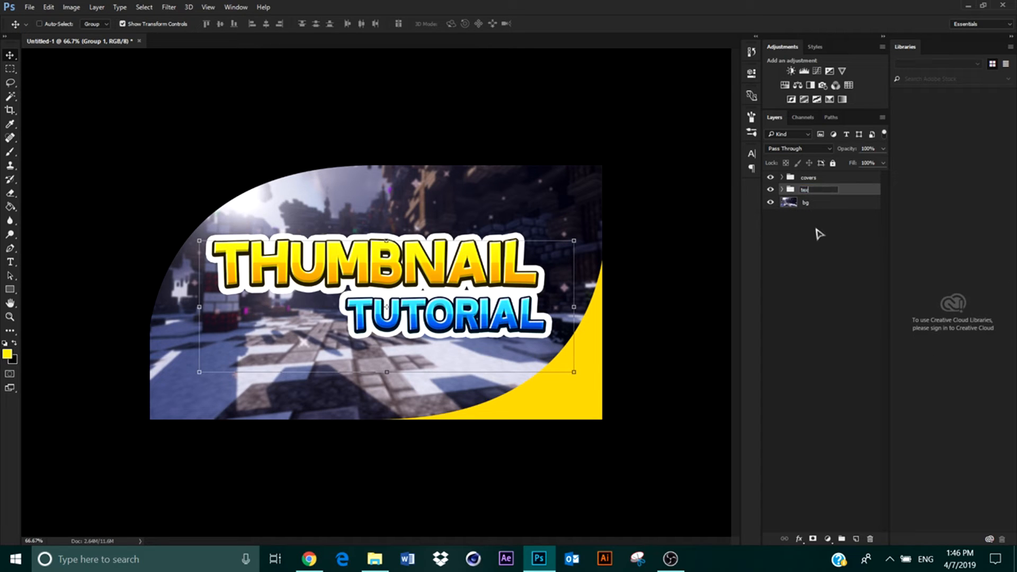
text(ts)
key(Return)
Step: Hide and show the covers group to check its effect on the composition
click(811, 179)
click(772, 178)
click(772, 178)
Step: Enlarge the texts group to span most of the canvas width and center it on the image
click(797, 189)
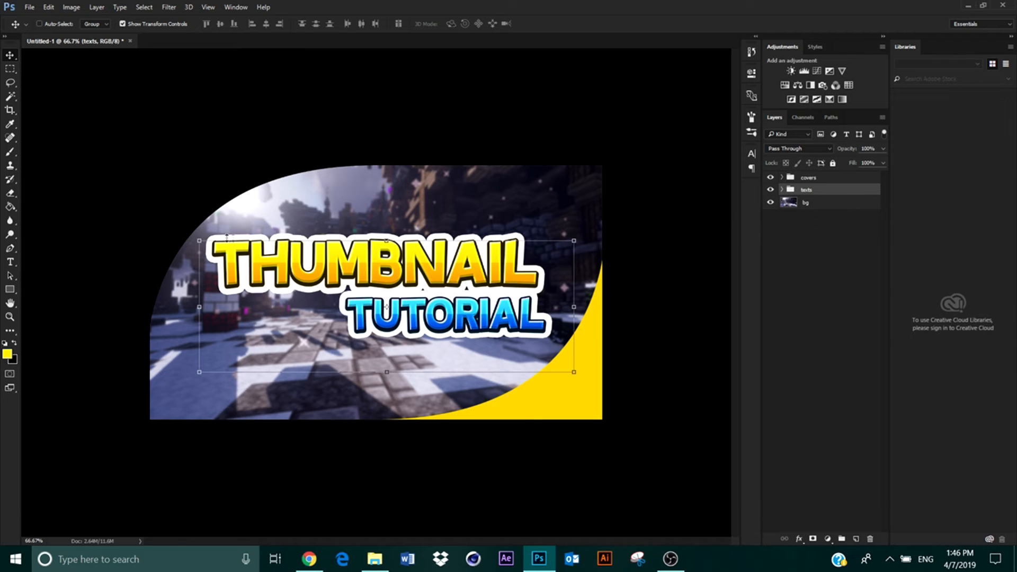
drag(200, 240, 167, 230)
drag(573, 373, 596, 371)
click(460, 24)
drag(458, 269, 461, 289)
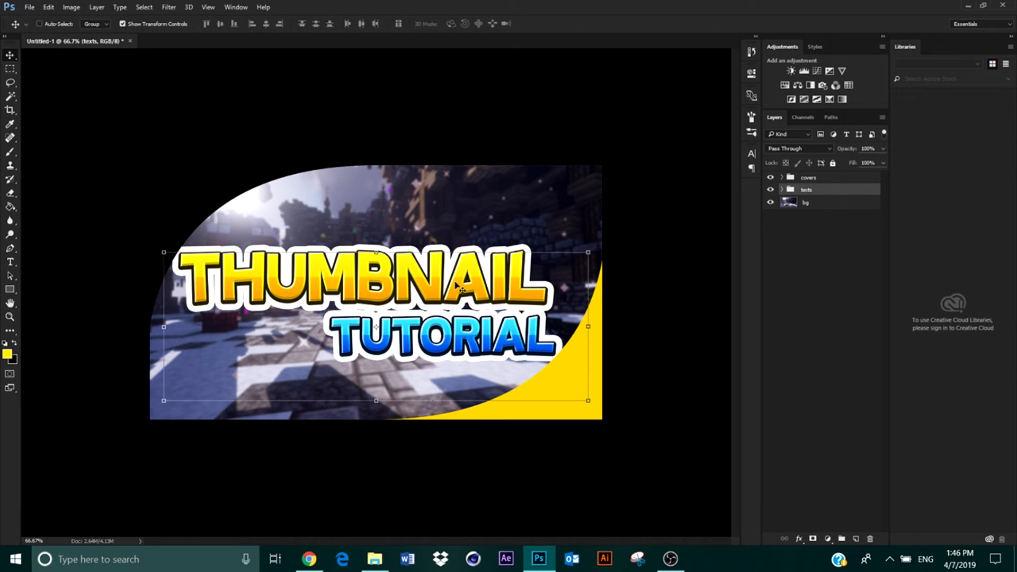
Step: Nudge the tutorial group inside texts up about 7 px, closer to the THUMBNAIL line
click(782, 189)
click(808, 215)
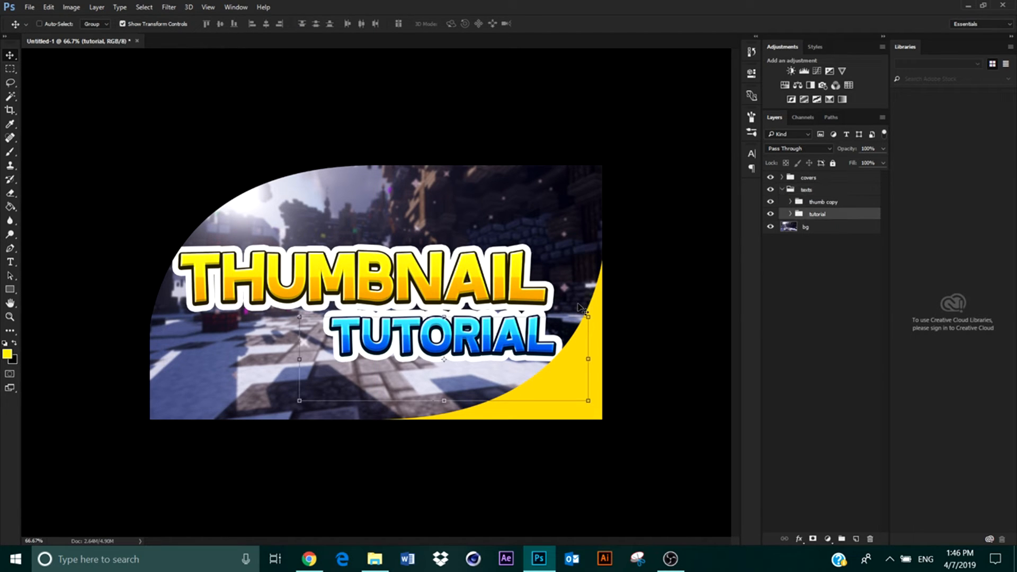
key(Up)
key(Up)
key(Up)
key(Up)
key(Up)
key(Up)
key(Up)
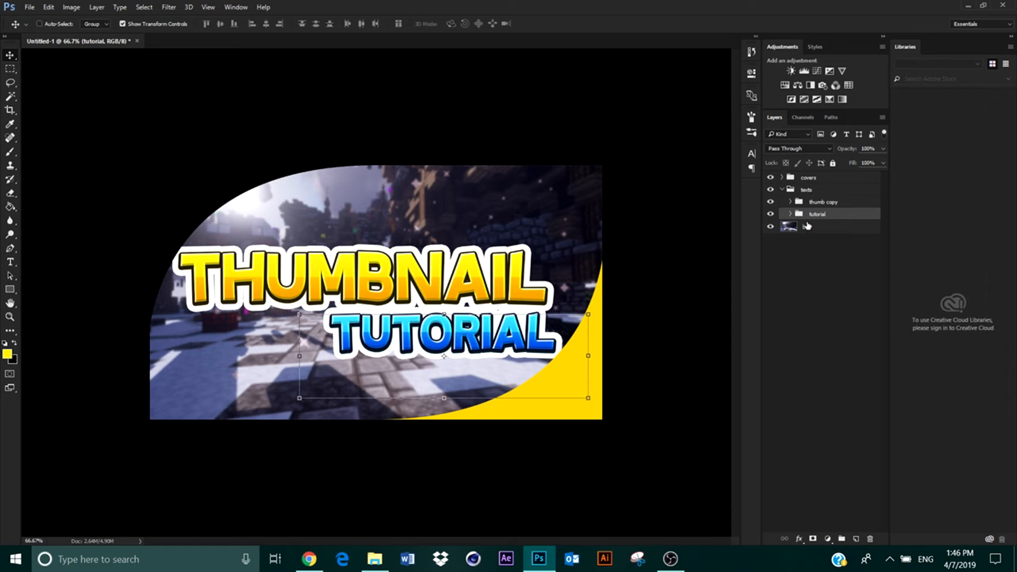
Step: Add a new layer at the bottom of the texts group and set the brush color to white
click(855, 539)
drag(819, 218, 813, 233)
key(b)
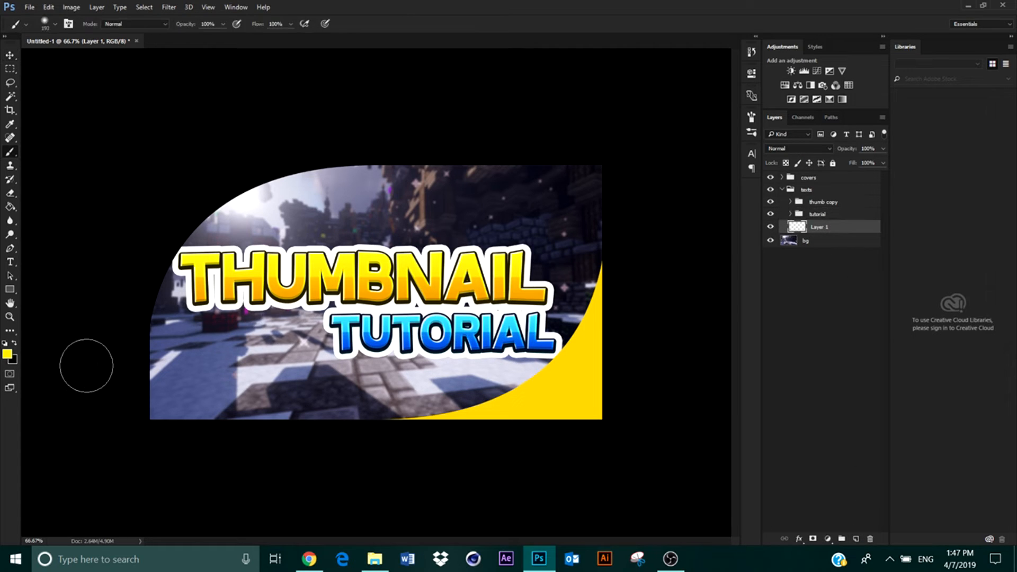
click(7, 354)
click(648, 283)
click(882, 277)
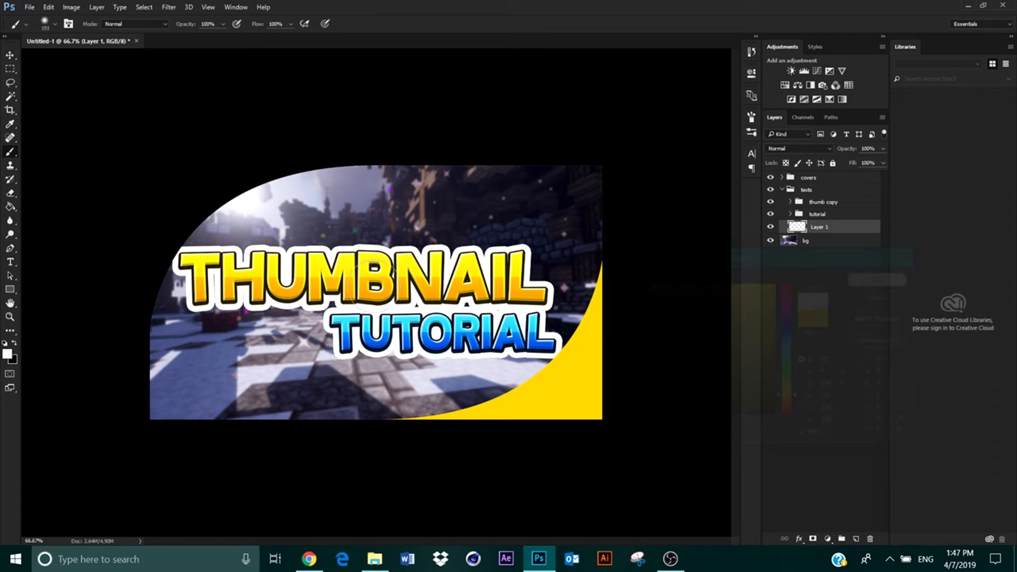
Step: Fill the gaps behind the title letters with a hard 55 px white brush, and collapse the texts group
right_click(376, 298)
click(493, 344)
click(446, 320)
click(343, 306)
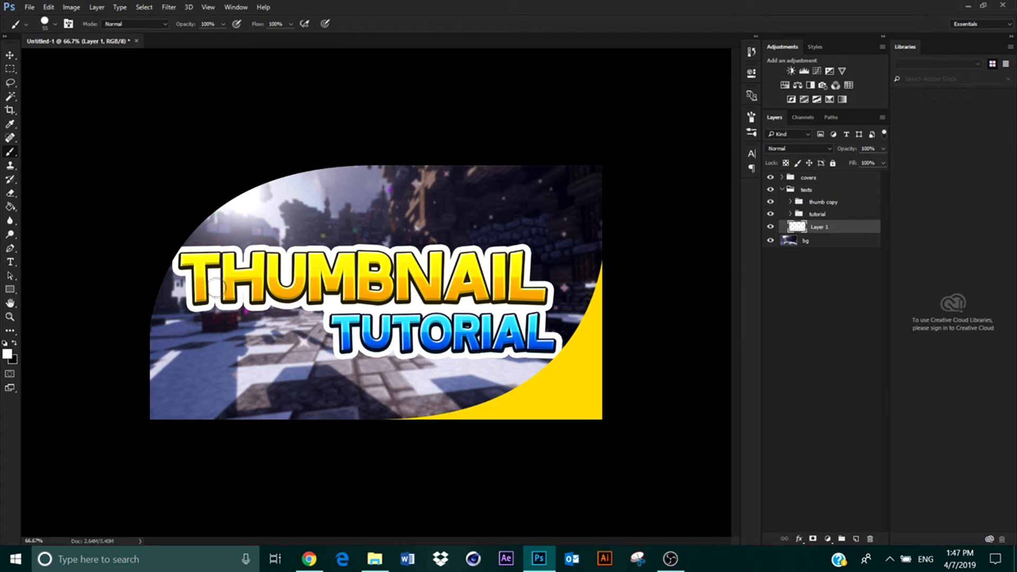
click(245, 295)
click(790, 190)
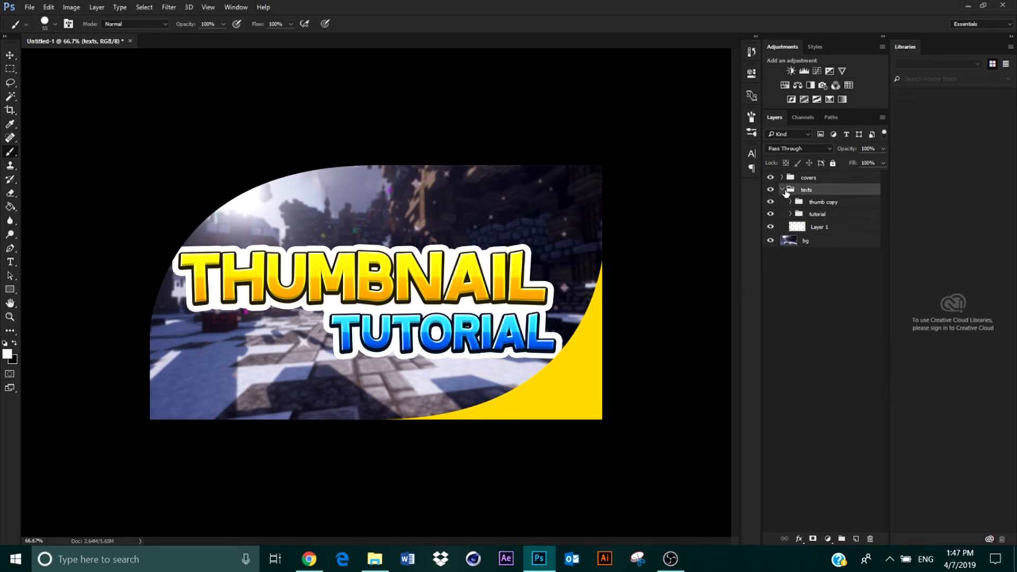
click(782, 189)
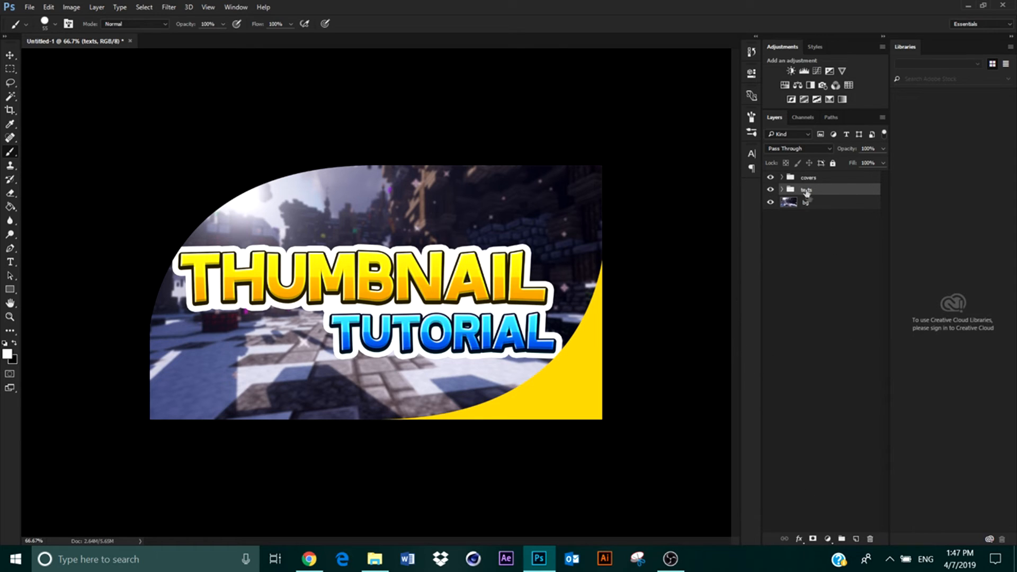
Step: Add a new topmost layer and paint the cover's yellow along the image's upper edge with a soft brush of 417 px and 0% hardness
key(alt+bracketright)
click(856, 539)
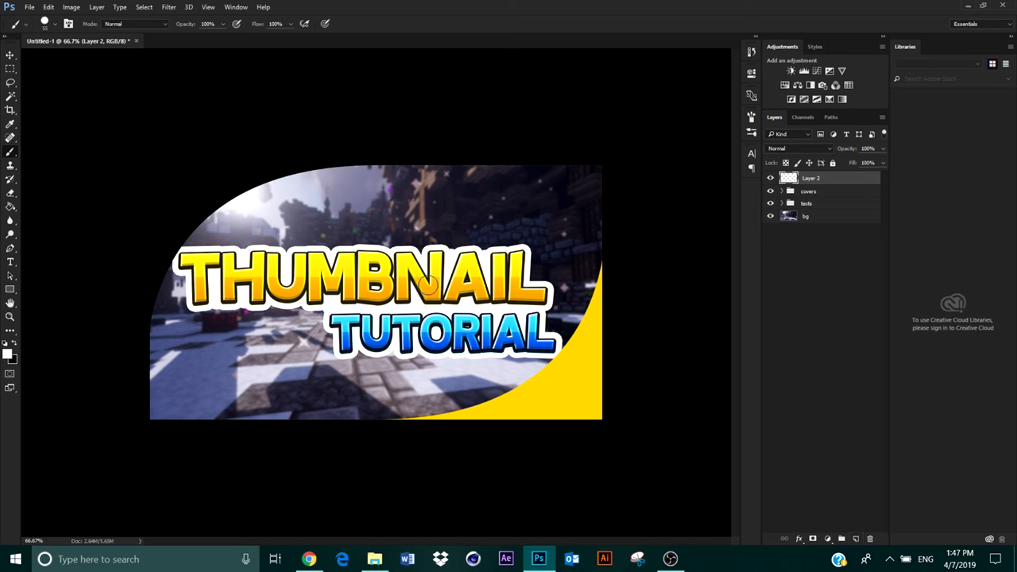
alt+click(545, 374)
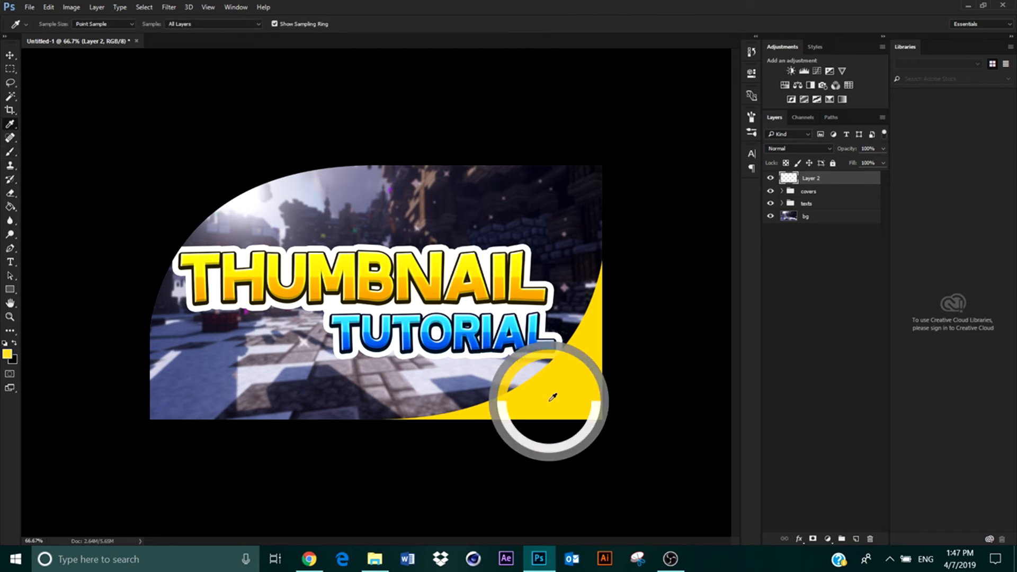
right_click(432, 206)
drag(544, 253, 461, 259)
drag(504, 230, 545, 231)
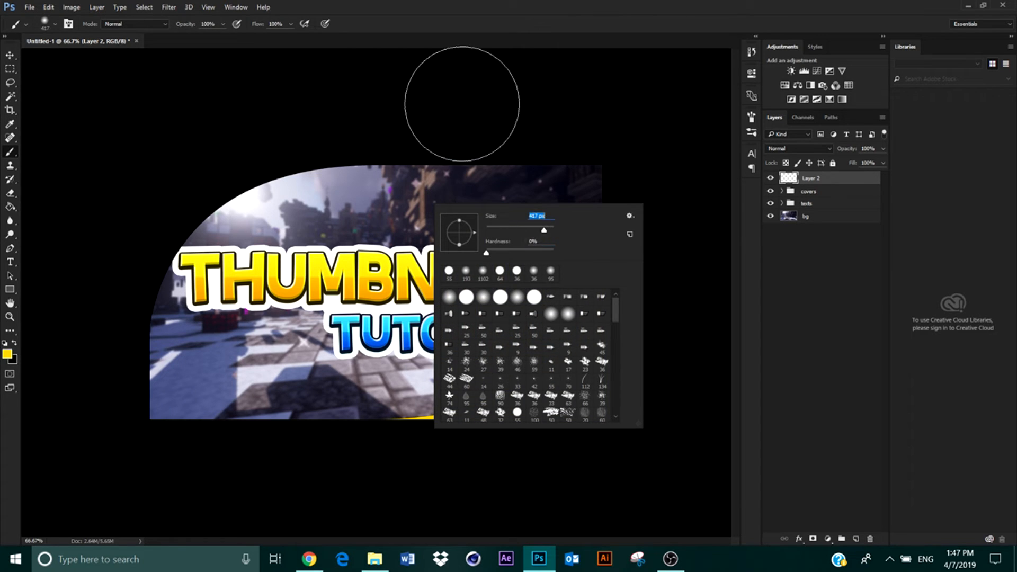
mouse_move(469, 98)
mouse_down()
mouse_move(273, 79)
mouse_move(440, 87)
mouse_move(314, 80)
mouse_move(448, 95)
mouse_move(286, 97)
mouse_move(438, 98)
mouse_move(311, 106)
mouse_move(422, 113)
mouse_up()
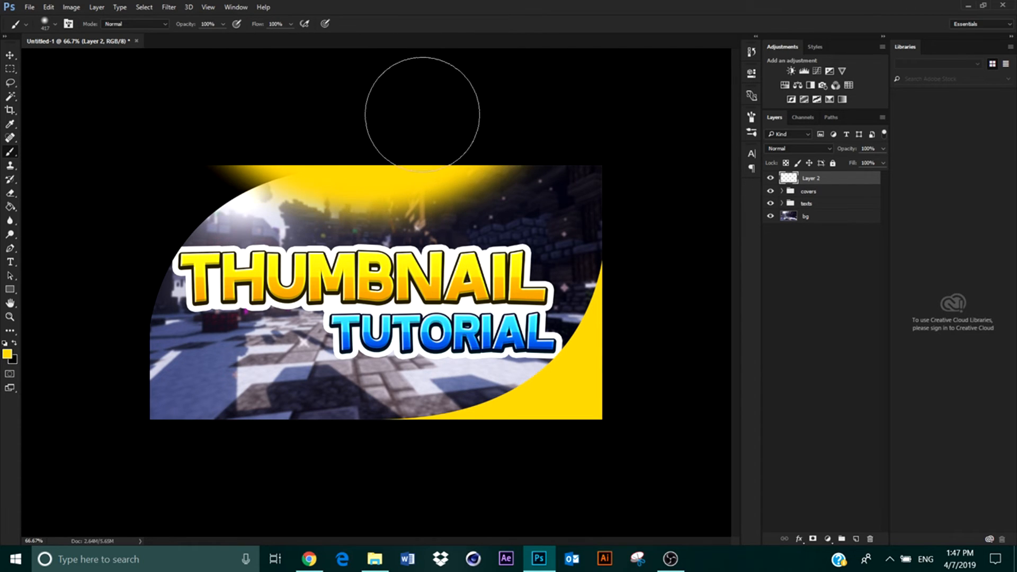
Step: Choose a paler yellow and paint it over the middle of the glow along the upper edge
click(7, 354)
click(702, 290)
click(882, 277)
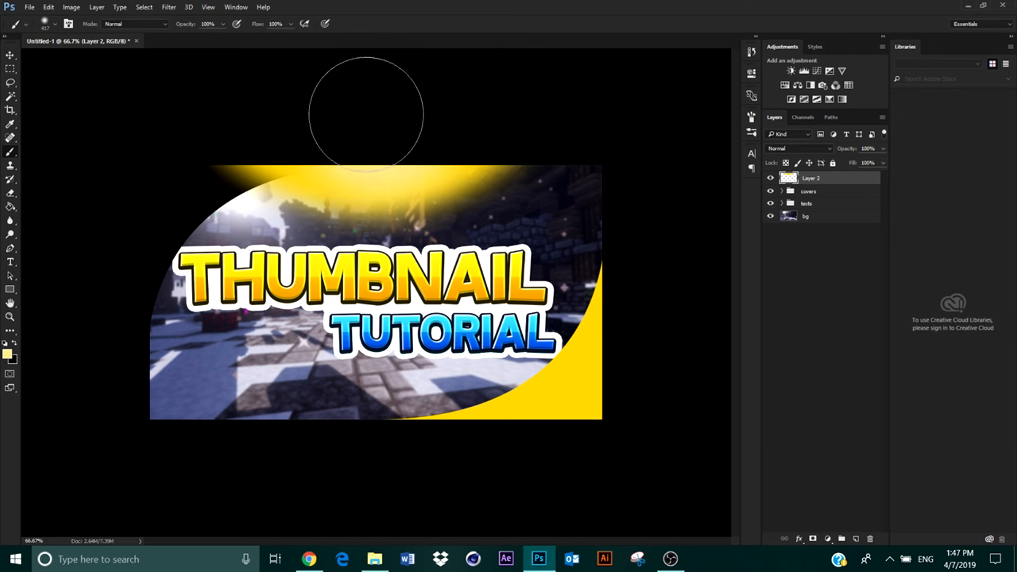
right_click(452, 300)
key(Escape)
Step: Apply a Gaussian Blur of about 286 pixels to the yellow glow layer and set its blend mode to Screen
click(168, 7)
click(374, 205)
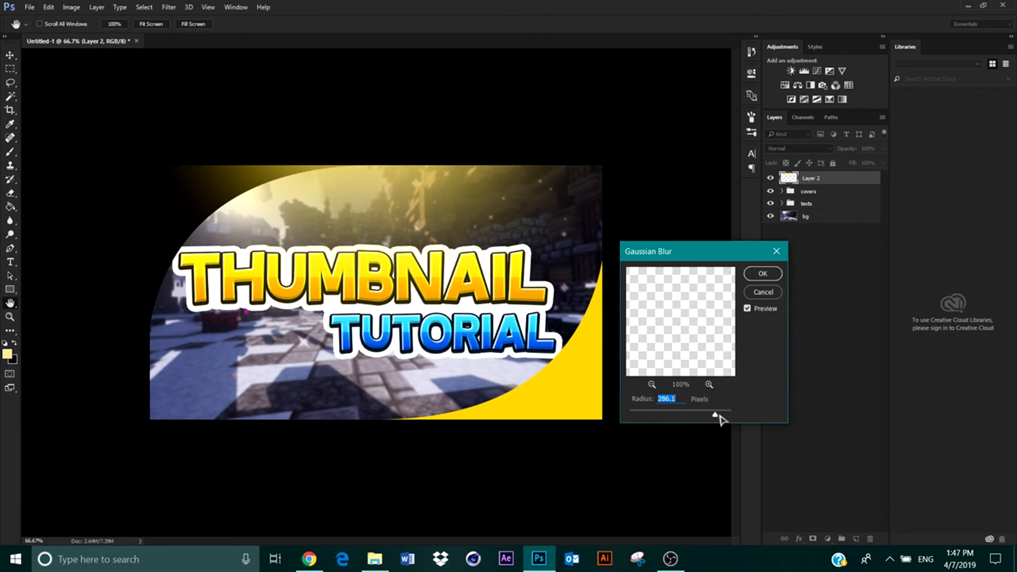
click(763, 274)
click(797, 148)
click(788, 222)
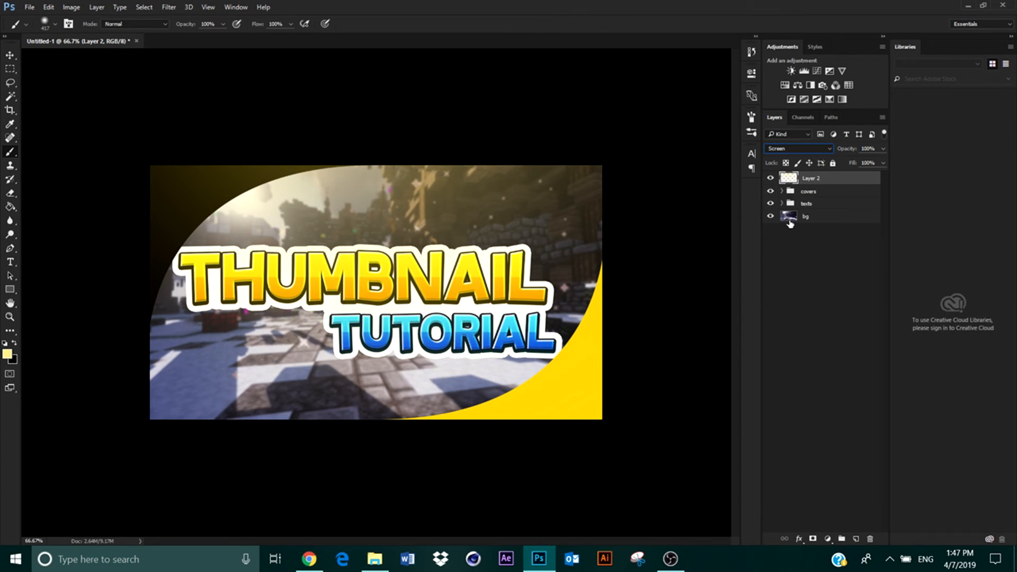
Step: Reorder the layers so the covers group lies directly above bg, with texts above it and the glow layer on top
click(10, 97)
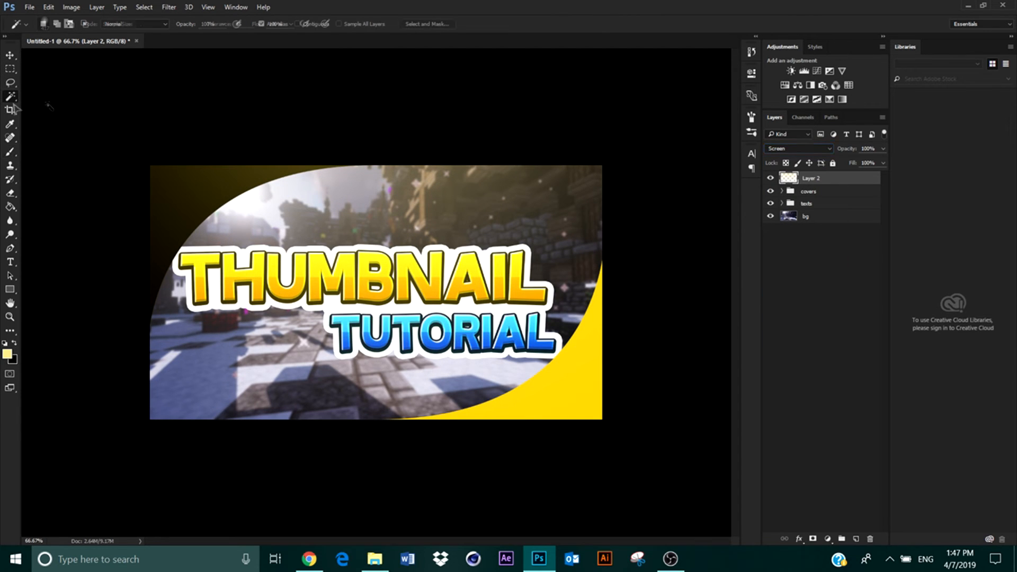
drag(847, 192, 841, 197)
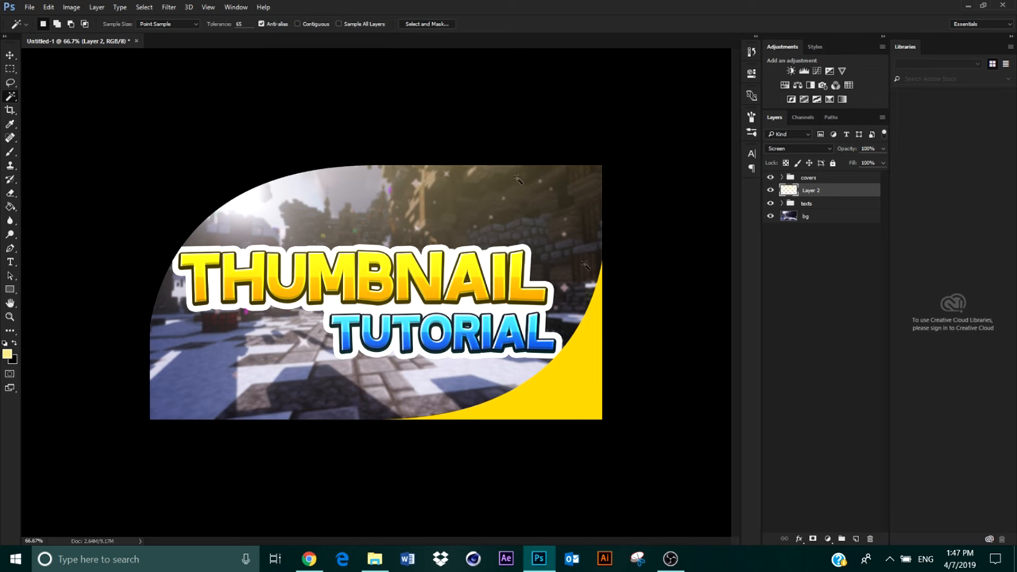
drag(809, 178, 809, 210)
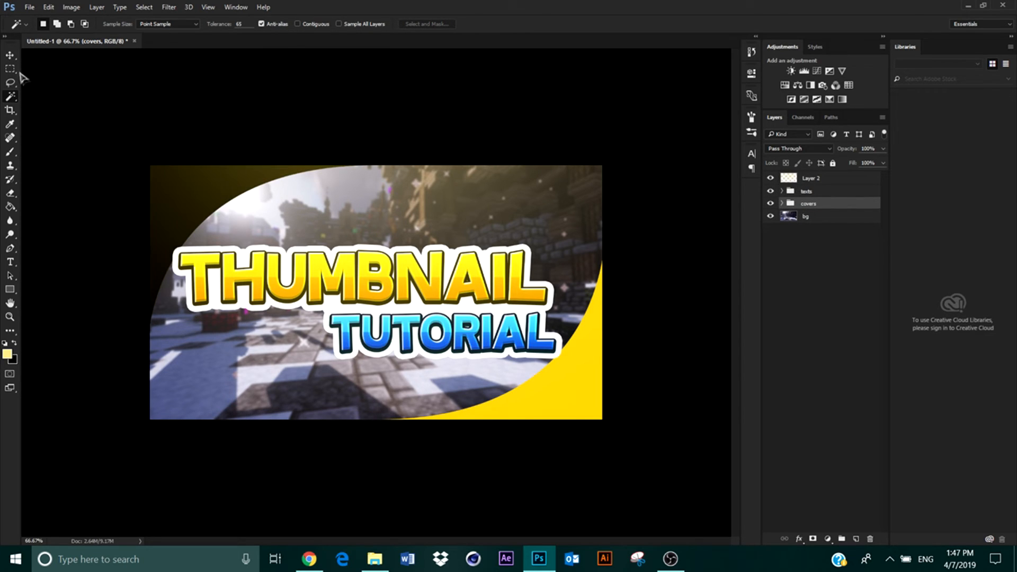
Step: Flip the covers group so the yellow corner is at the image's upper left and the black corner at its lower right
key(v)
key(ctrl+t)
right_click(562, 255)
click(589, 437)
right_click(475, 211)
click(498, 386)
click(460, 24)
key(ctrl+h)
key(ctrl+h)
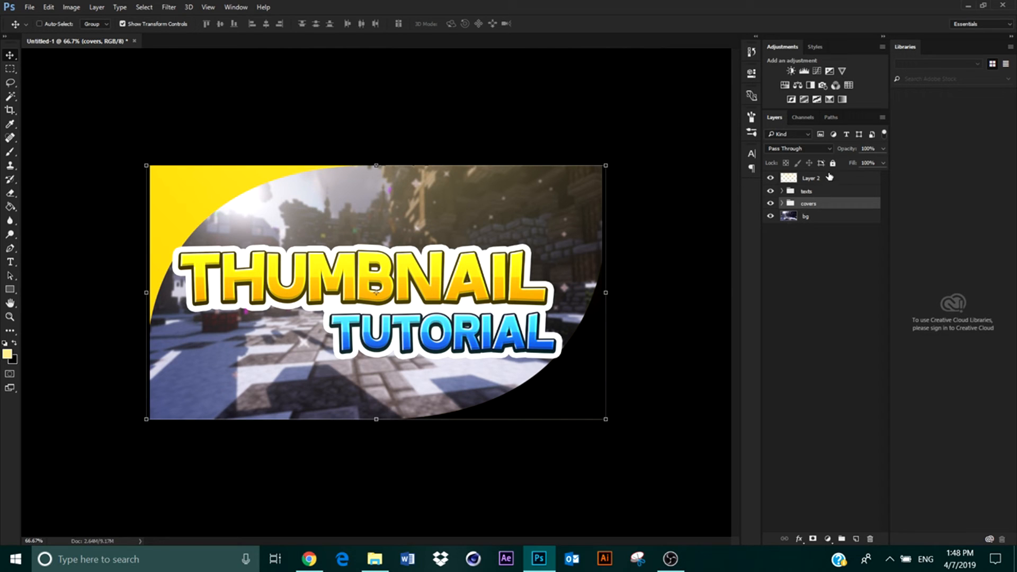
click(770, 204)
click(770, 203)
Step: Apply a Gaussian Blur with a radius of 1.7 pixels to the bg layer
click(799, 217)
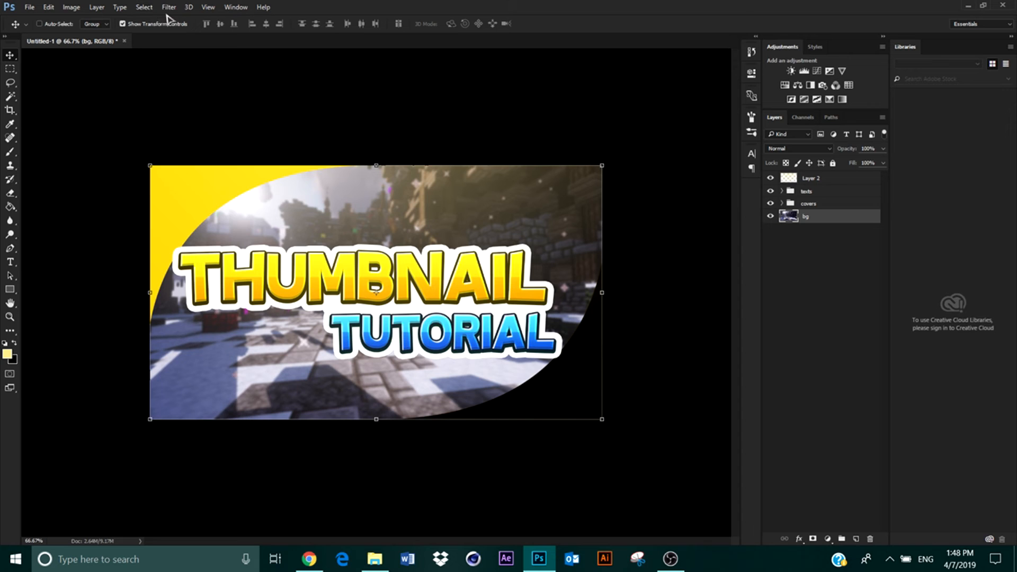
click(169, 8)
mouse_move(249, 152)
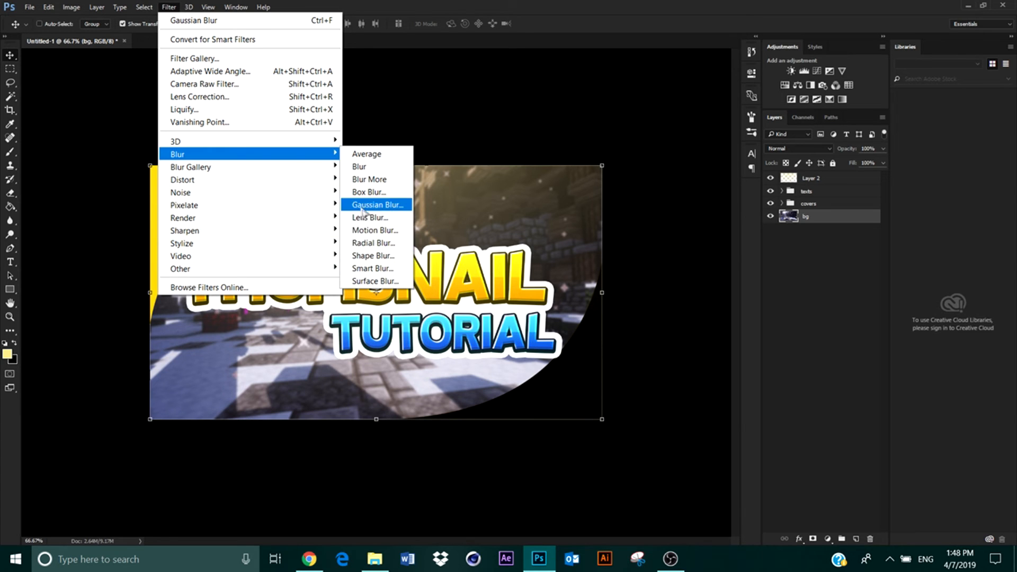
click(389, 202)
click(639, 415)
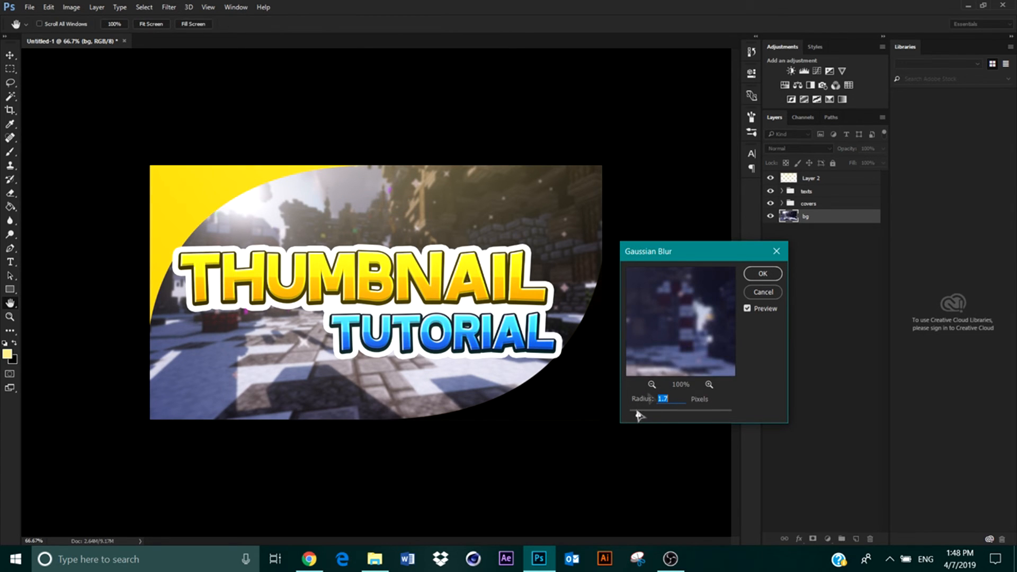
click(762, 274)
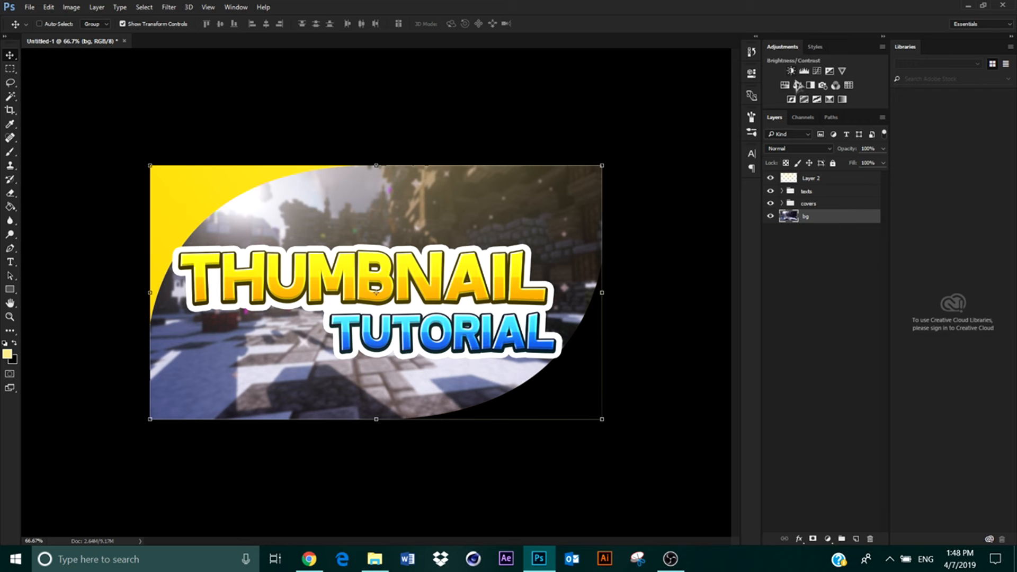
Step: Add a Hue/Saturation adjustment above bg with saturation -47 and lightness +15
click(784, 85)
click(631, 159)
drag(647, 177, 672, 181)
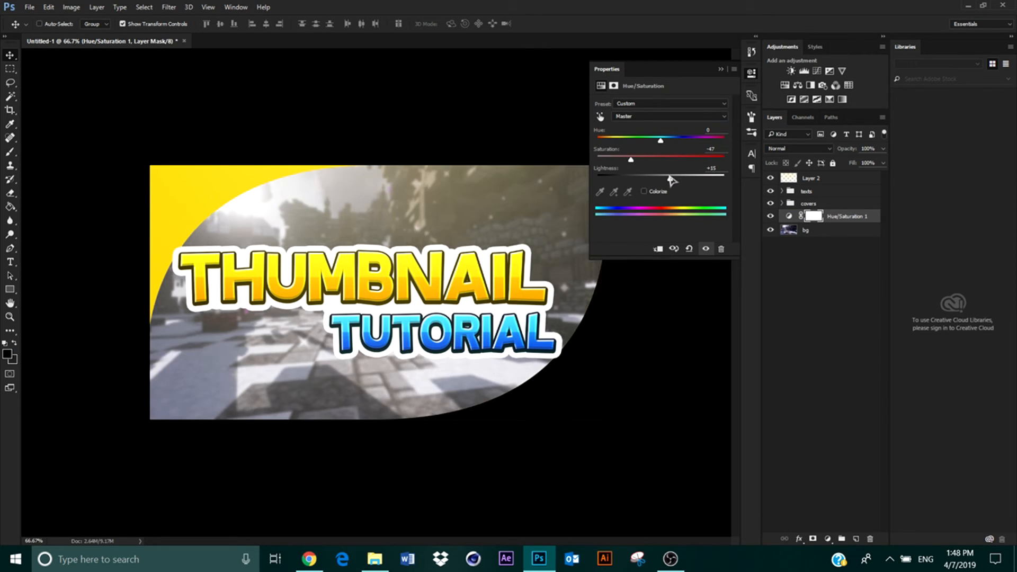
click(721, 69)
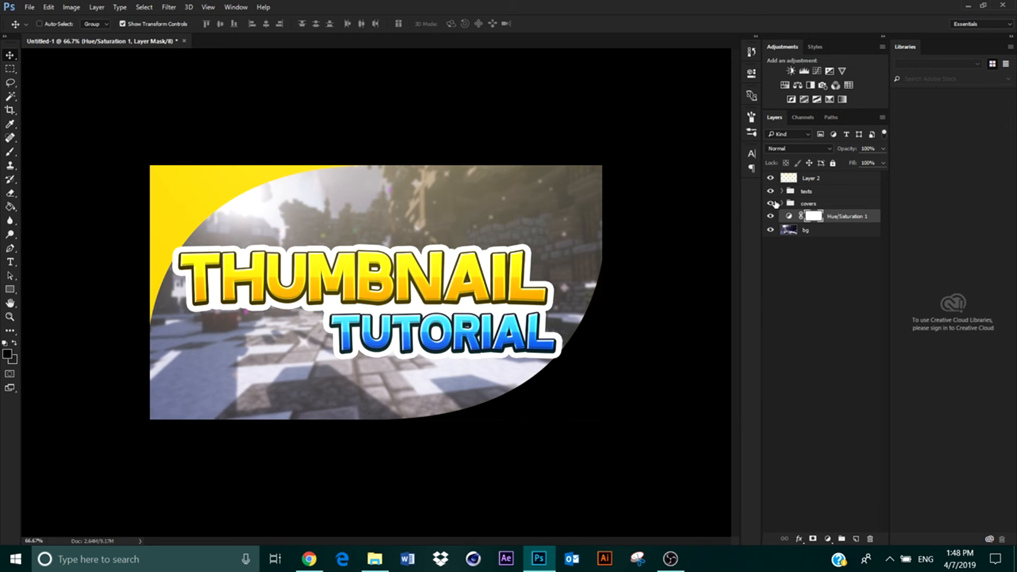
Step: Hide the covers group and paint soft black across the lower part of the image on a new topmost layer
click(815, 181)
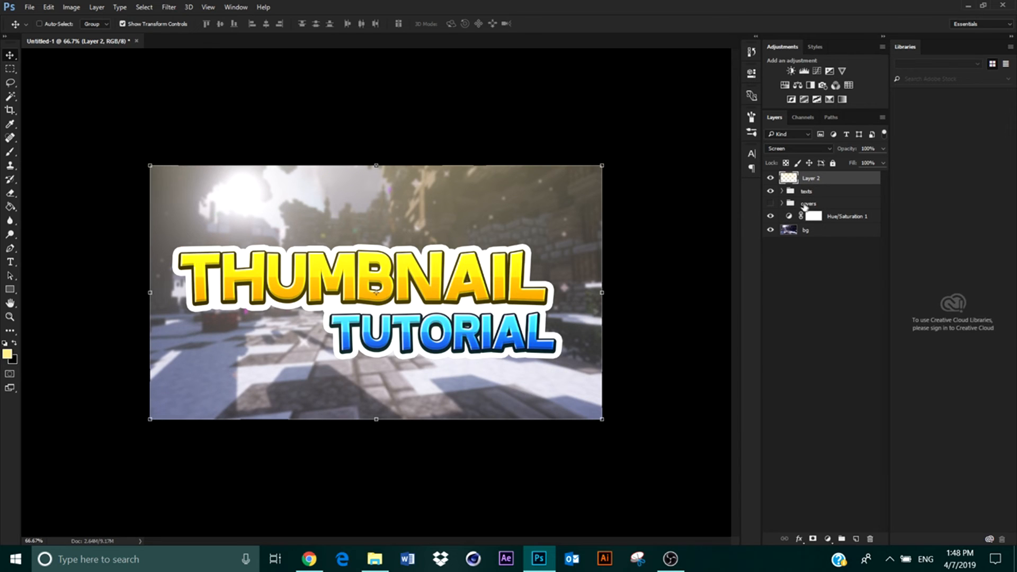
click(856, 539)
key(b)
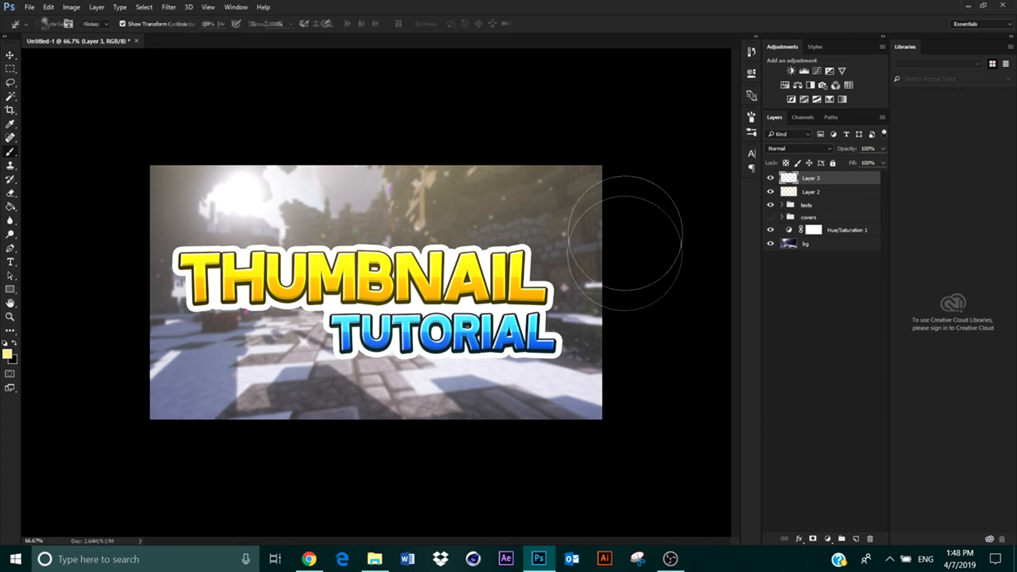
click(14, 343)
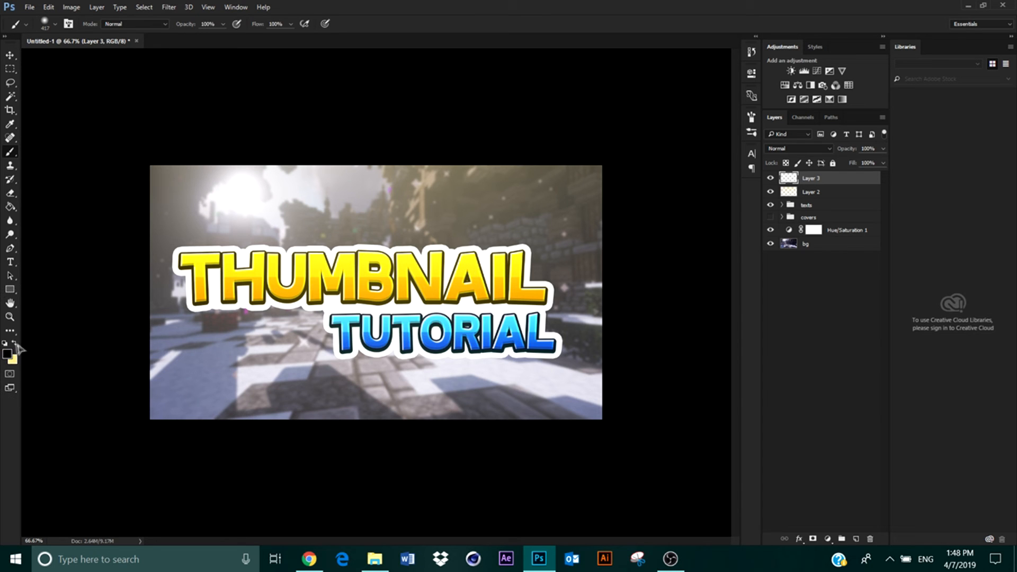
drag(136, 322, 620, 317)
key(ctrl+z)
mouse_move(125, 329)
mouse_down()
mouse_move(635, 341)
mouse_move(115, 391)
mouse_up()
Step: Apply a Gaussian Blur of about 127.3 pixels to the black shading layer and set its blend mode to Multiply
click(168, 7)
mouse_move(207, 153)
click(377, 205)
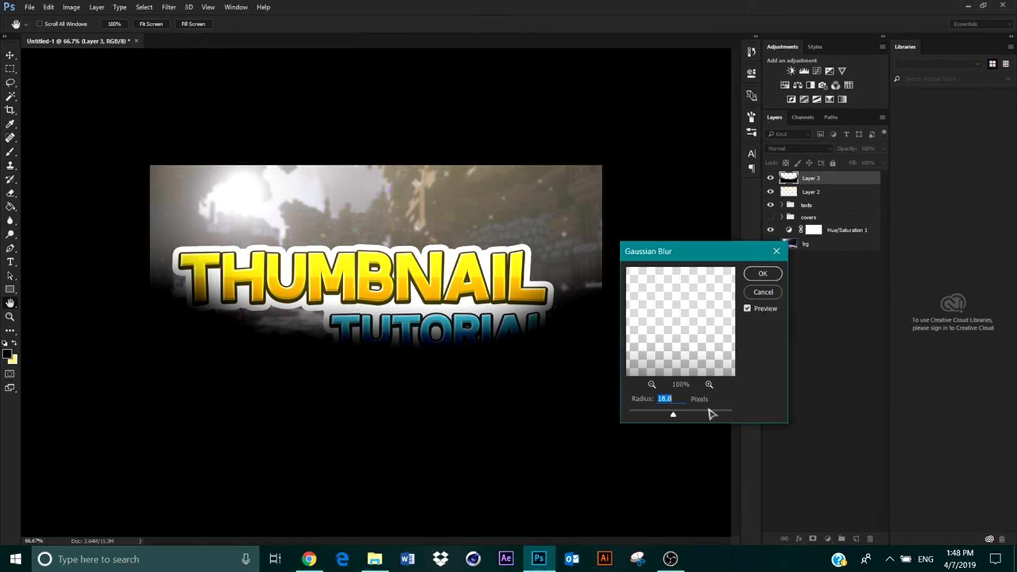
drag(673, 415, 703, 412)
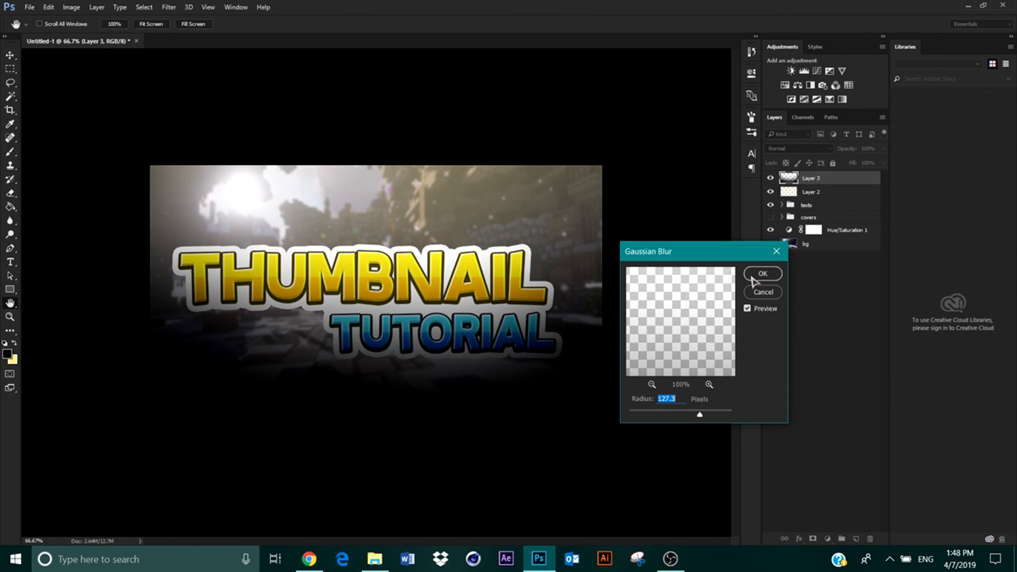
click(763, 273)
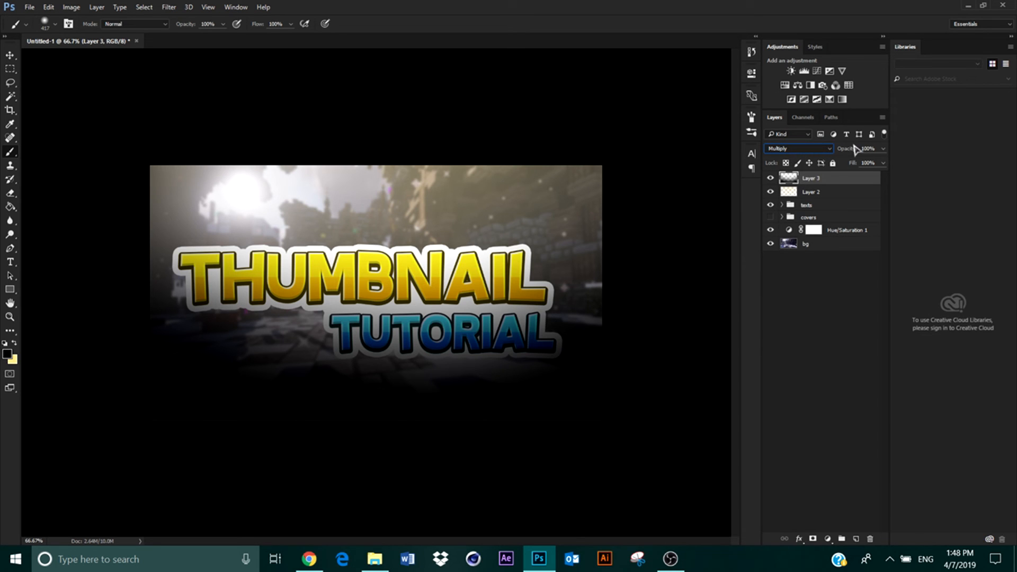
Step: Set the black shading layer's opacity to 40% and move it beneath the texts group
drag(849, 154, 816, 197)
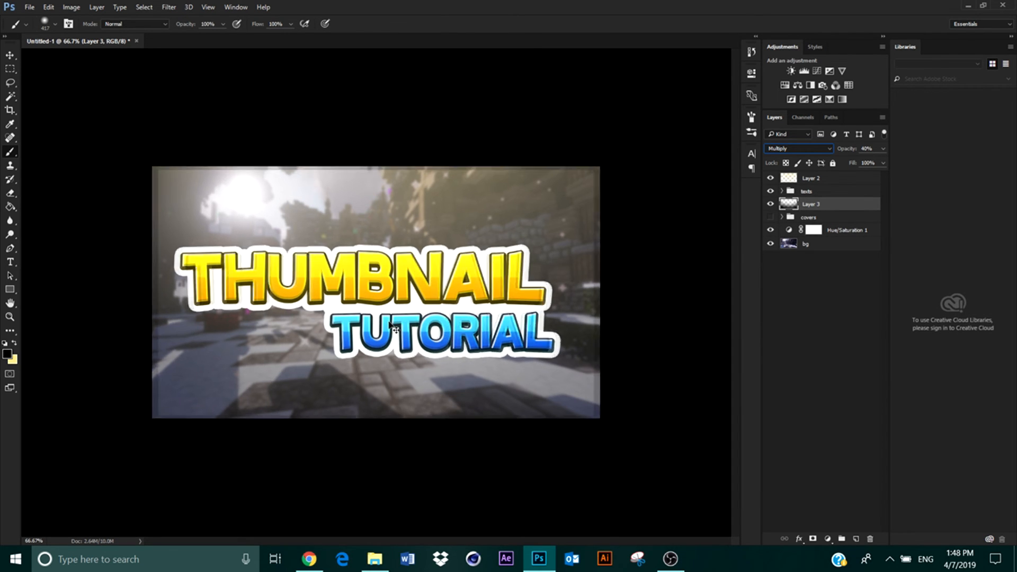
key(ctrl+minus)
Step: Check the yellow glow layer's effect by hiding and showing it, and set its opacity to 72%
click(770, 178)
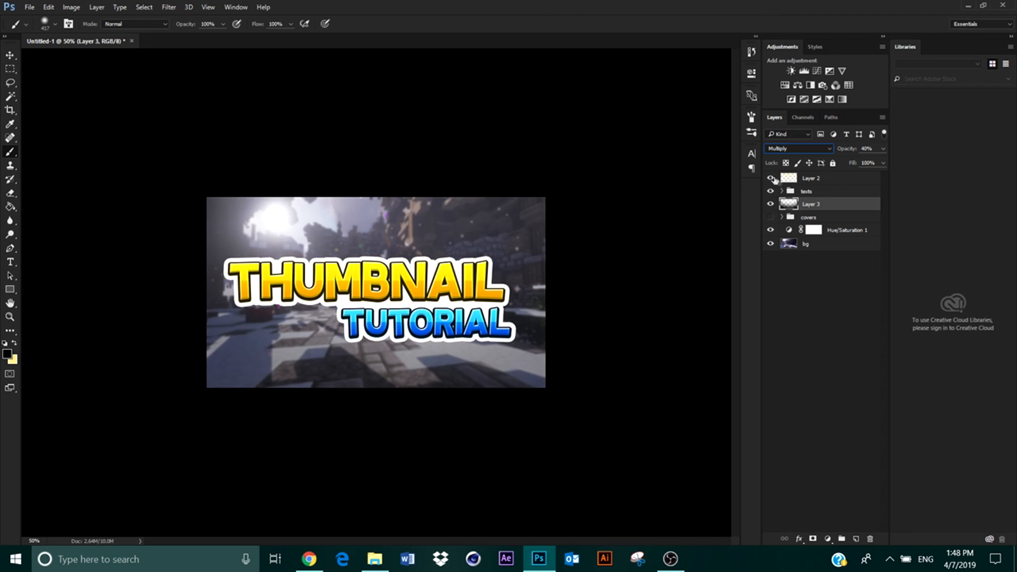
click(810, 179)
drag(833, 152, 827, 153)
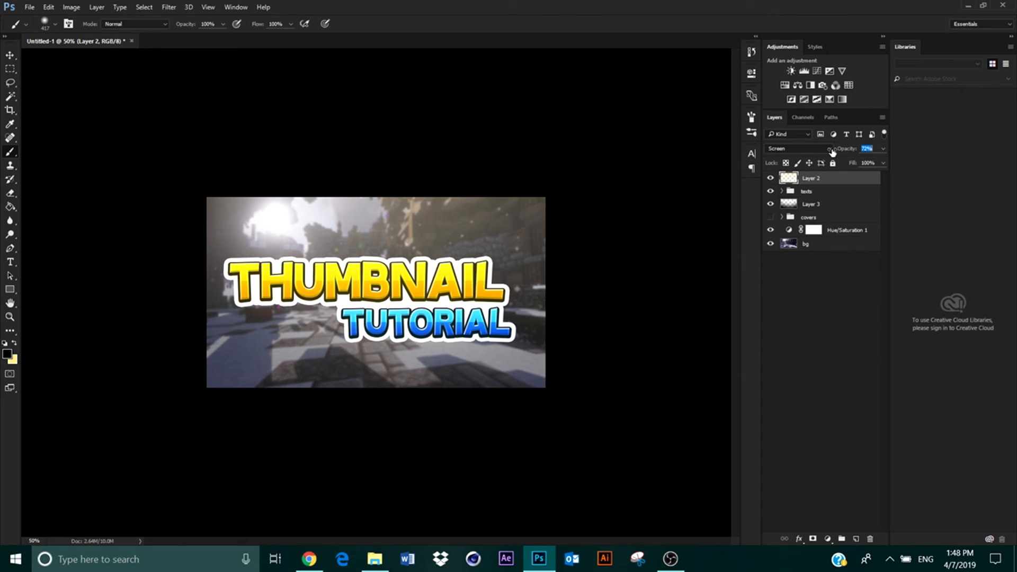
Step: Add a Brightness/Contrast adjustment with raised contrast and a Vibrance adjustment with vibrance +13 above all layers
click(791, 70)
drag(661, 128, 691, 148)
click(842, 70)
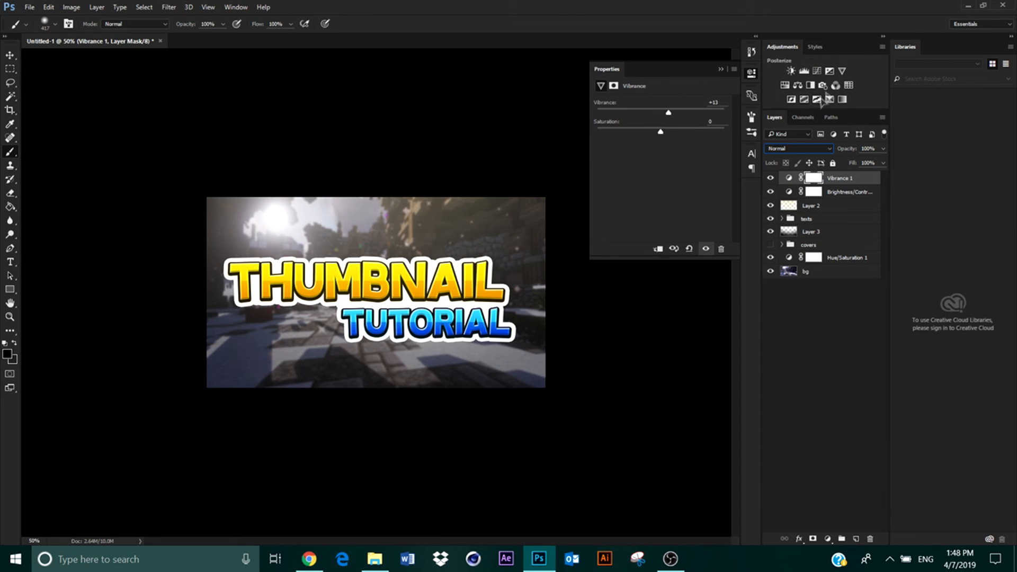
Step: Add a Curves adjustment on top with a slight S-curve that darkens the shadows and brightens the highlights
click(816, 70)
drag(639, 213, 631, 219)
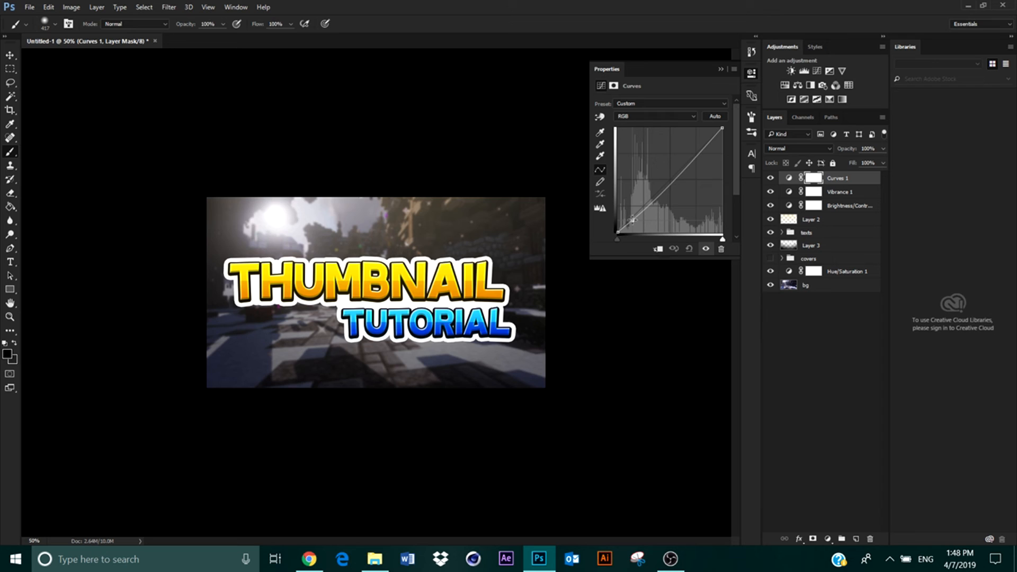
drag(701, 150, 704, 142)
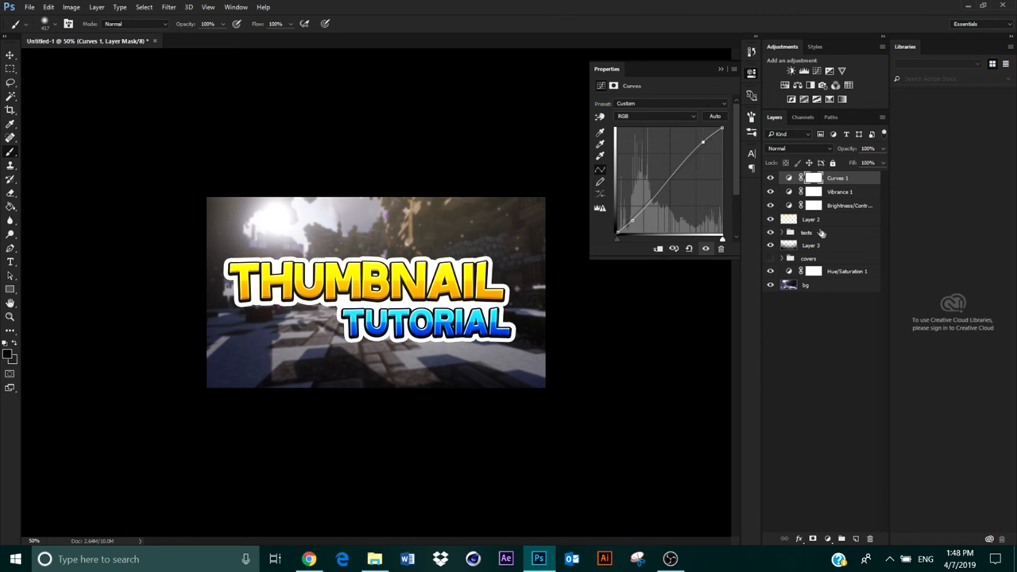
Step: Give the texts group a drop shadow reset to the defaults, with size 76 px and opacity about 48%
click(802, 234)
click(799, 539)
key(Escape)
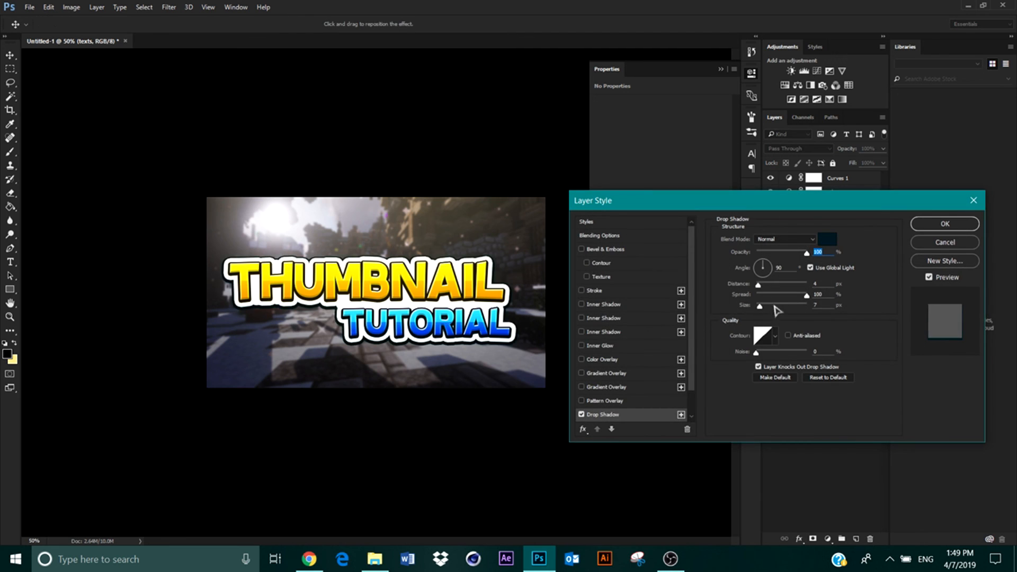
click(821, 377)
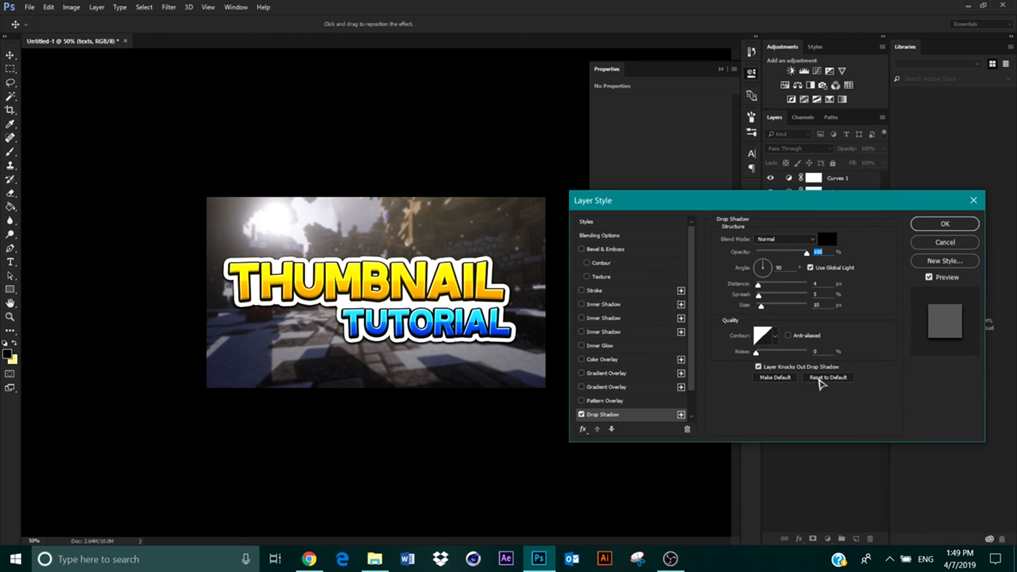
drag(769, 310, 774, 307)
drag(789, 254, 781, 253)
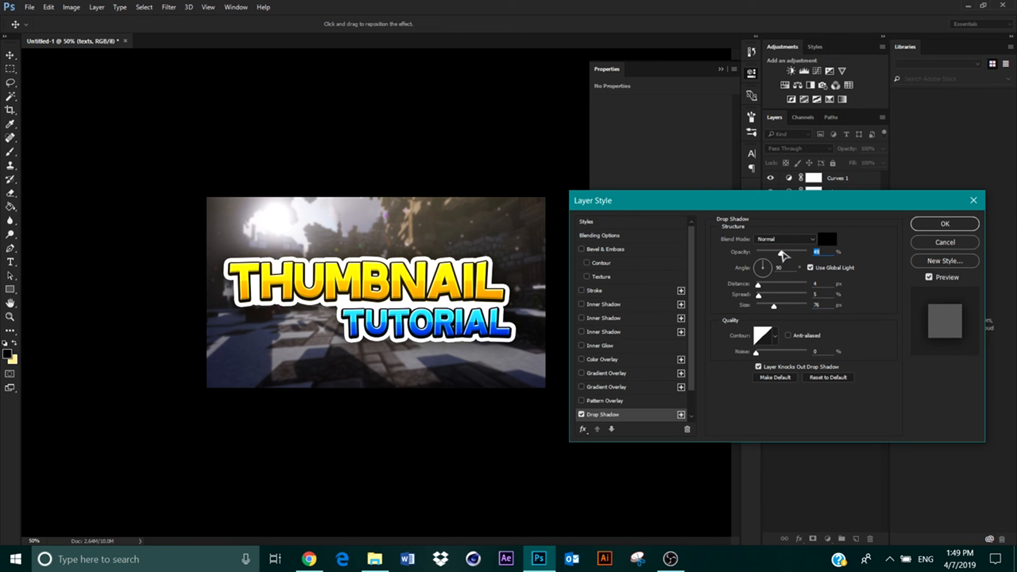
click(937, 227)
key(ctrl+plus)
click(727, 71)
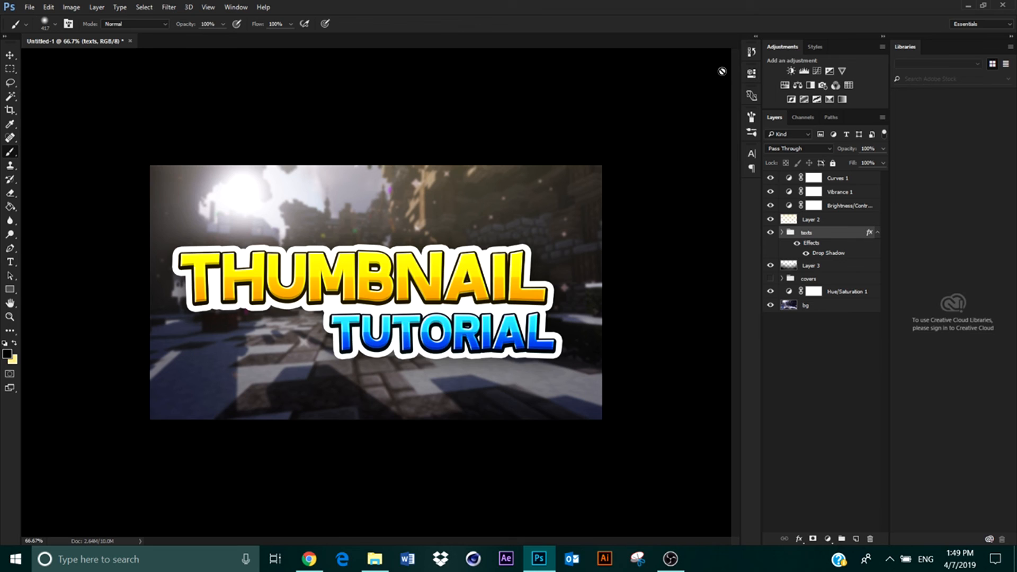
Step: Merge the texts group together with its drop shadow into a single layer
click(816, 222)
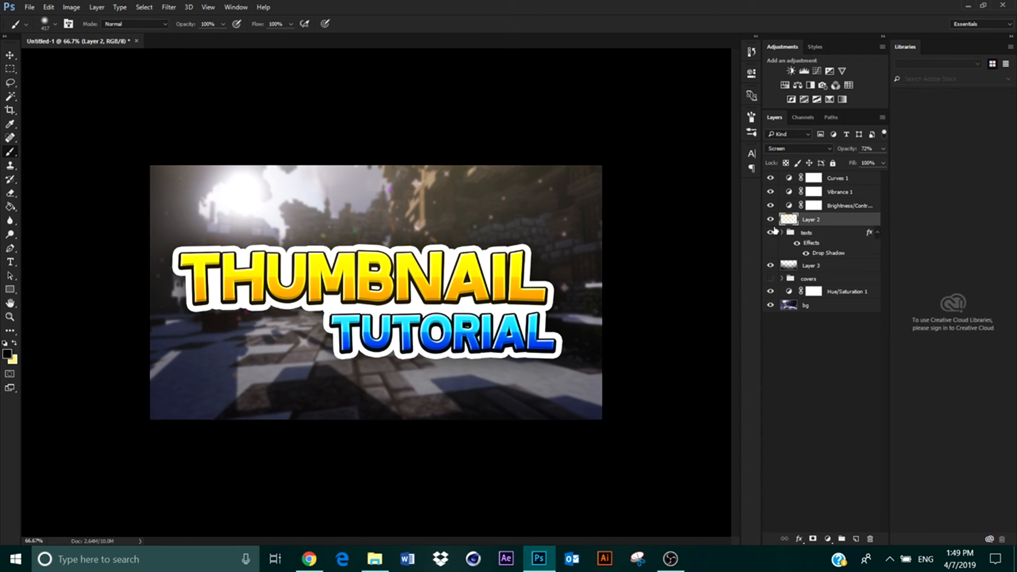
click(822, 234)
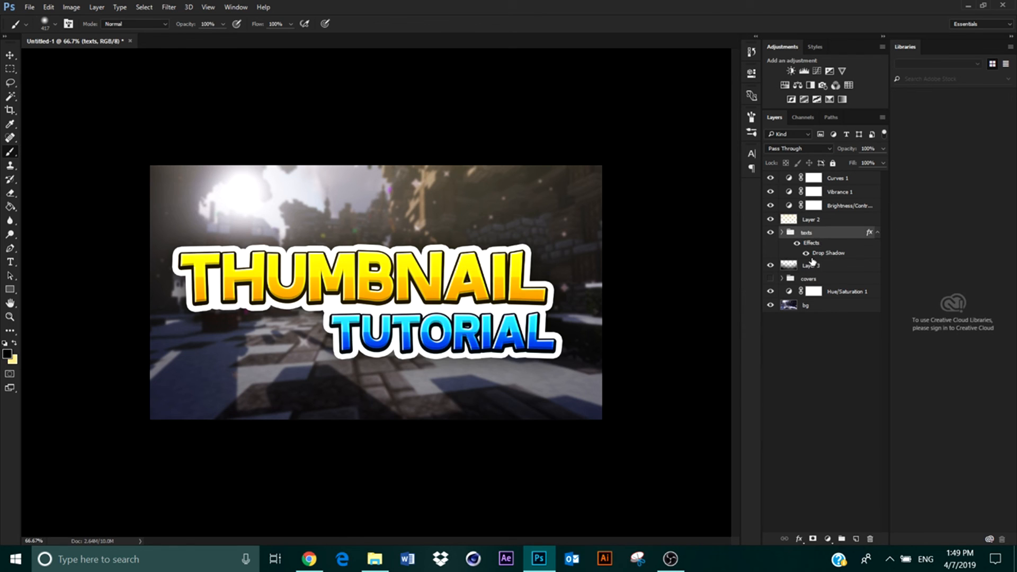
key(ctrl+e)
Step: Try rotating and repositioning the merged title layer, and undo the changes
click(8, 56)
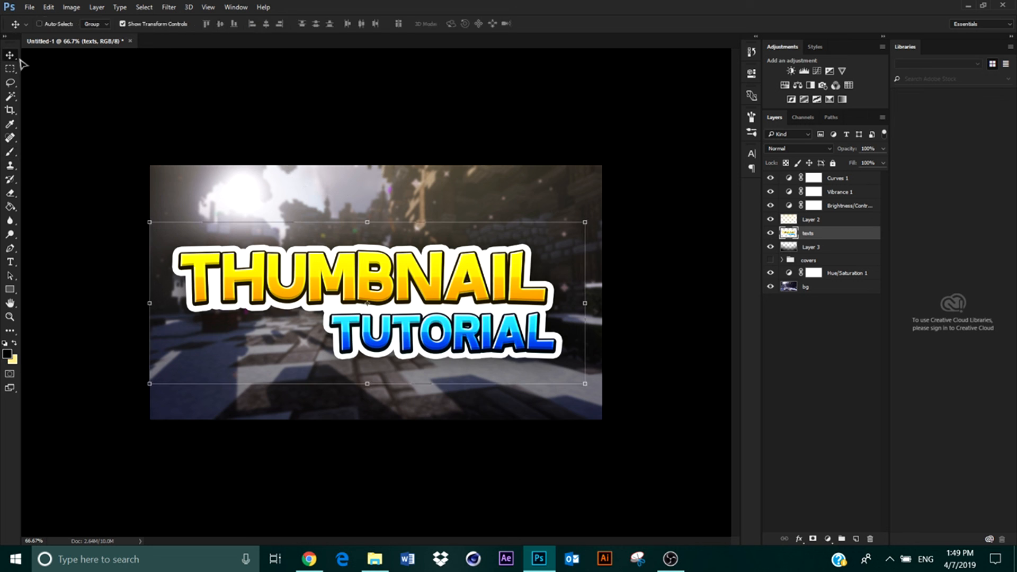
drag(595, 217, 567, 174)
click(462, 25)
drag(454, 243, 454, 240)
key(ctrl+z)
key(ctrl+z)
key(ctrl+z)
key(ctrl+z)
Step: Duplicate all layers from bg up to Curves 1 and merge the copies into one layer on top
click(822, 289)
shift+click(822, 180)
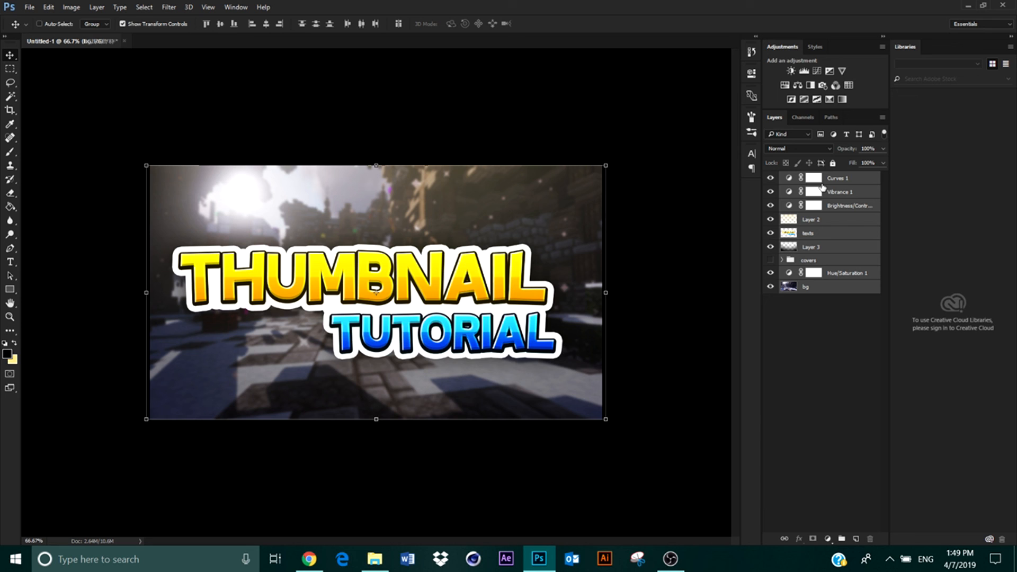
key(ctrl+j)
key(ctrl+e)
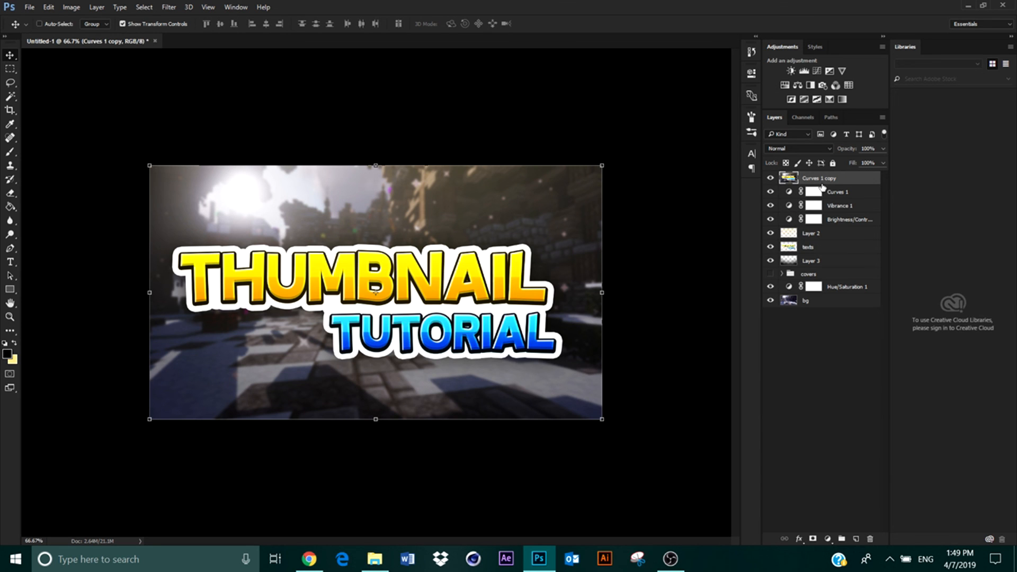
click(168, 7)
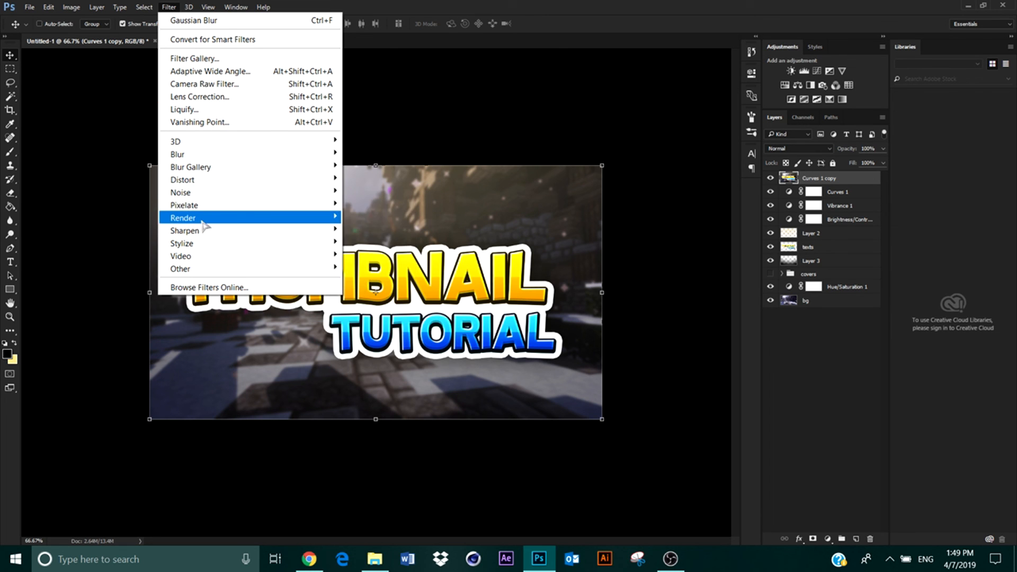
mouse_move(186, 181)
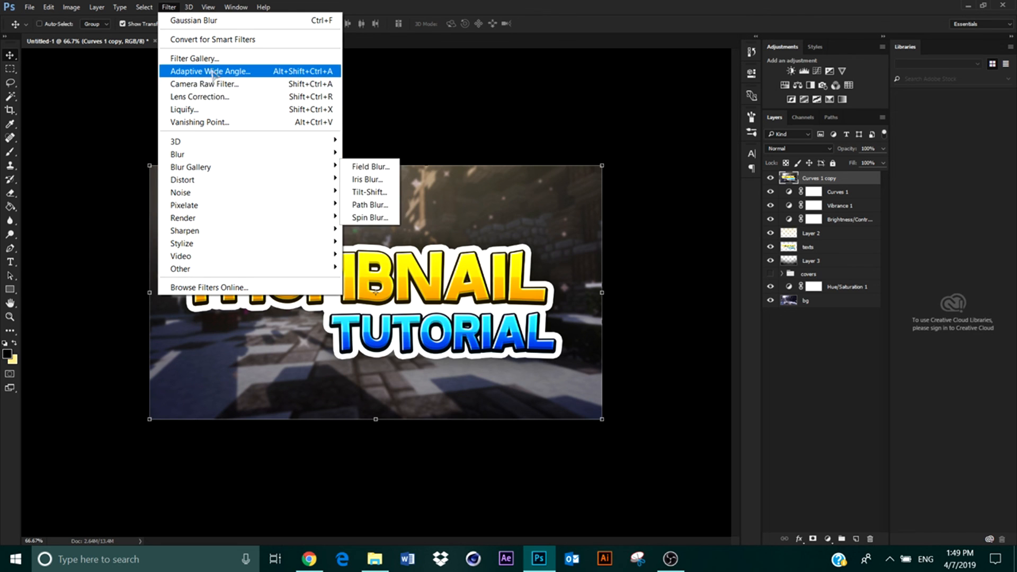
click(469, 103)
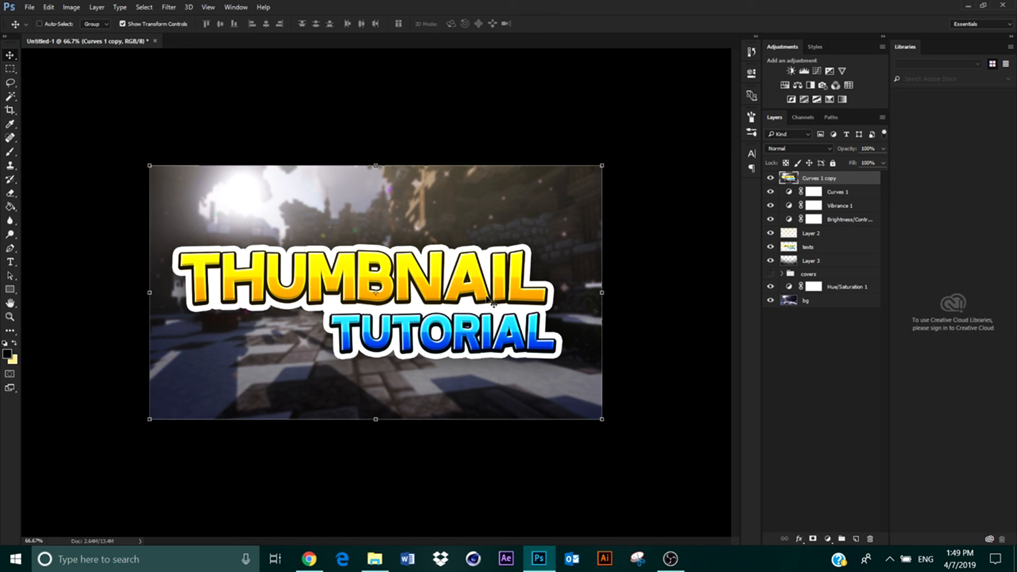
Step: Add noise of 5.82% with uniform distribution to the merged copy of the thumbnail
click(169, 7)
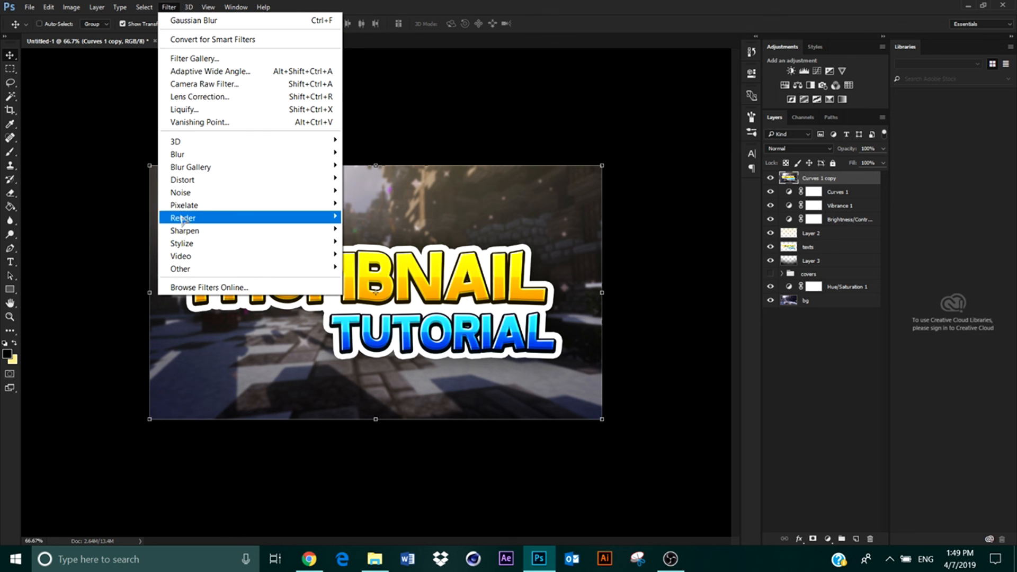
mouse_move(212, 192)
click(366, 191)
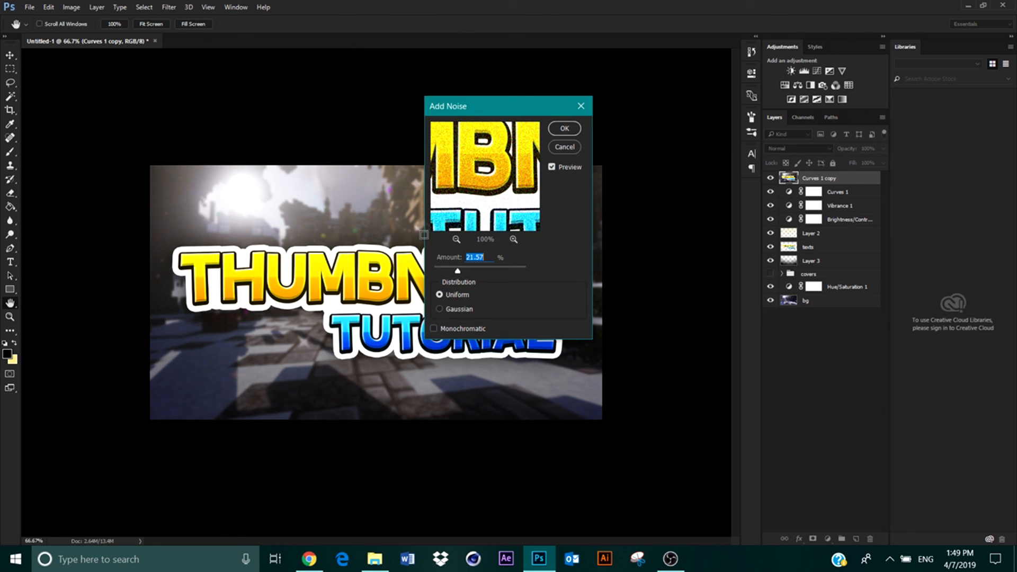
drag(463, 108, 513, 110)
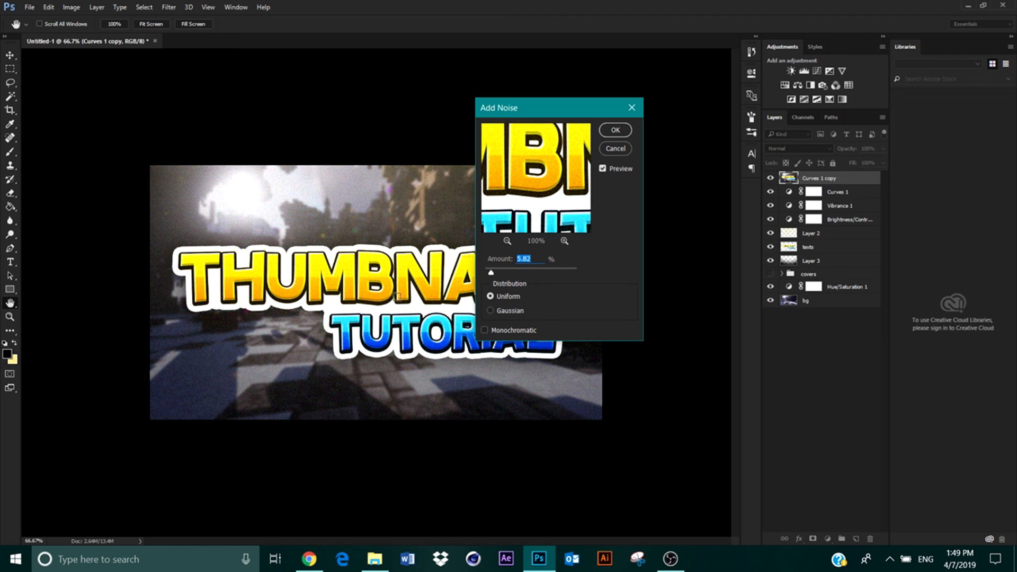
click(606, 129)
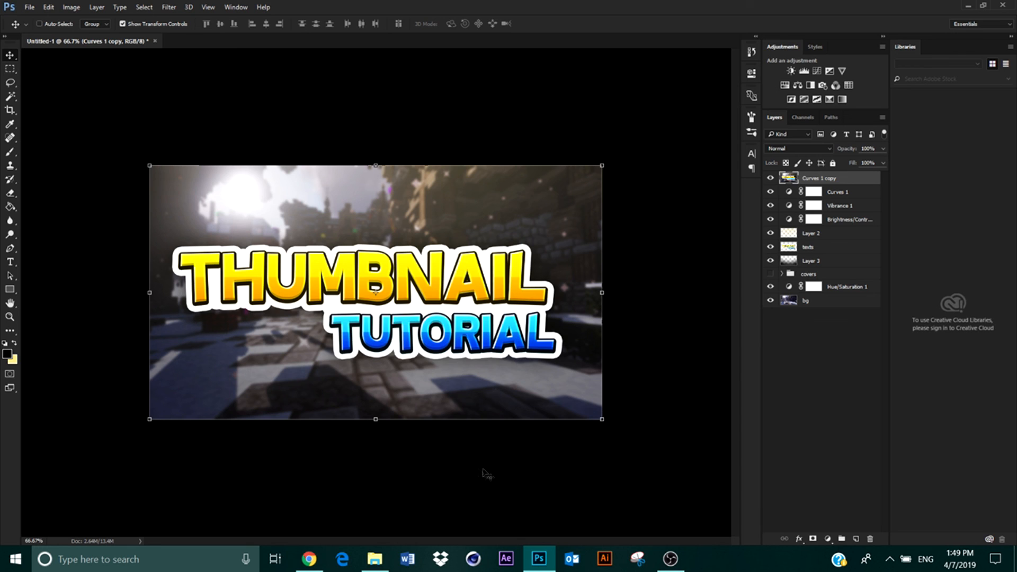
Step: Try to add a 12 pt text box near the image's lower-right corner, with its color sampled from the title
key(t)
drag(461, 396, 602, 408)
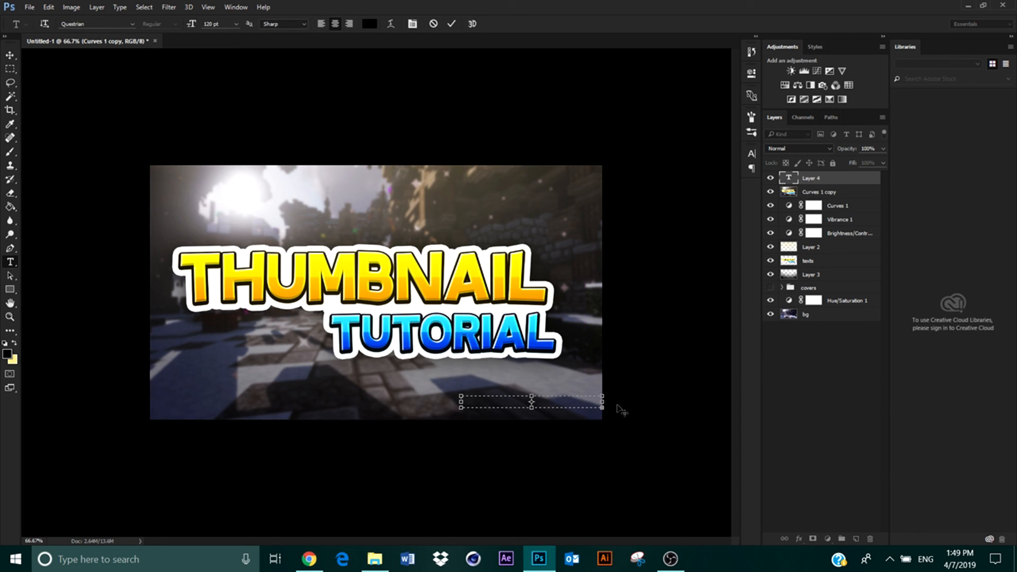
click(235, 24)
click(228, 118)
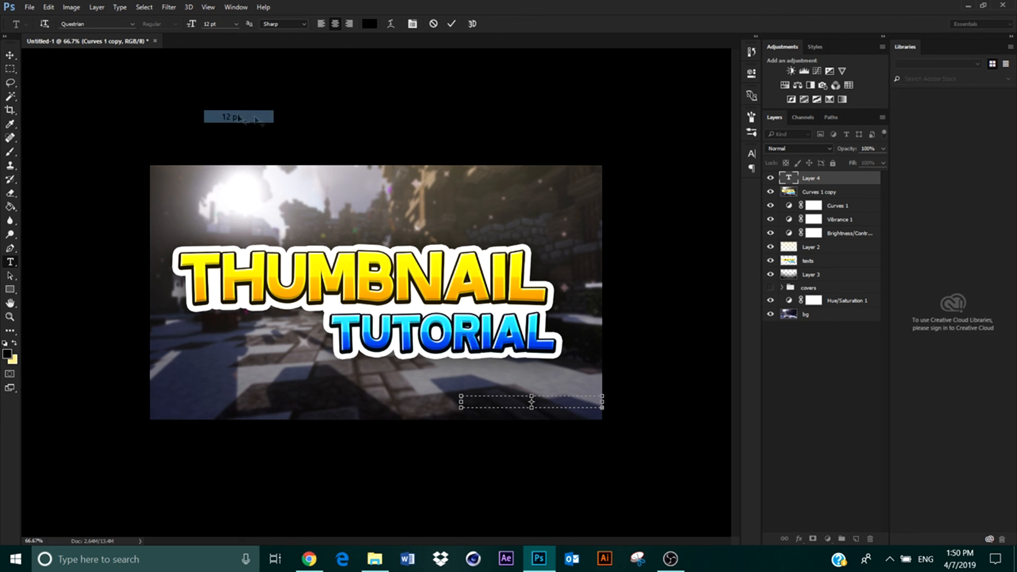
click(370, 24)
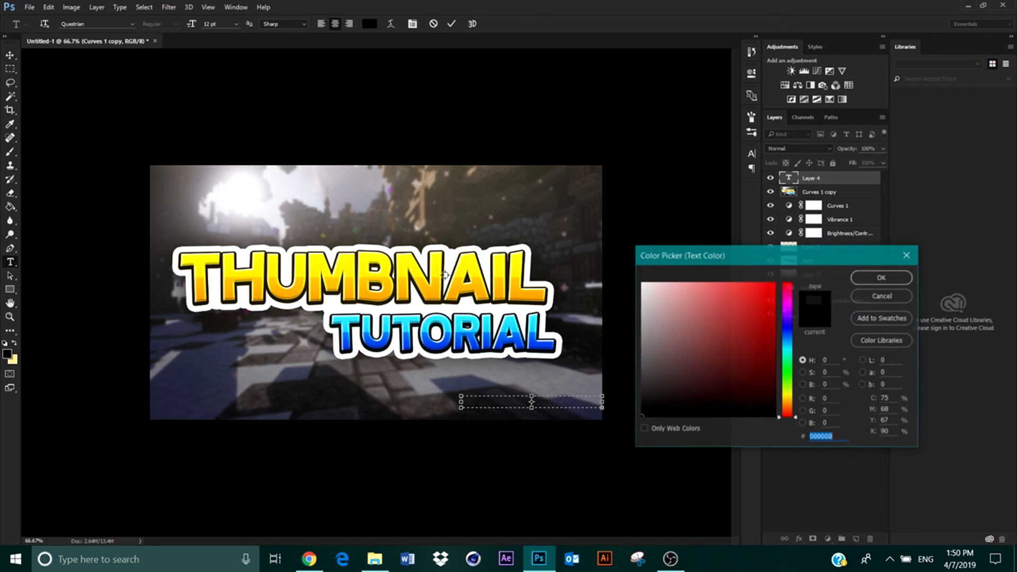
click(479, 274)
click(890, 283)
click(492, 401)
click(453, 23)
click(9, 56)
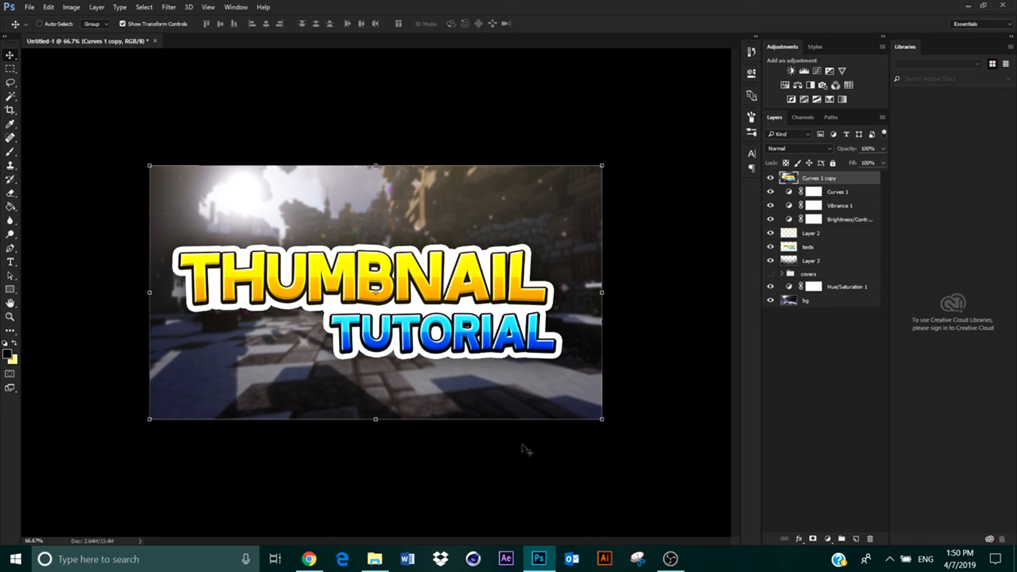
click(670, 558)
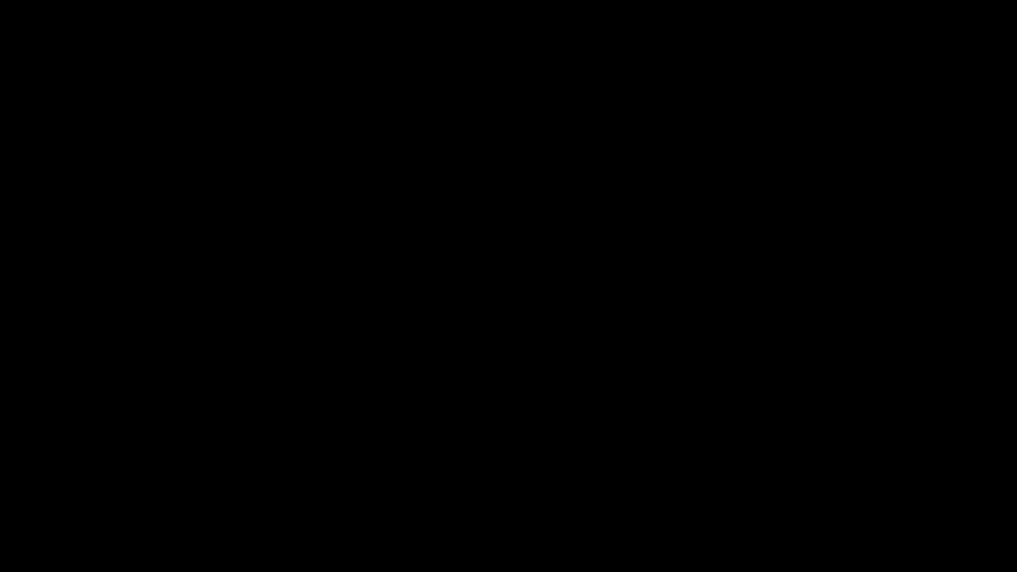